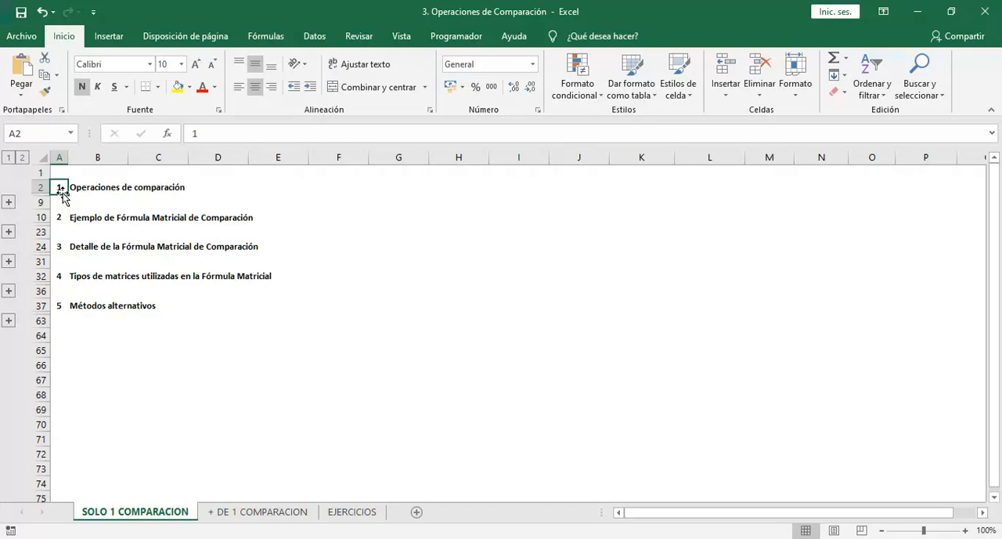
Expand the grouped rows of section 1, Operaciones de comparación, on the SOLO 1 COMPARACION sheet
left_click(60, 174)
left_click(60, 189)
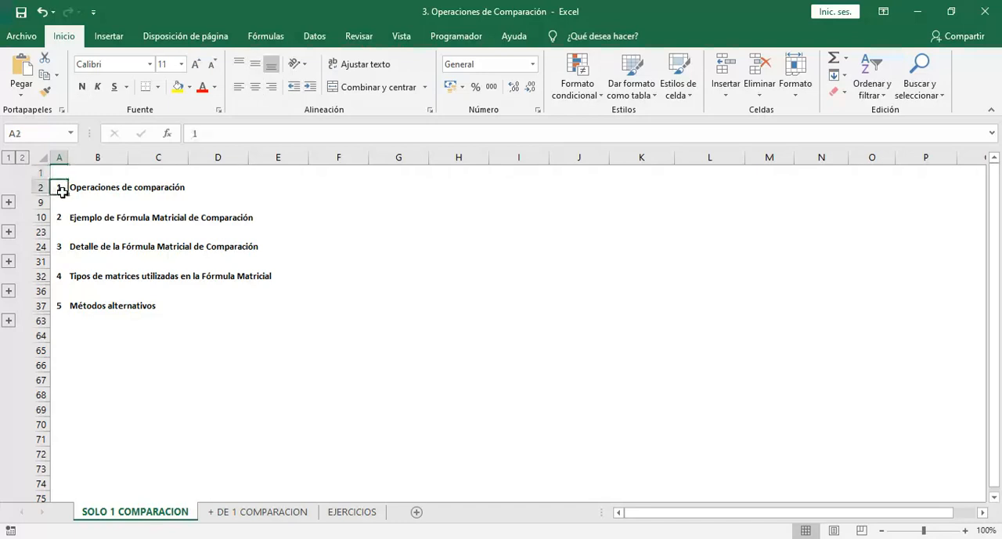
left_click(9, 202)
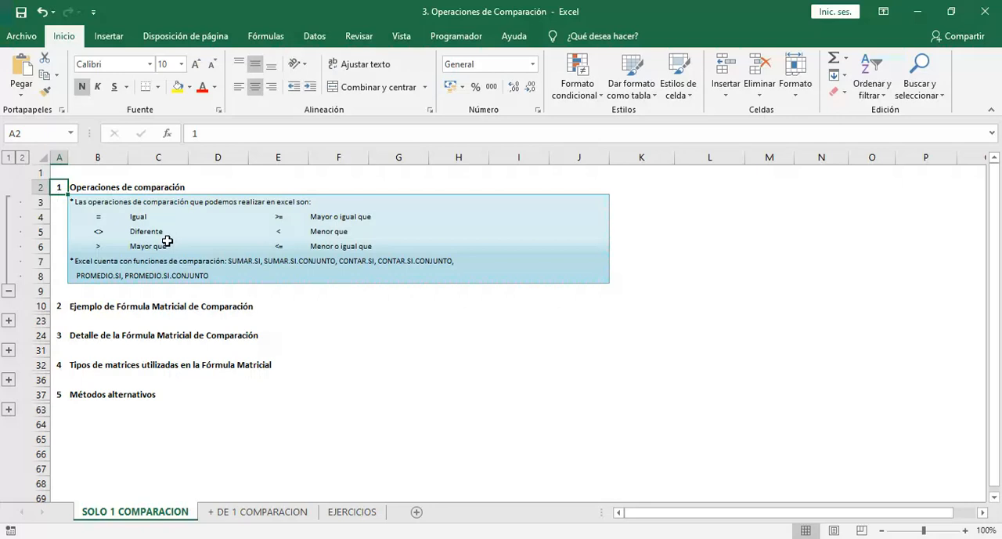
Review the introductory line and the equal operator with its description in section 1
key("Right")
key("Down")
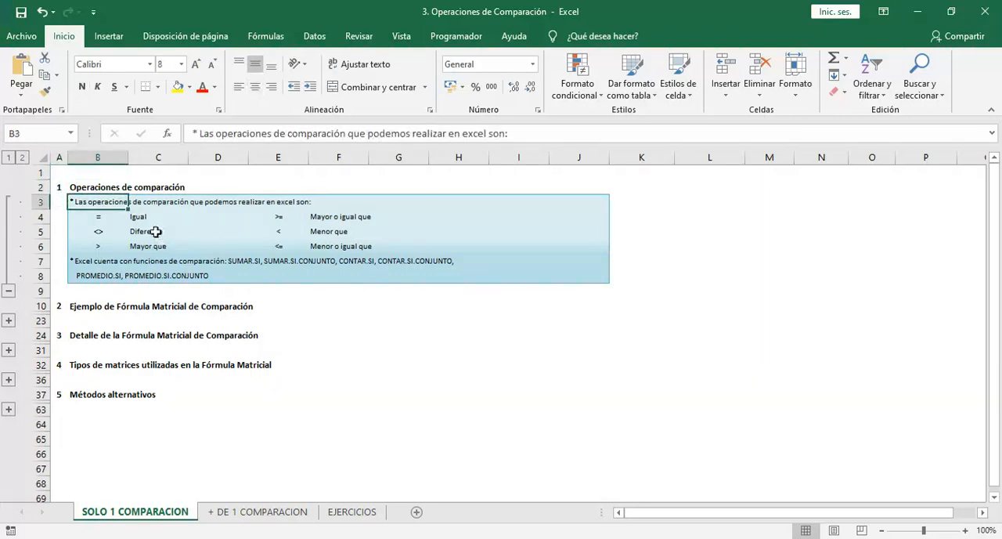
left_click_drag(102, 219, 154, 222)
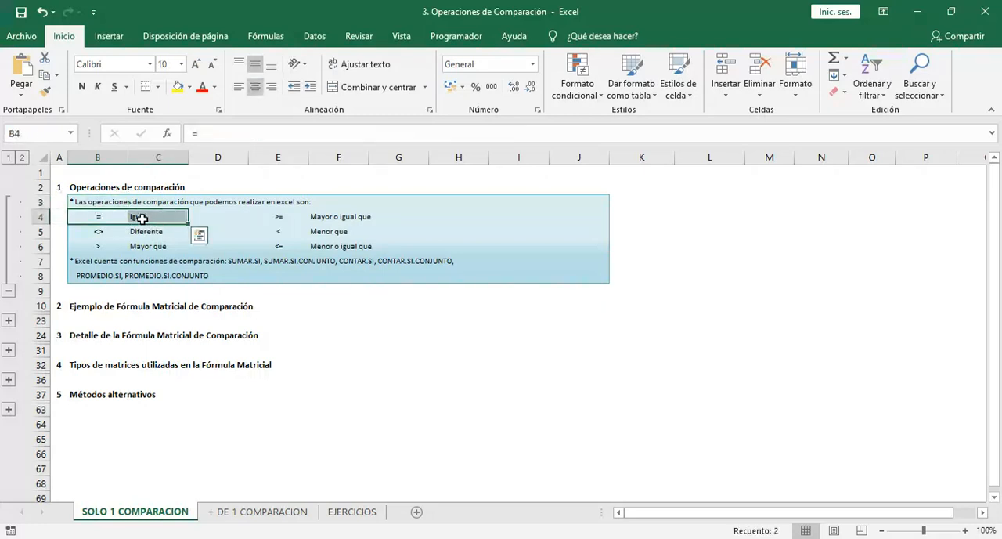
left_click(141, 218)
key("Left")
key("Right")
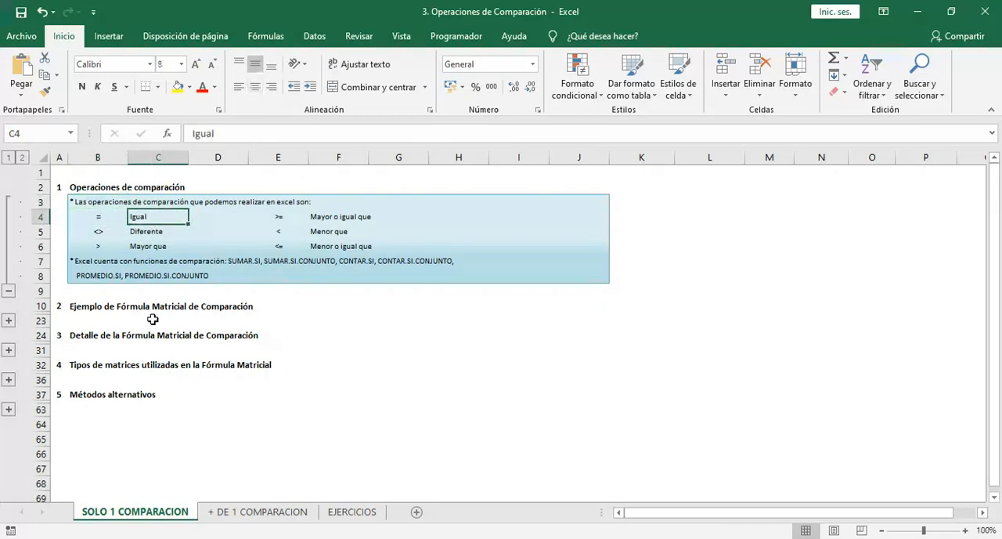
key("Left")
key("Right")
key("Left")
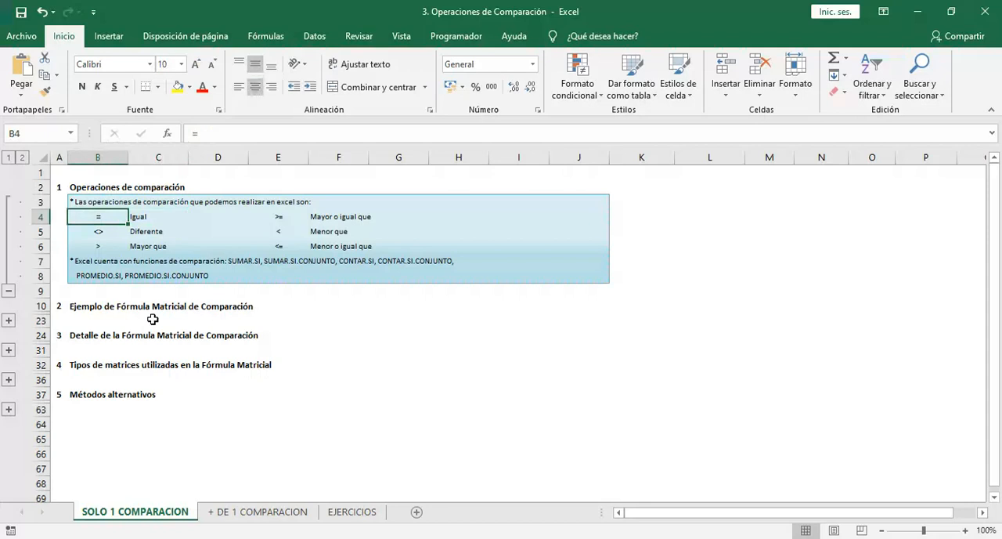
key("Right")
Review the remaining comparison operators in rows 4 to 6 and the note on Excel's comparison functions in B7
key("Down")
key("Down")
key("Right")
key("Right")
key("Right")
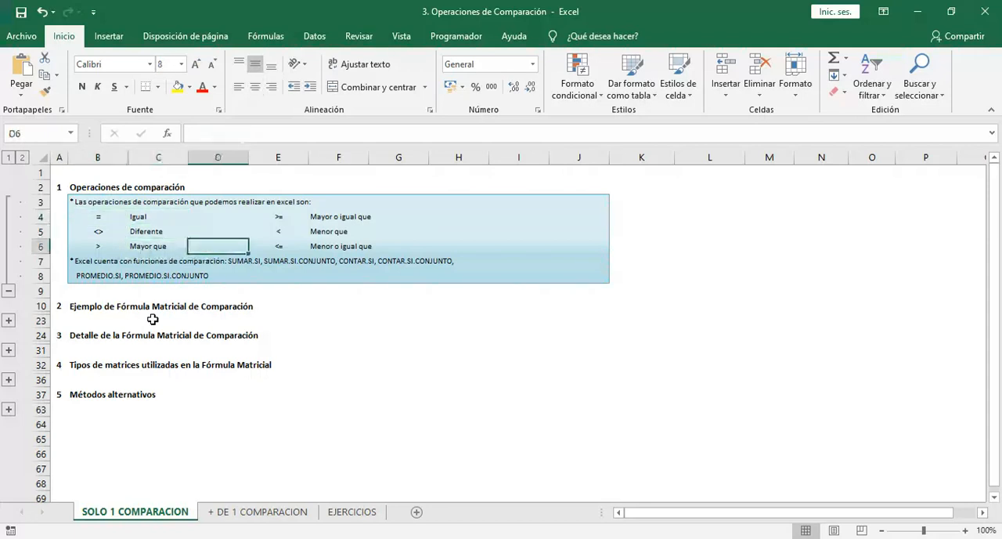
key("Up")
key("Up")
key("Down")
key("Down")
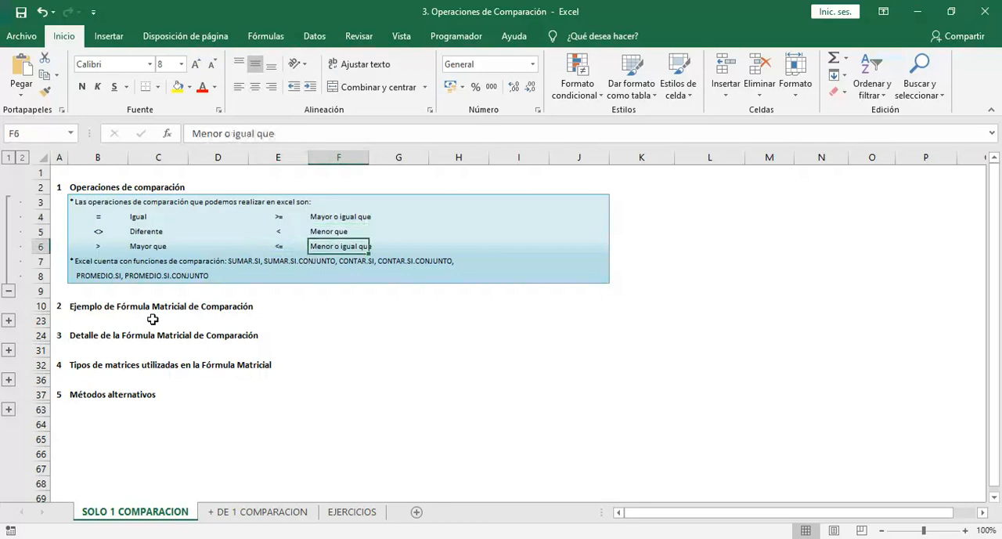
key("Left")
key("Left")
key("Left")
key("Left")
key("Down")
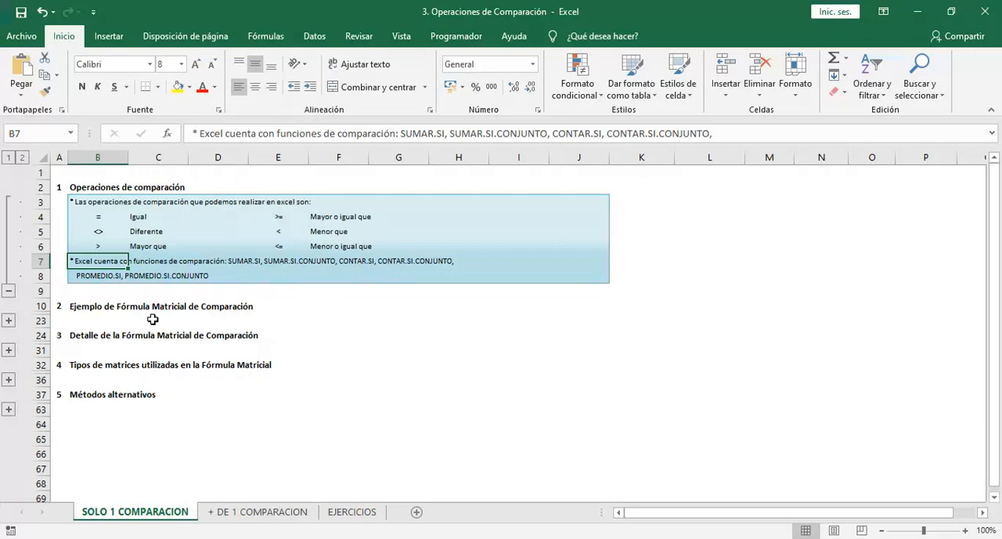
Expand the grouped rows of section 2, Ejemplo de Fórmula Matricial de Comparación, and look down its Estudiante column
left_click(9, 320)
left_click(89, 292)
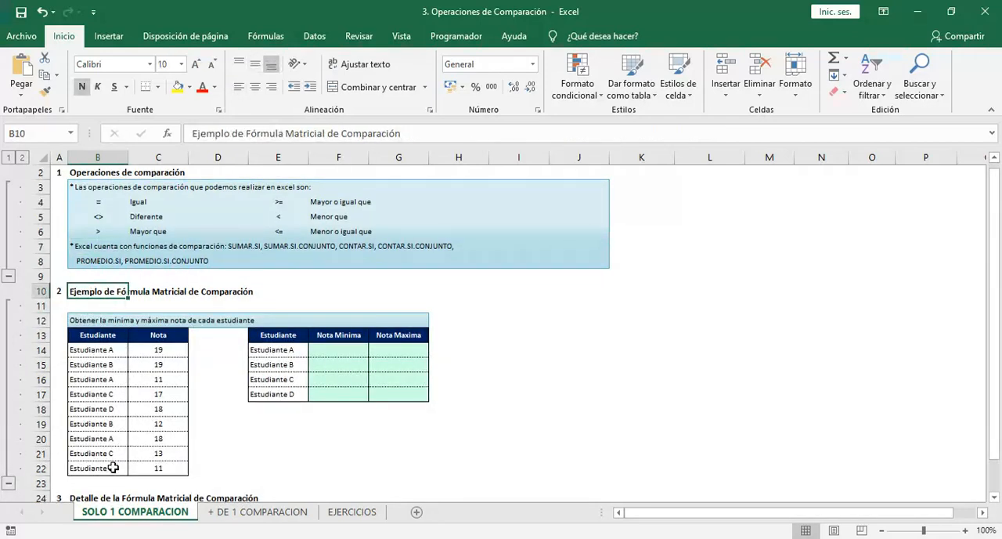
key("Down")
key("Down")
key("Down")
key("Down")
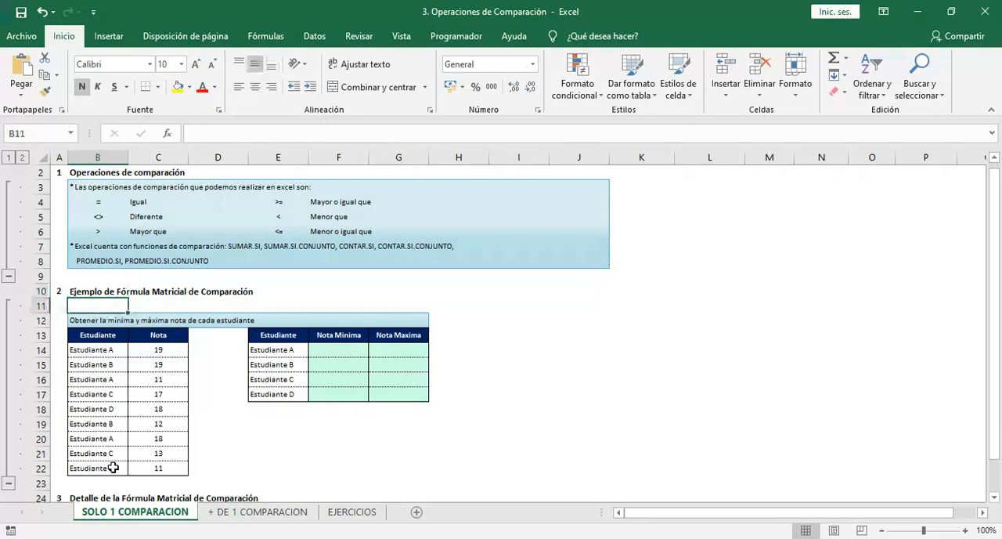
key("Down")
key("Down")
key("Down")
key("Down")
key("Down")
key("Down")
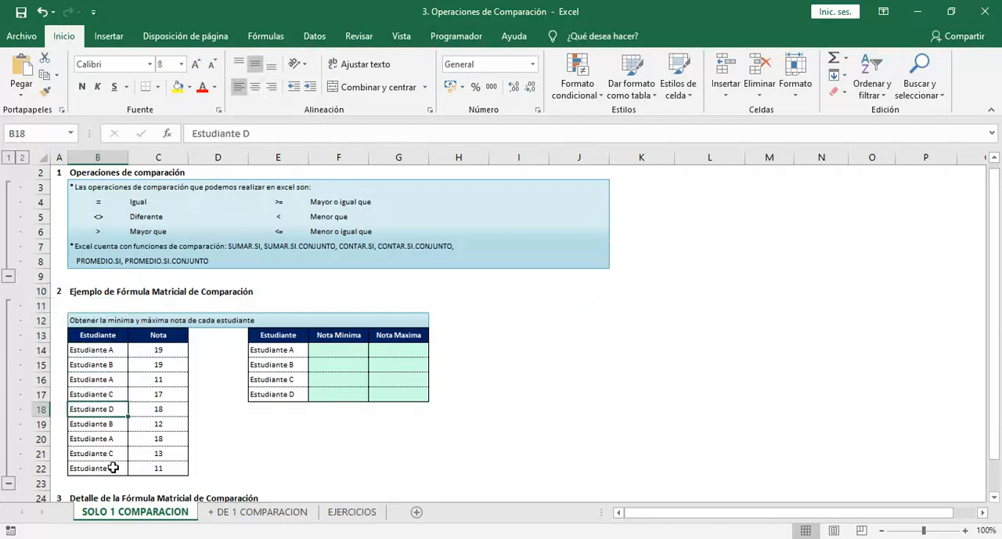
Examine which grade belongs to each student in the source table's Estudiante and Nota columns
key("Up")
key("Up")
key("Up")
key("Up")
key("Up")
key("Up")
key("Right")
key("Up")
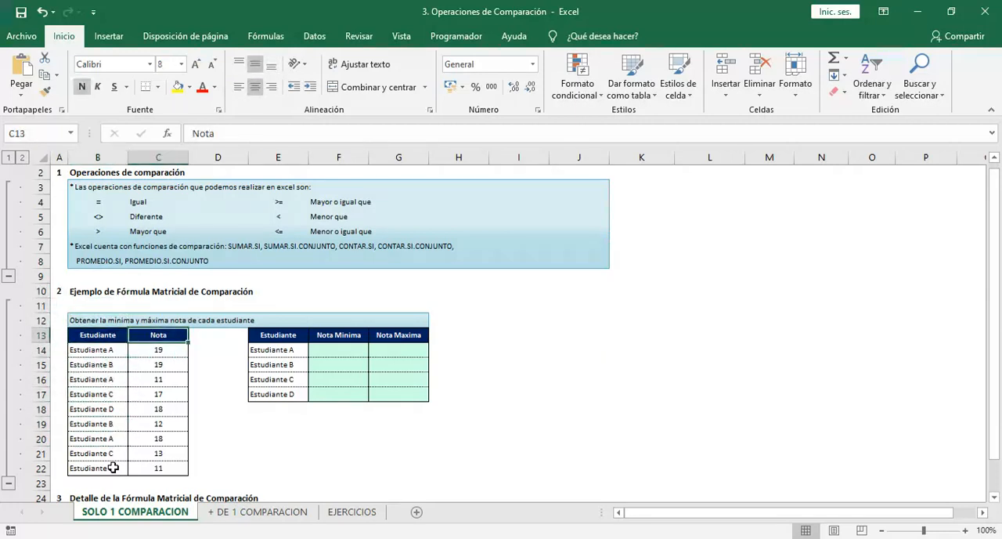
key("Down")
key("Left")
key("Down")
key("Right")
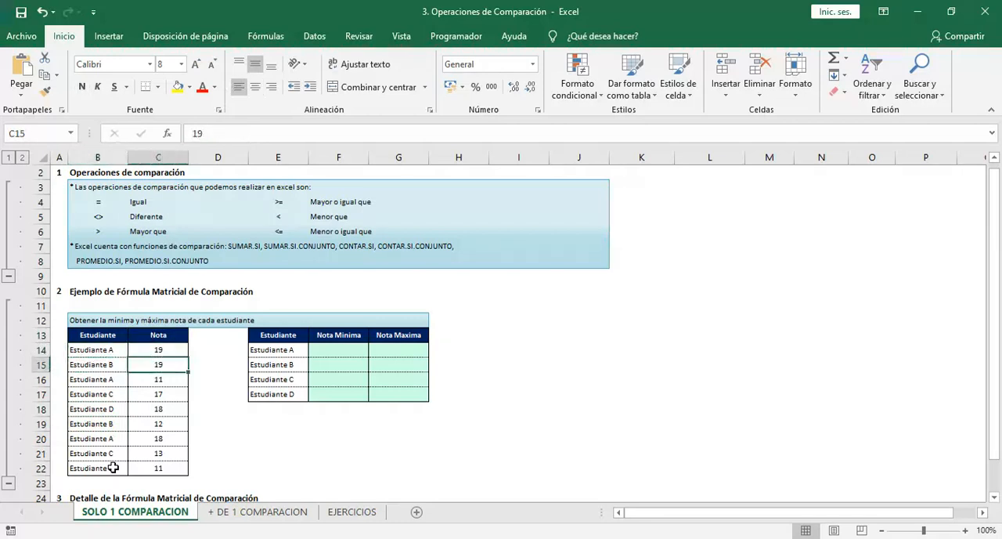
key("Down")
key("Left")
key("Down")
key("Right")
Read the exercise instruction in B12 and the column headers of the source table beneath it
key("Up")
key("Up")
key("Up")
key("Up")
key("Up")
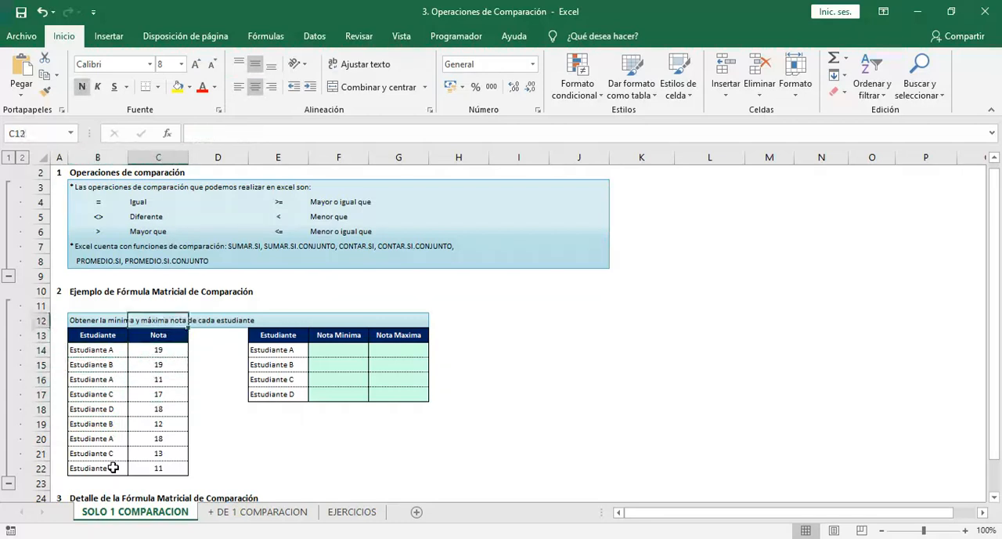
key("Left")
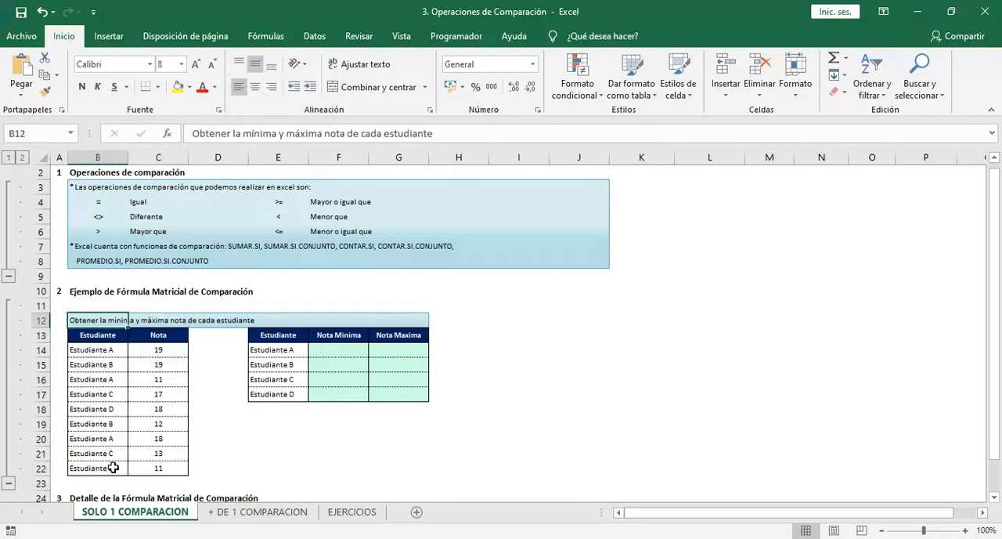
key("Down")
key("Right")
key("Left")
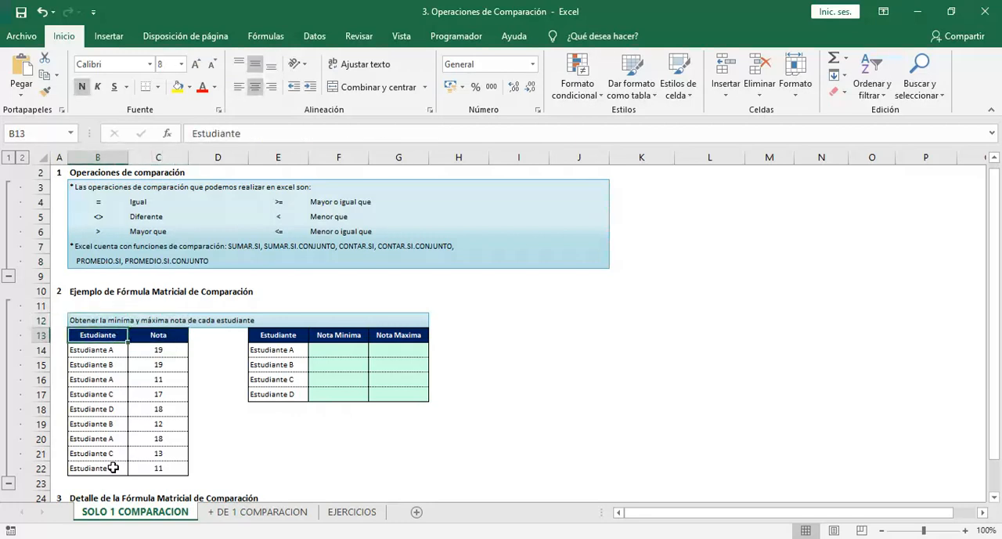
Compare the source student list with the results table's students and its Nota Minima and Nota Maxima columns
key("Down")
key("Down")
key("Down")
key("Down")
key("Right")
key("Right")
key("Right")
key("Up")
key("Up")
key("Up")
key("Down")
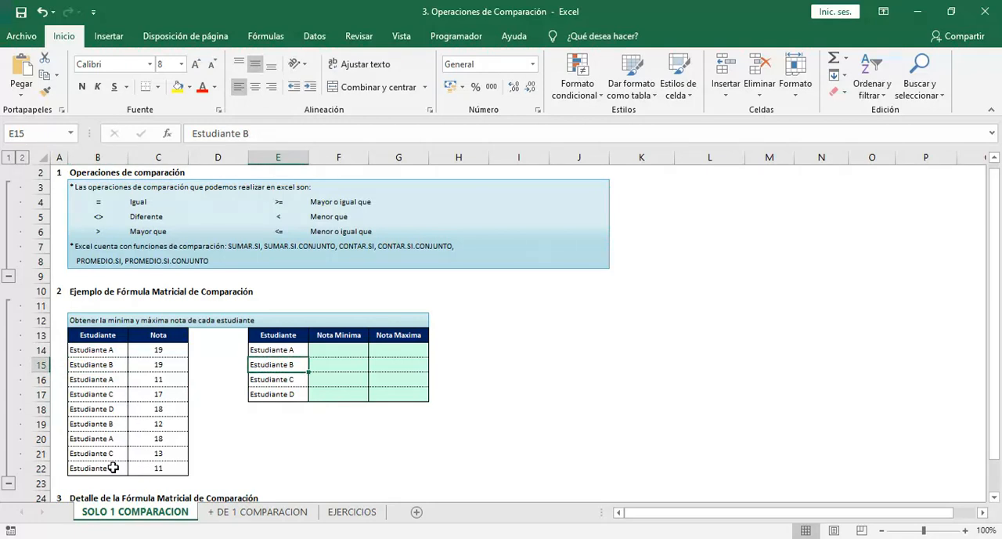
key("Up")
key("Right")
key("Up")
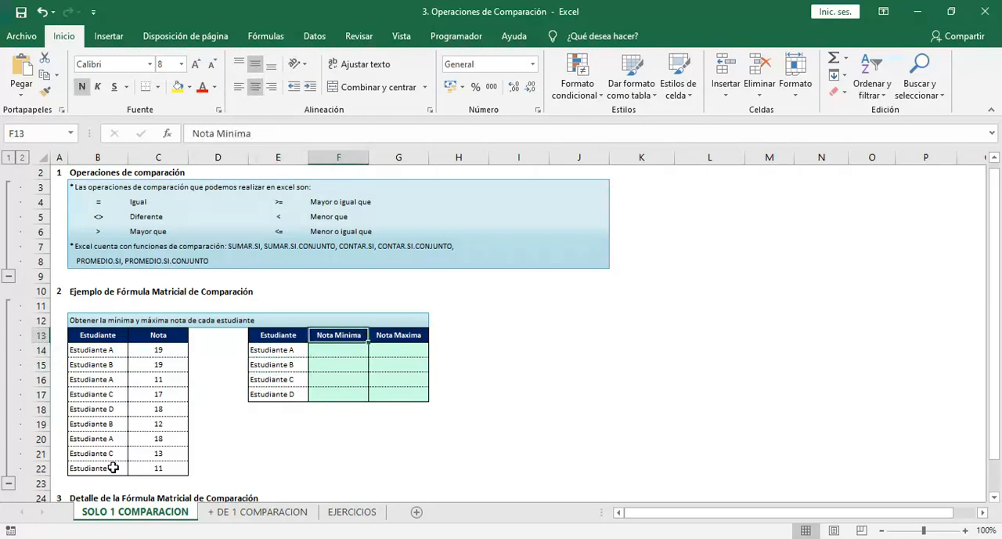
key("Right")
key("Left")
Start a formula in F14 for Estudiante A's minimum grade by nesting the SI function inside MIN: =MIN(SI(
key("Down")
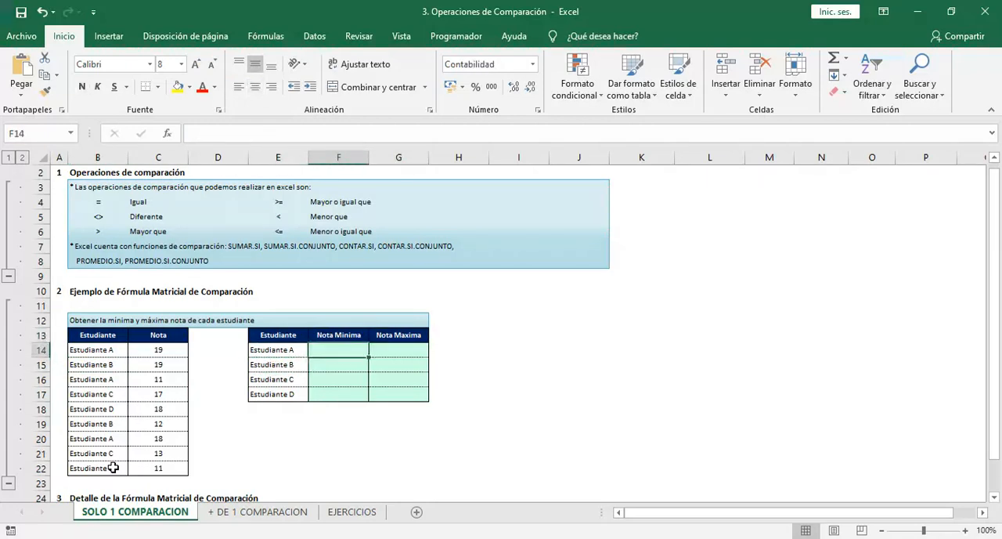
type("=")
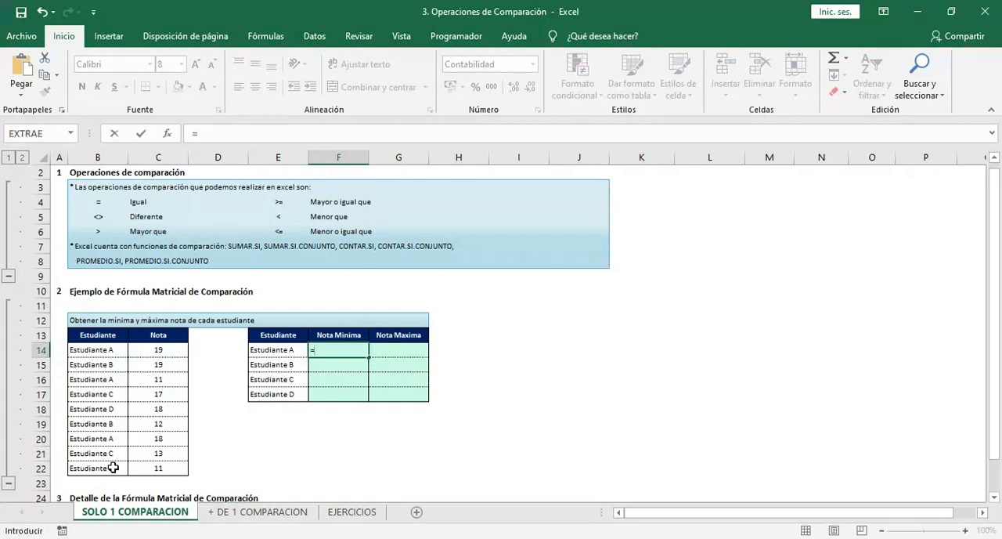
type("MIN")
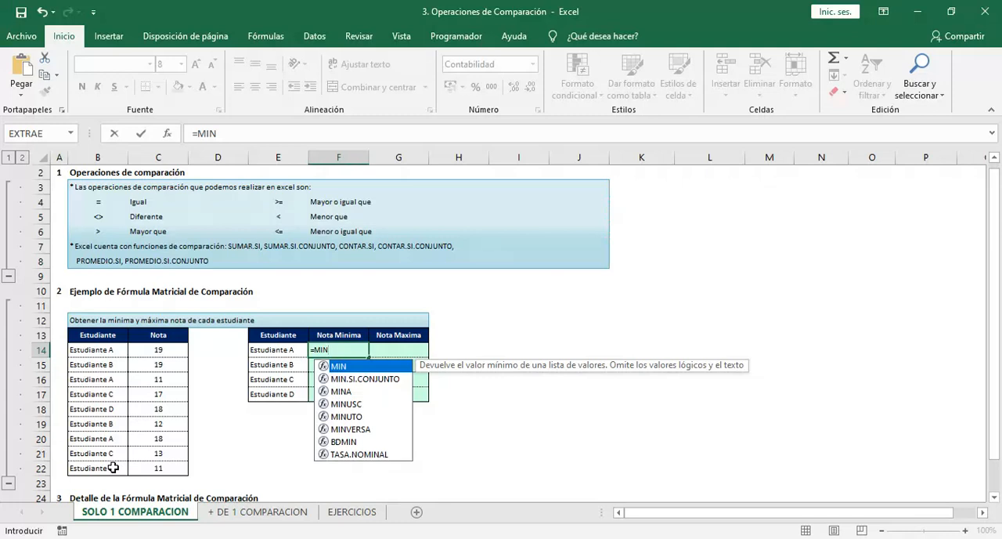
type("(")
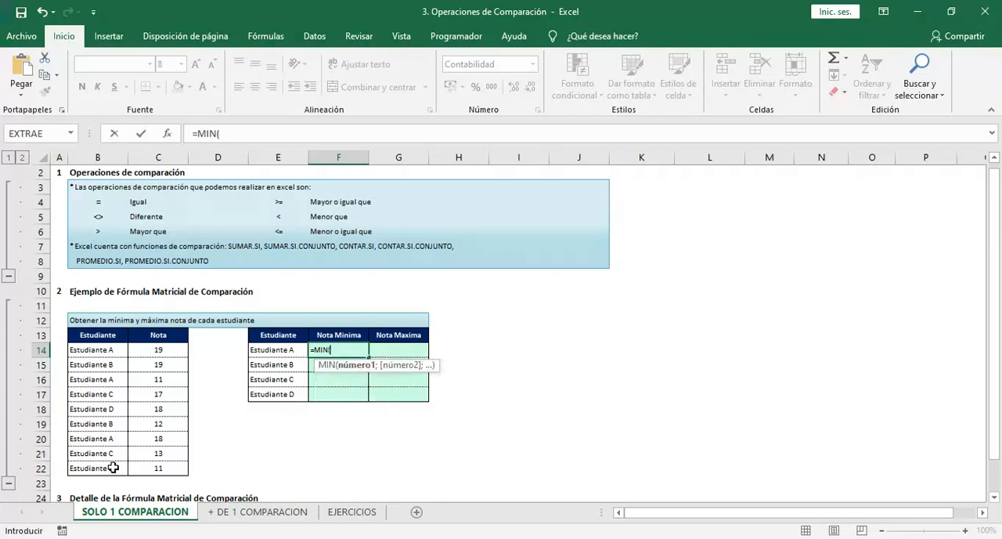
type("IF(")
key("BackSpace")
key("BackSpace")
key("BackSpace")
type("SI")
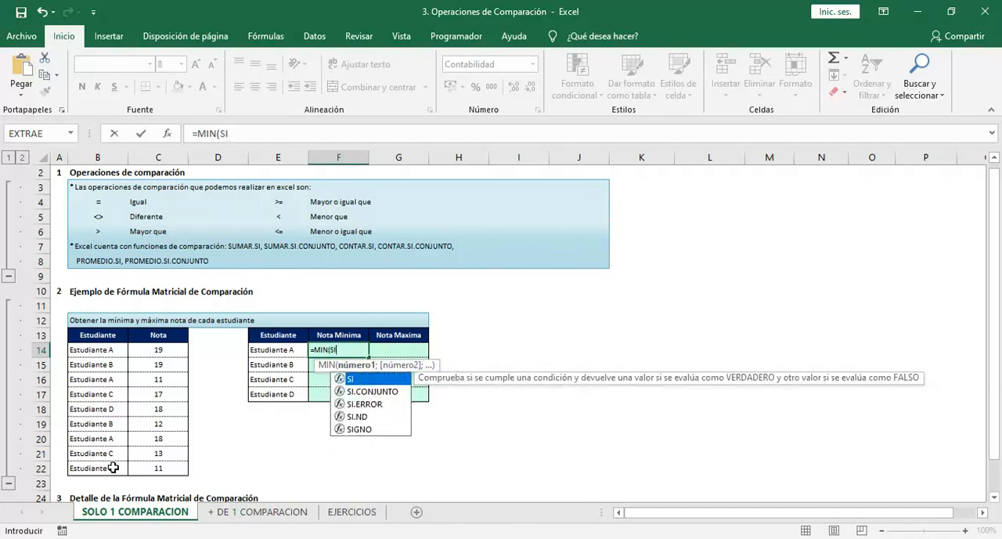
type("(")
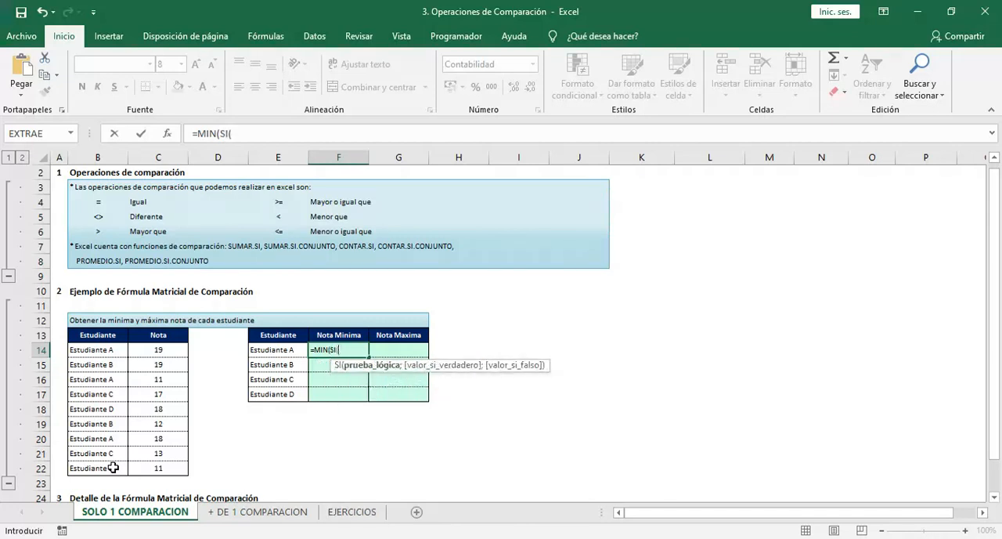
Enter $B$14:$B$22=E14 as the SI function's logical test, with the student range as an absolute reference
left_click_drag(111, 352, 105, 467)
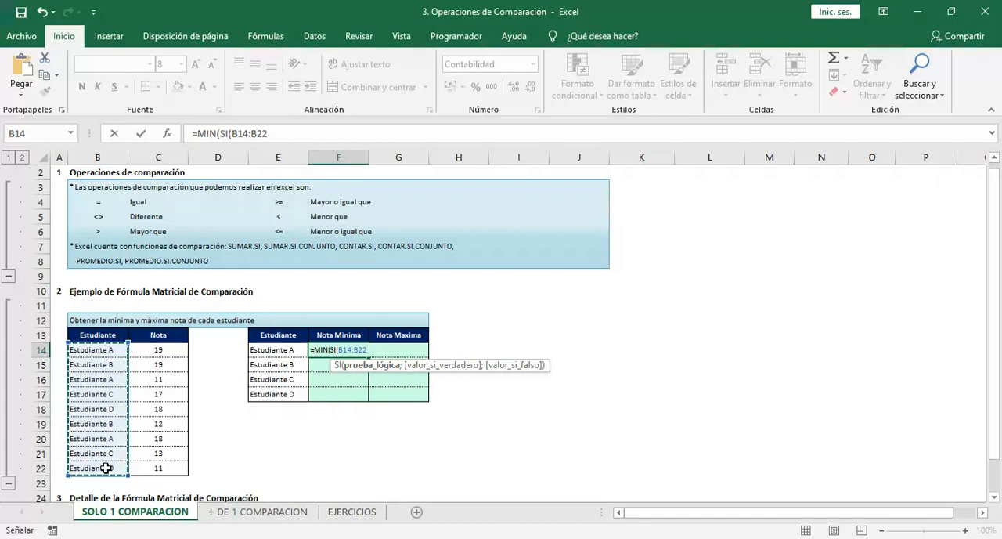
key("F4")
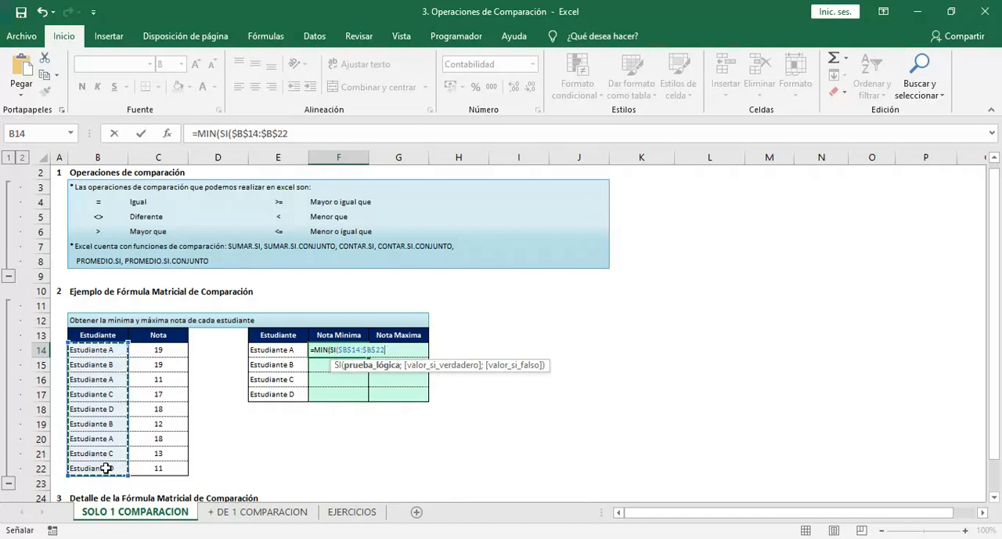
type("=")
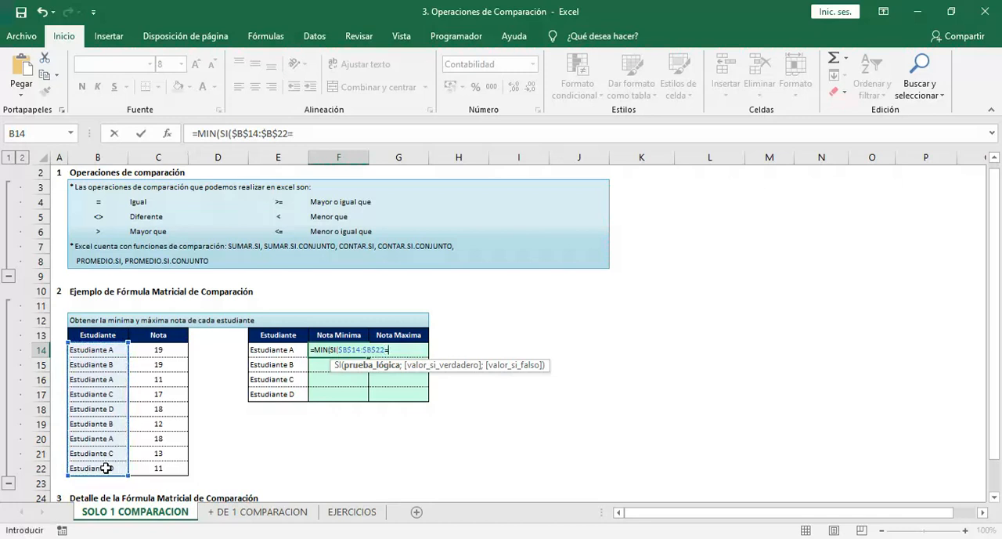
left_click(258, 353)
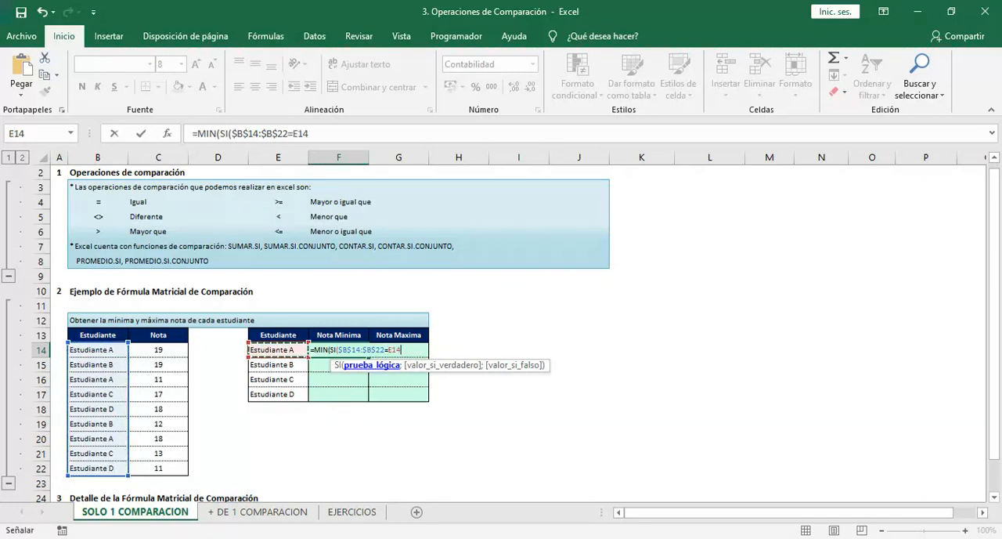
Evaluate the logical test $B$14:$B$22=E14 within the formula to inspect its array, and restore the references
left_click_drag(405, 349, 338, 351)
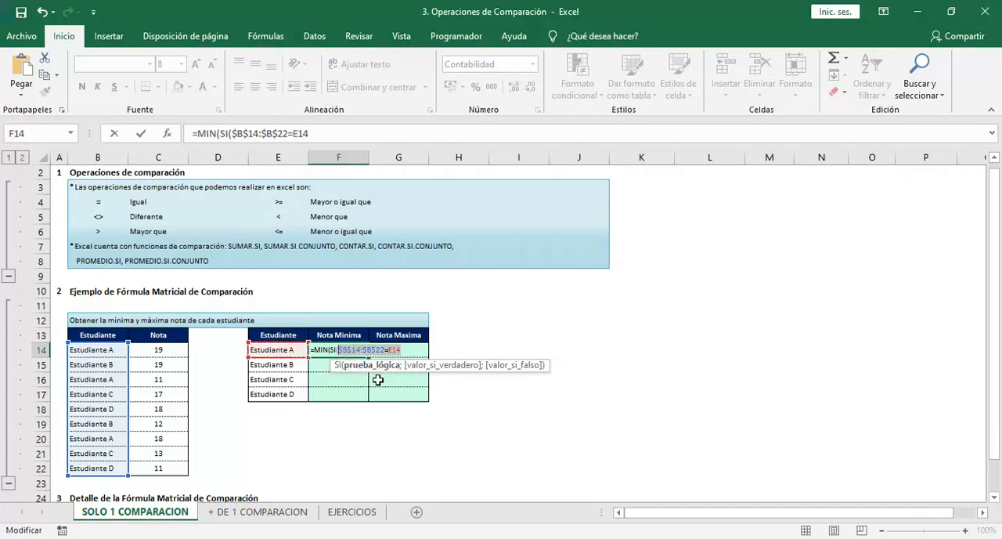
key("F9")
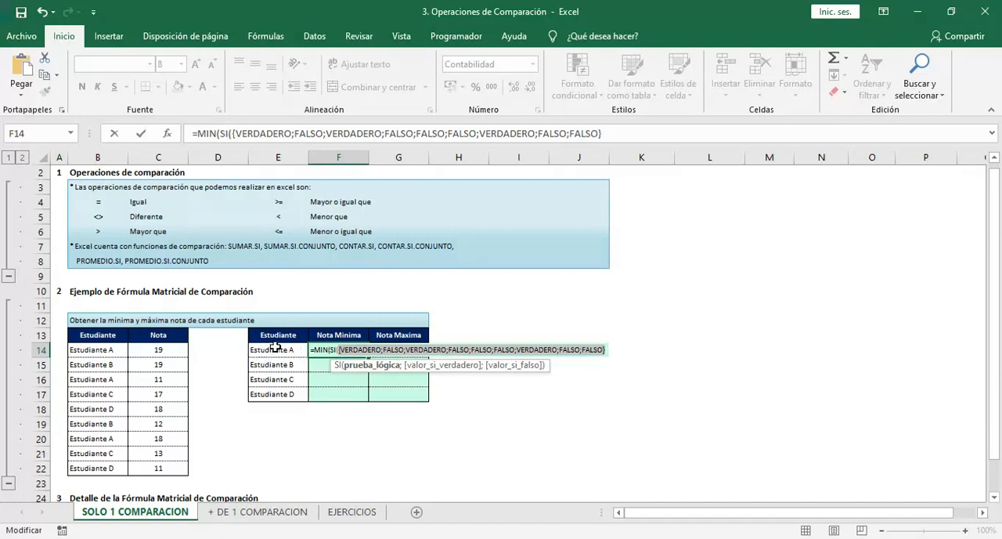
key("ctrl+z")
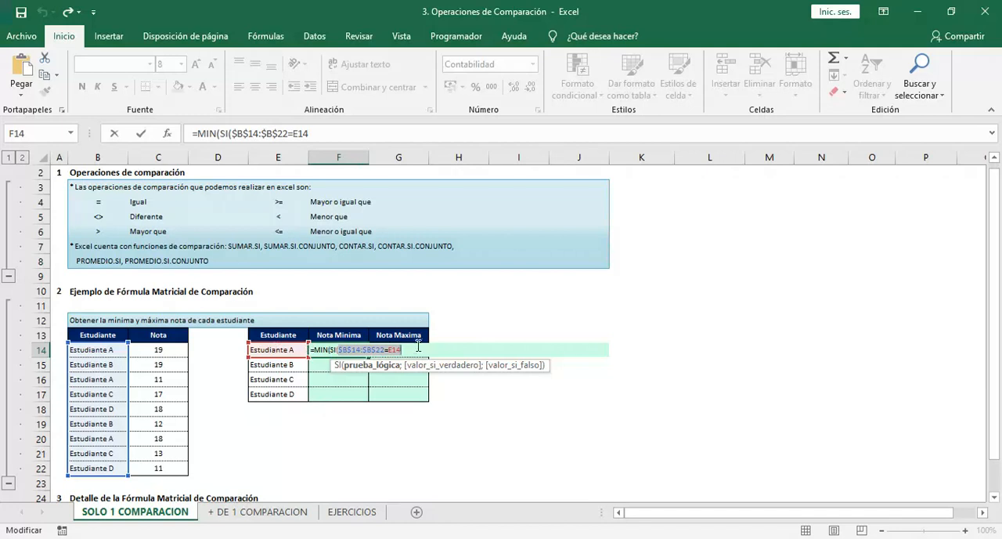
Add the absolute range $C$14:$C$22 as the SI function's value if true and begin the value-if-false argument
type(";")
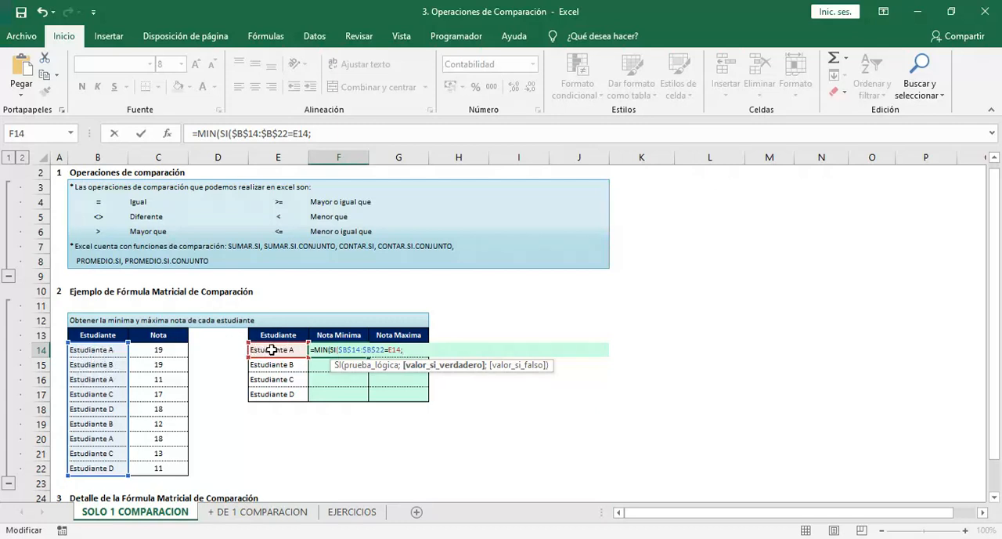
left_click(169, 349)
left_click_drag(169, 349, 156, 467)
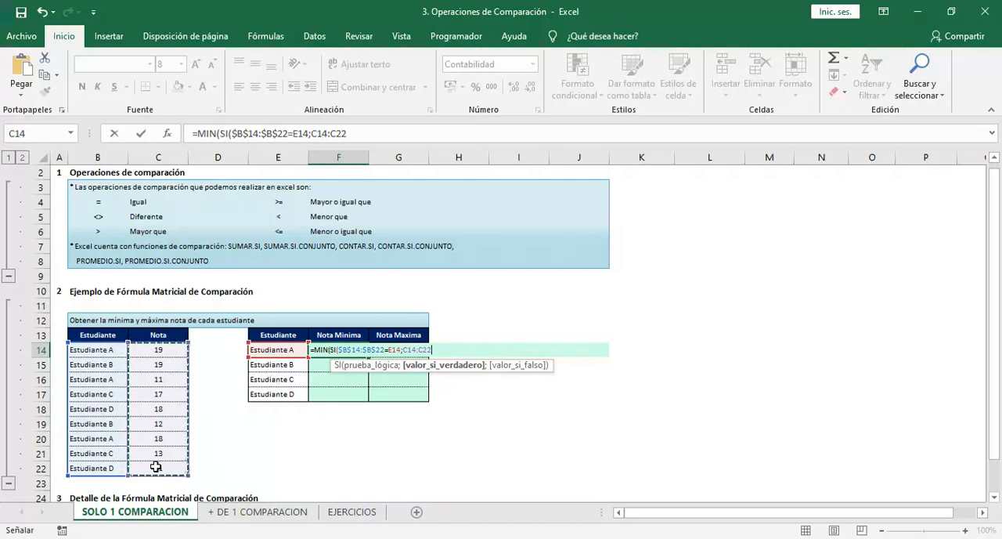
key("F4")
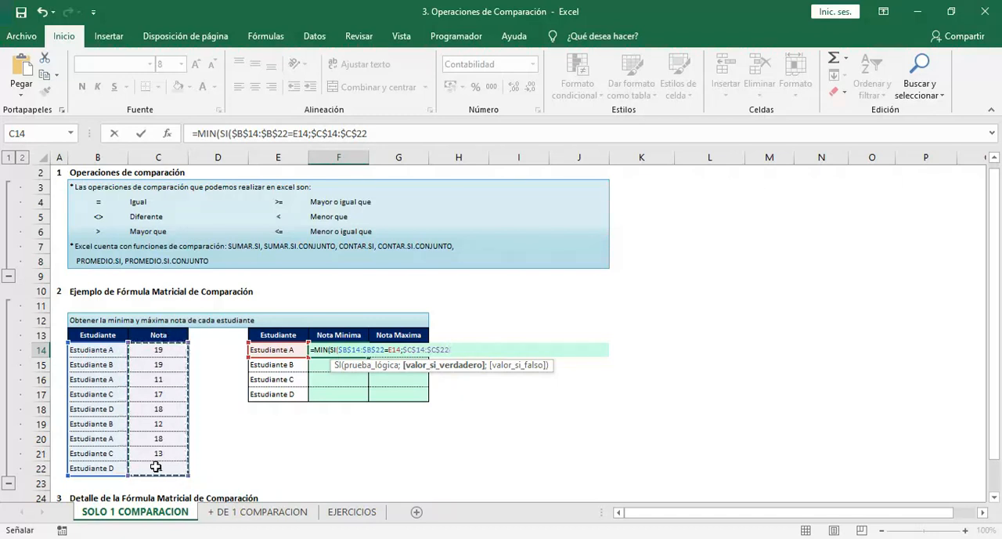
type(";")
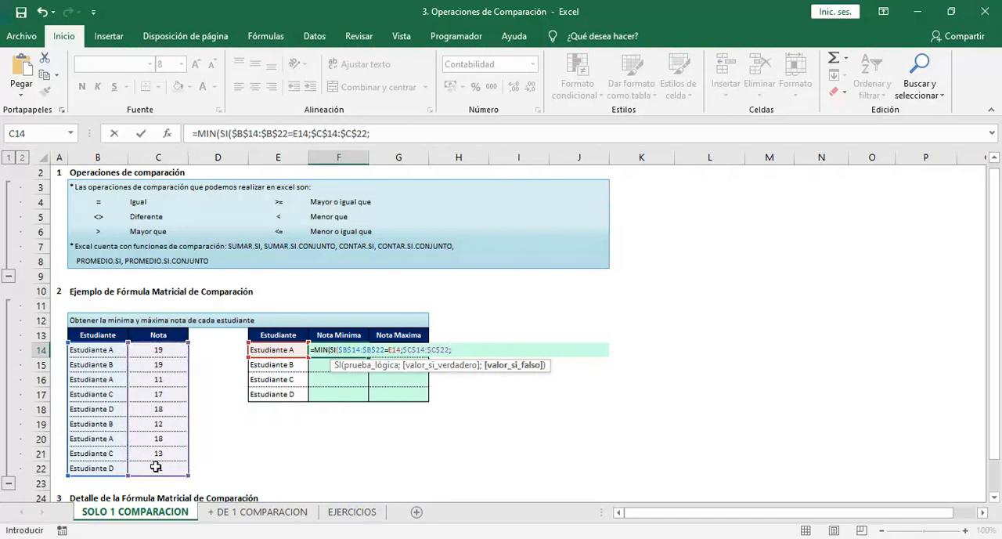
Omit the value-if-false argument and close both functions so F14 reads =MIN(SI($B$14:$B$22=E14;$C$14:$C$22))
key("BackSpace")
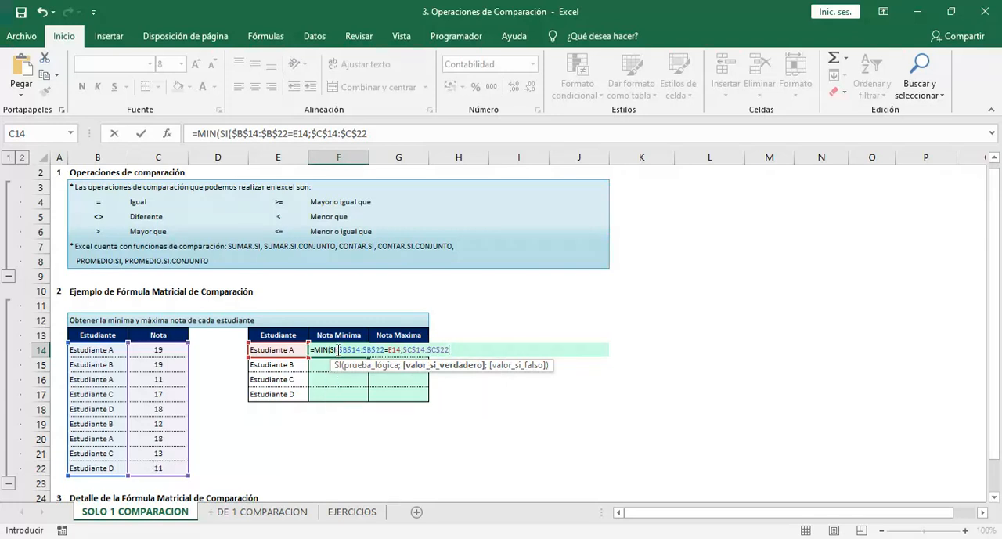
left_click_drag(338, 350, 401, 349)
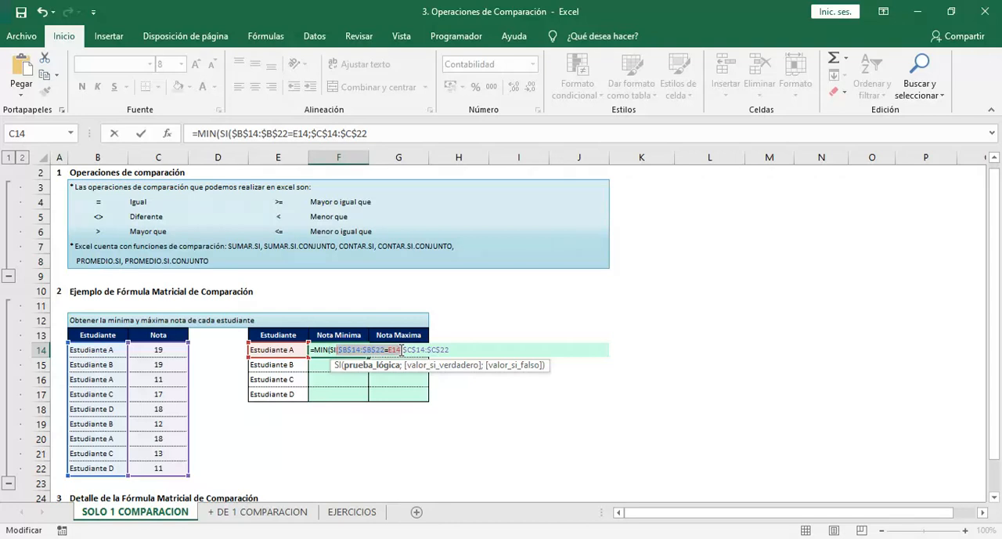
left_click(467, 349)
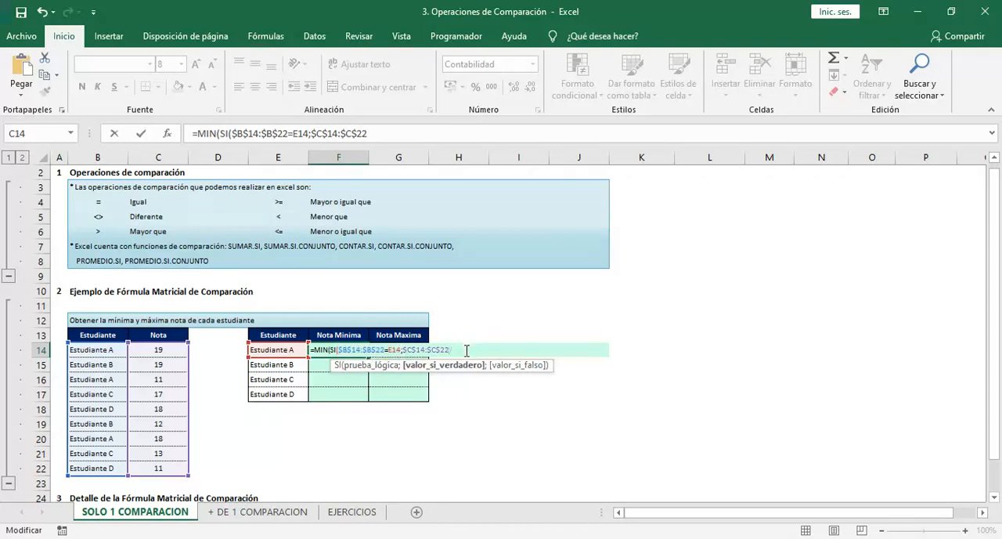
type("))")
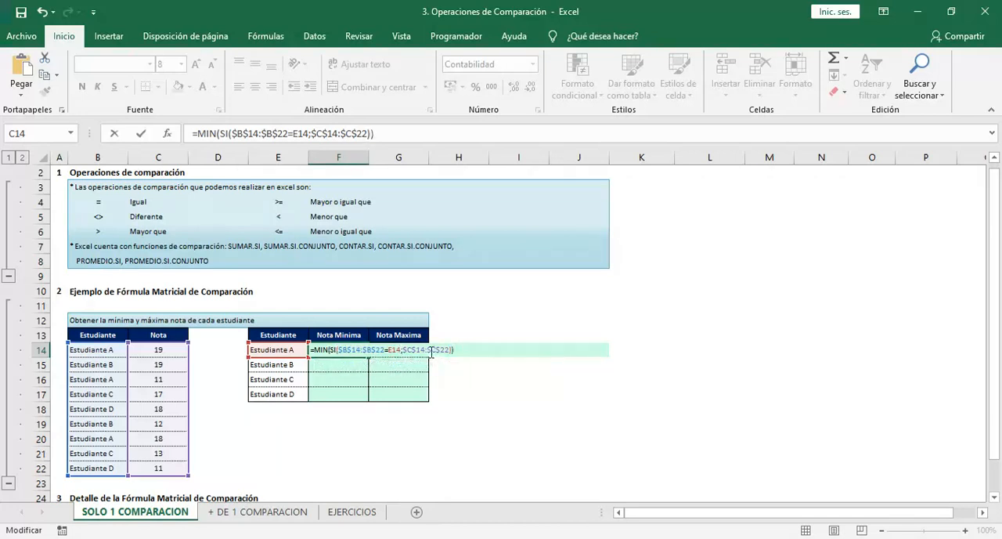
Evaluate the whole SI function inside MIN to inspect its array of grades, and restore the cell references
left_click_drag(332, 350, 454, 350)
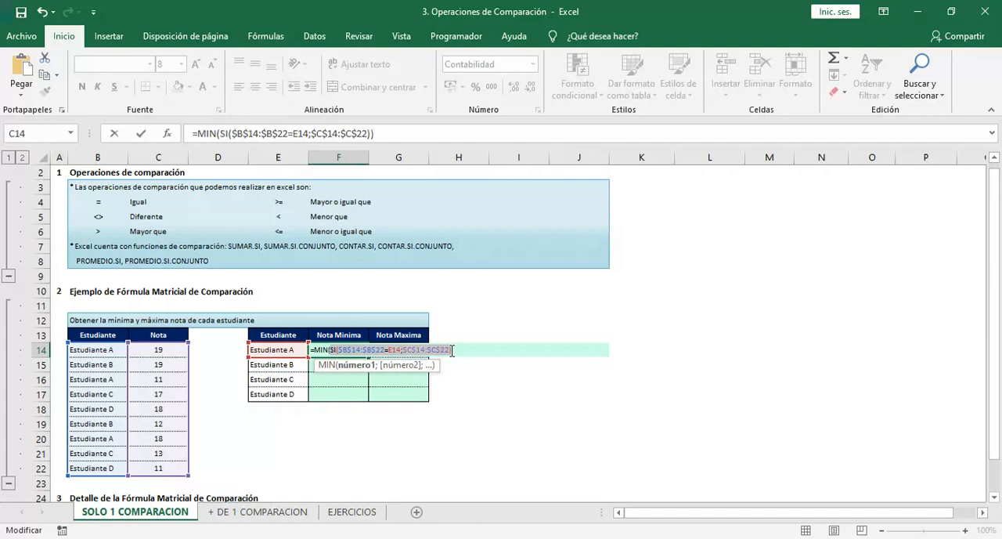
key("F9")
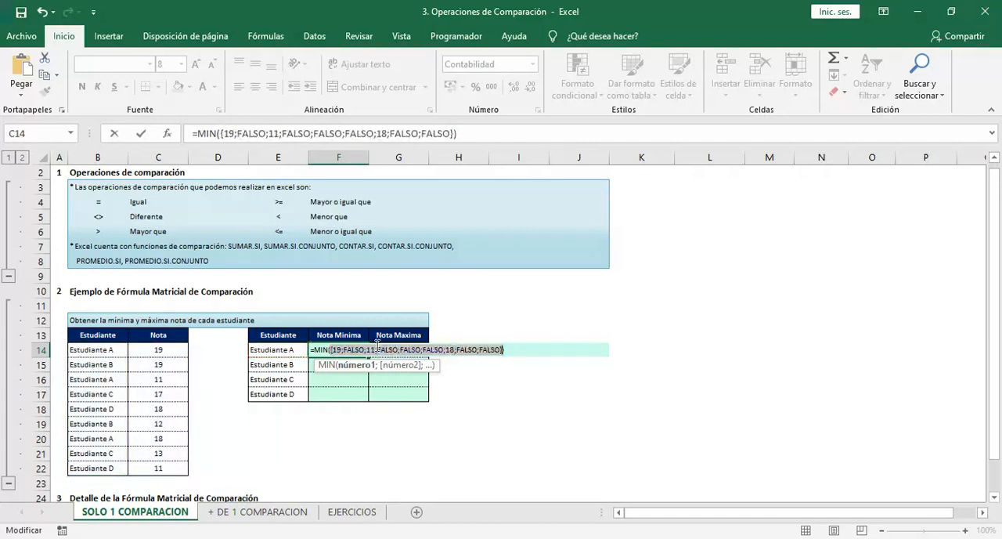
left_click(338, 350)
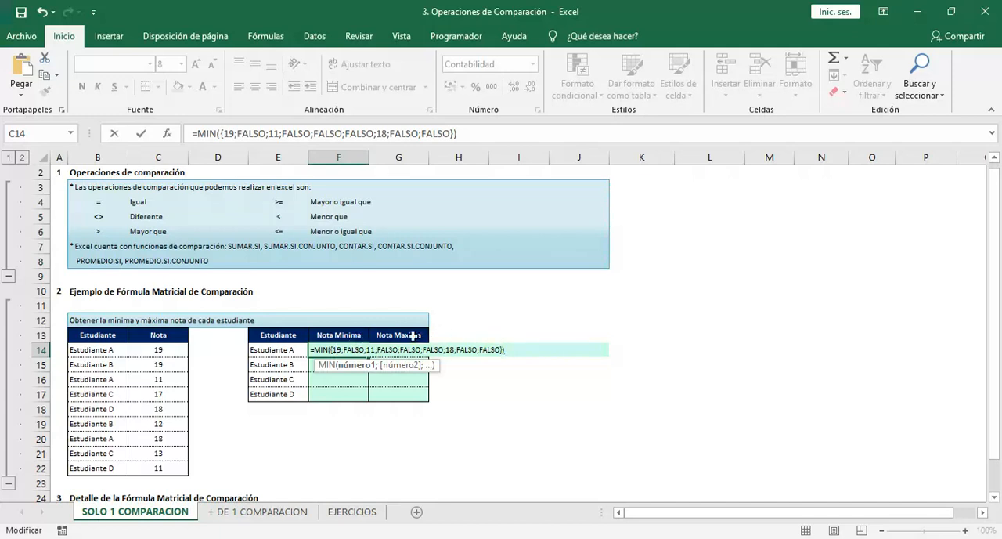
left_click_drag(344, 351, 397, 349)
left_click(378, 349)
key("ctrl+z")
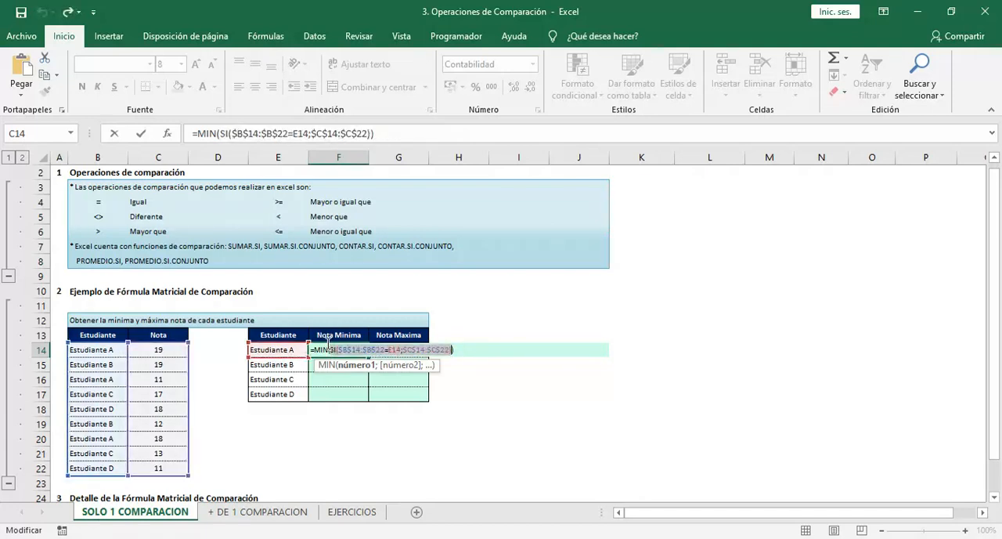
Keep the SI function without a value-if-false argument and enter the F14 formula as an array formula
left_click(448, 351)
type(";")
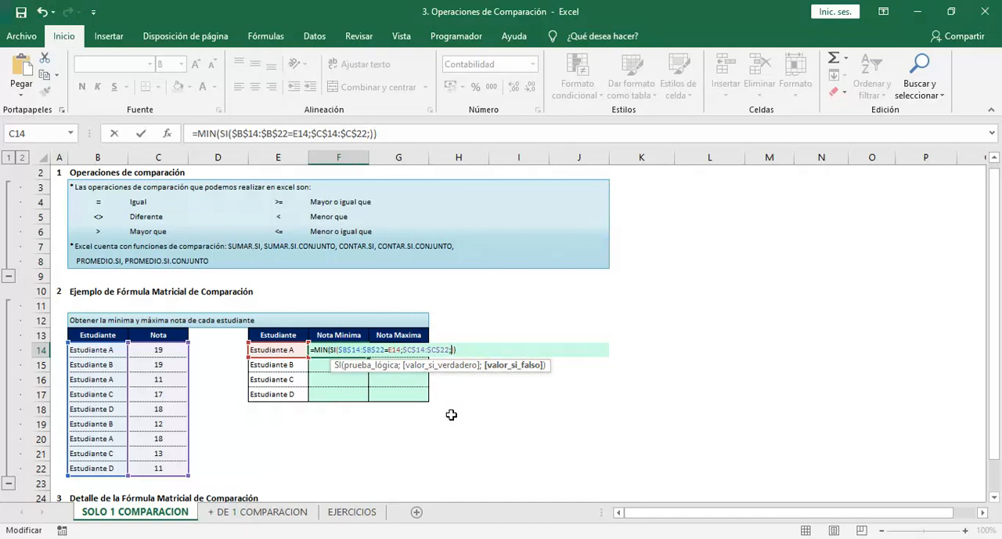
key("BackSpace")
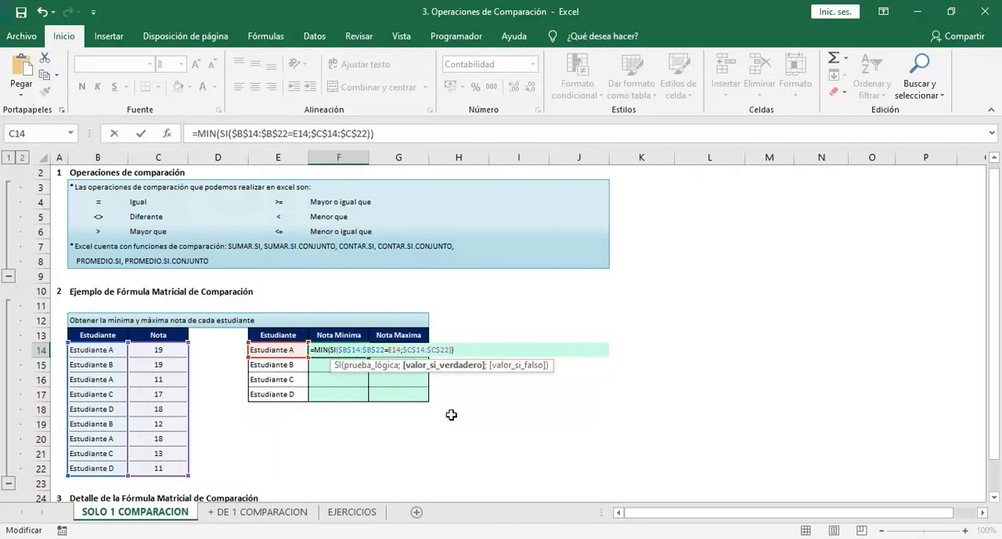
key("ctrl+shift+Return")
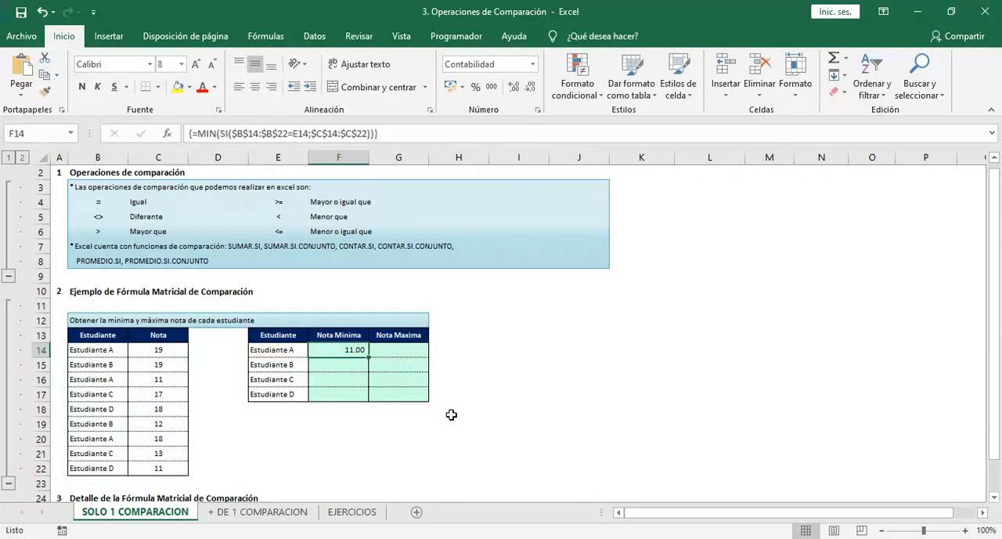
Compare Estudiante A's rows in the grades table with the minimum grade calculated in F14
key("Left")
key("Left")
key("Left")
key("Left")
key("shift+Right")
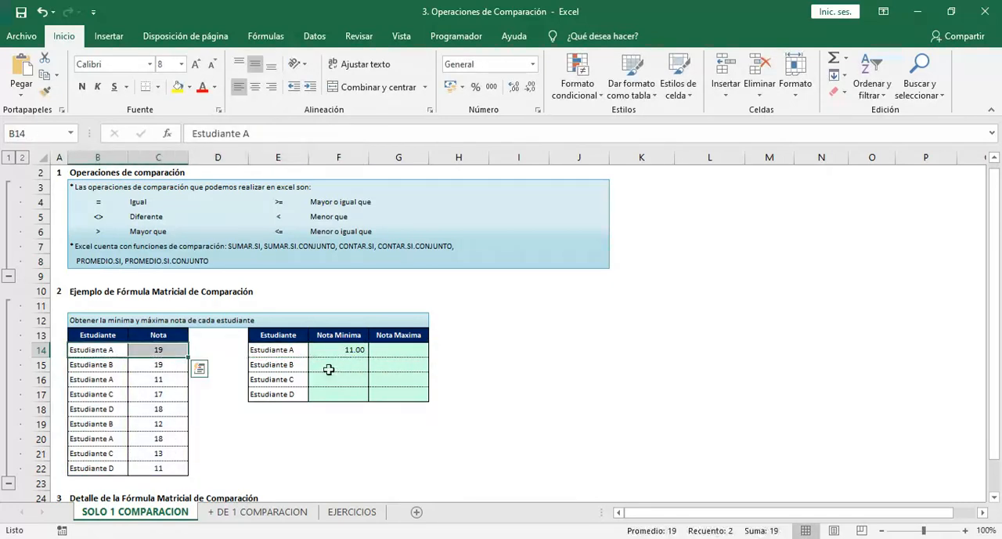
key("ctrl+q")
left_click(112, 379)
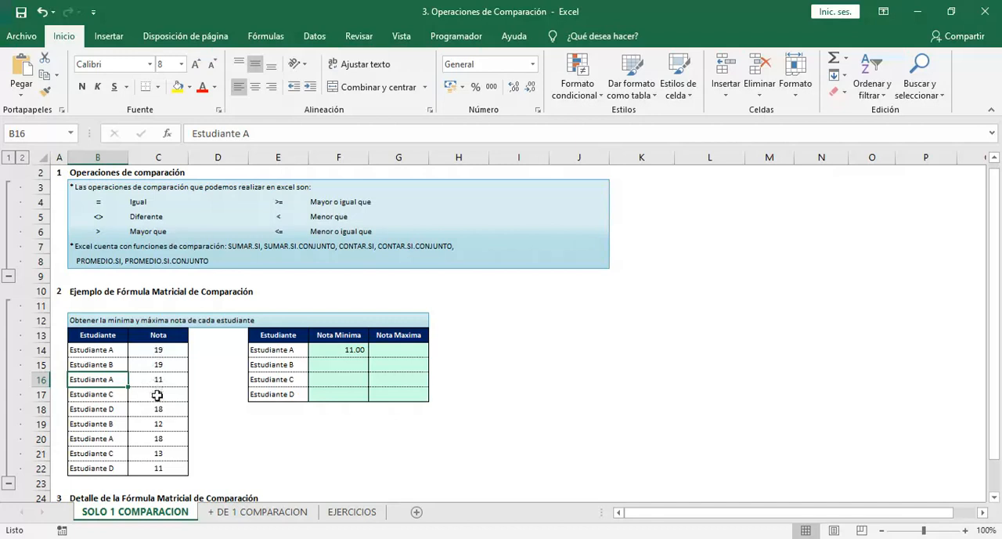
left_click_drag(169, 381, 105, 386)
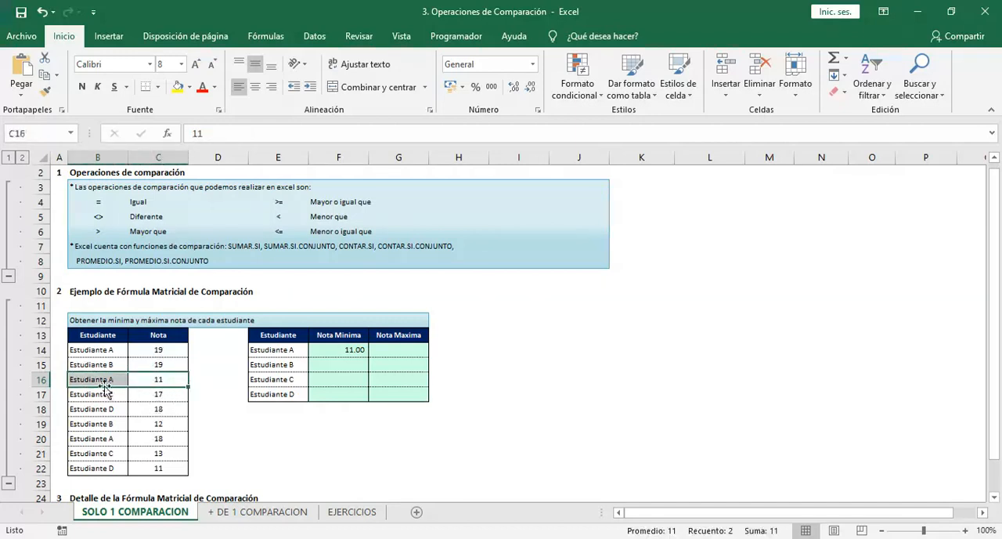
left_click(356, 349)
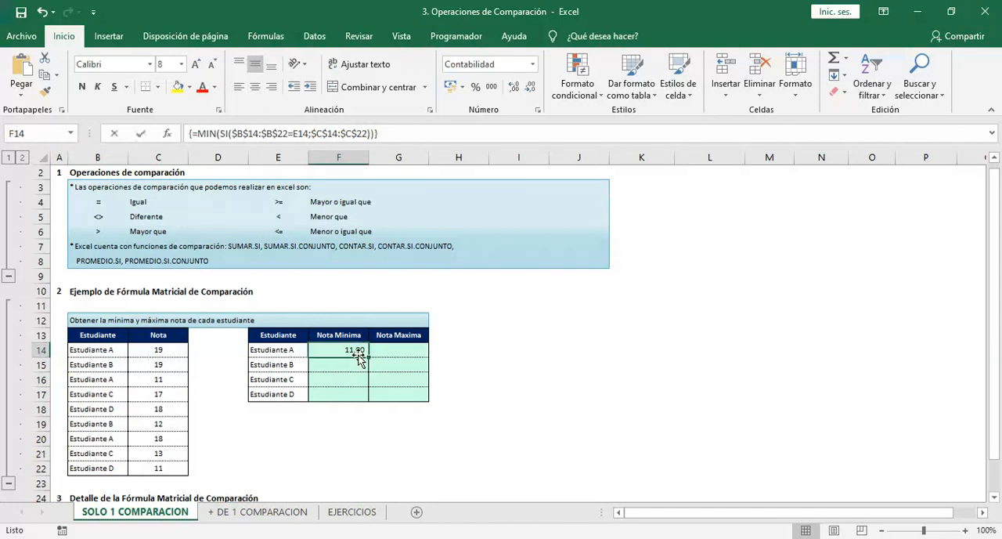
Try 0 as the SI function's value if false in F14 and re-enter it as an array formula
double_click(357, 351)
key("Left")
key("Left")
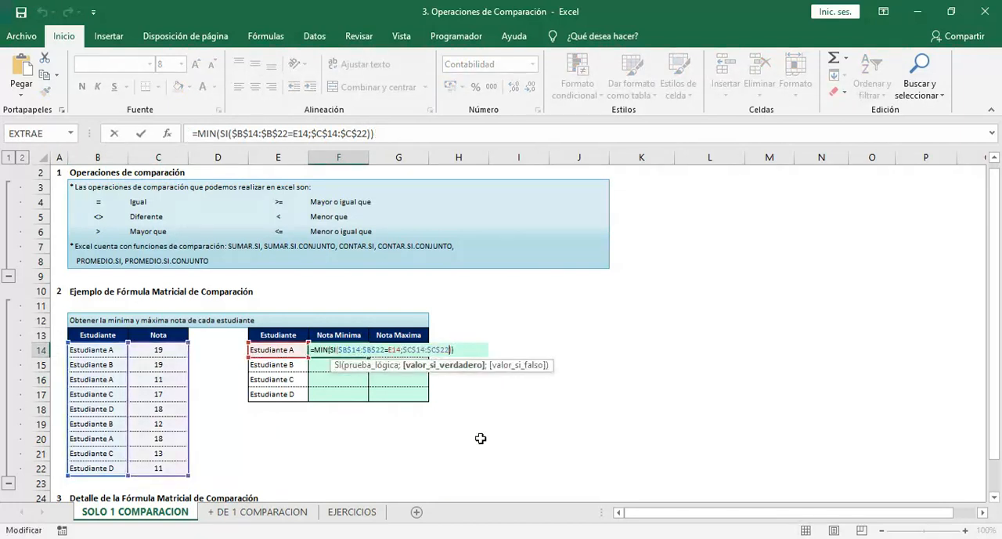
type(";")
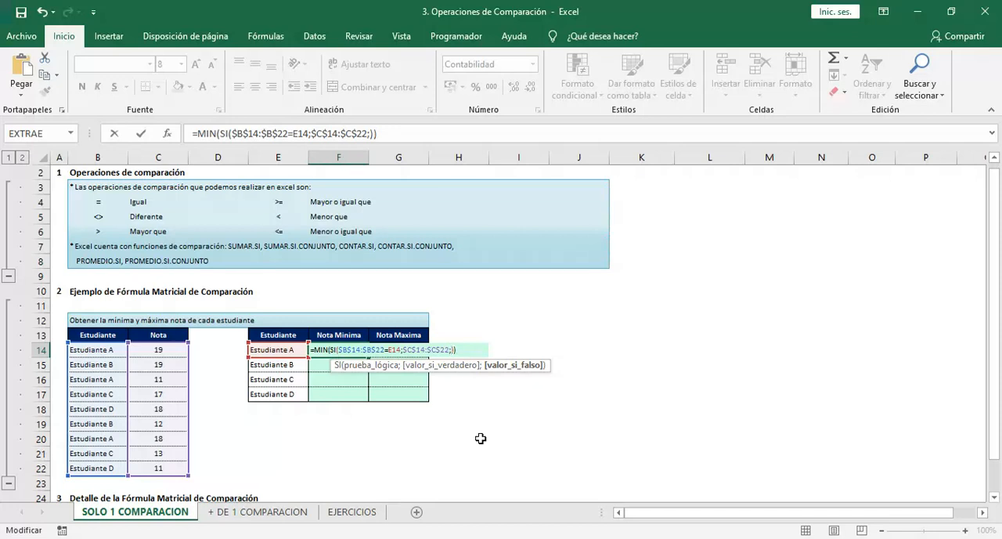
type("0")
key("ctrl+shift+Return")
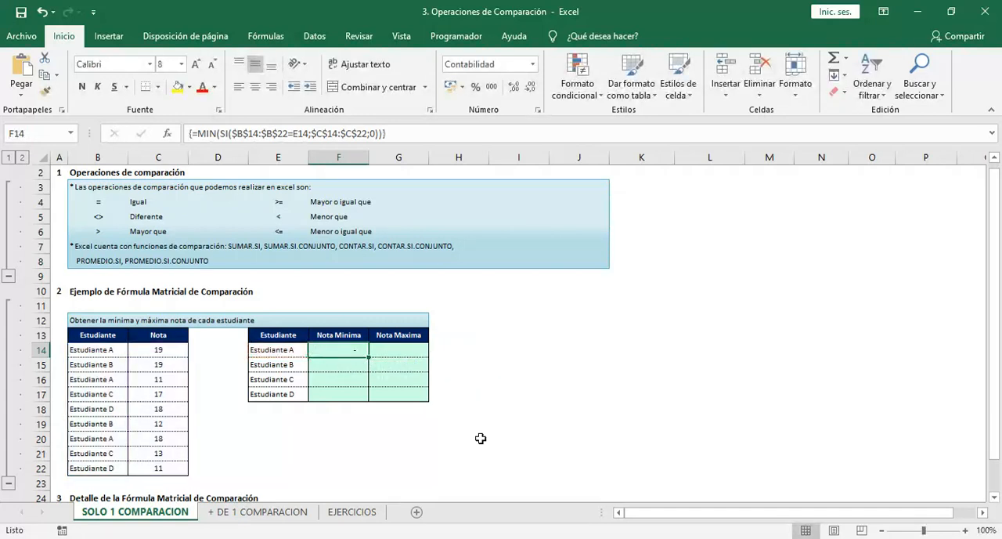
Evaluate the SI function in F14 to inspect the array built with 0 as value if false, and restore the formula
left_click(398, 135)
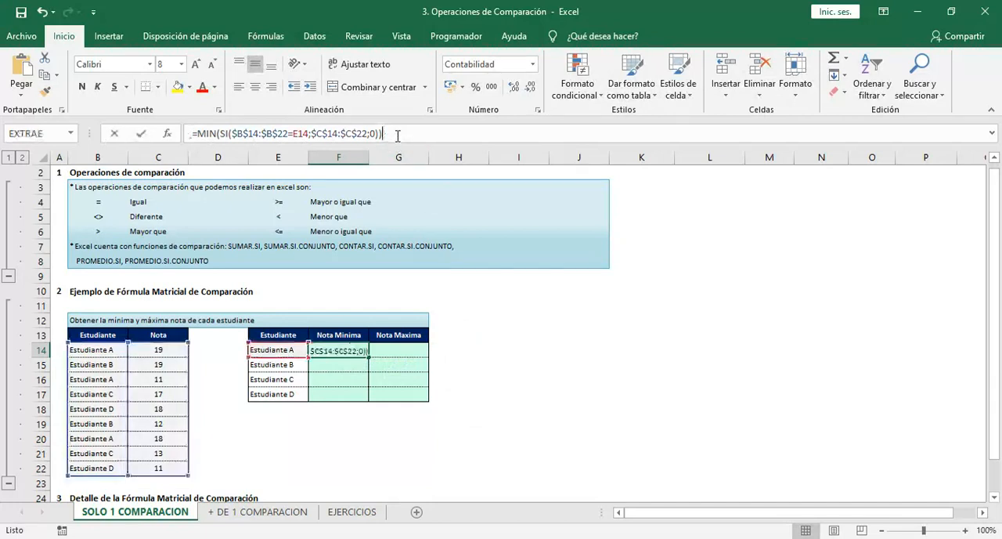
left_click_drag(398, 135, 294, 135)
left_click(293, 136)
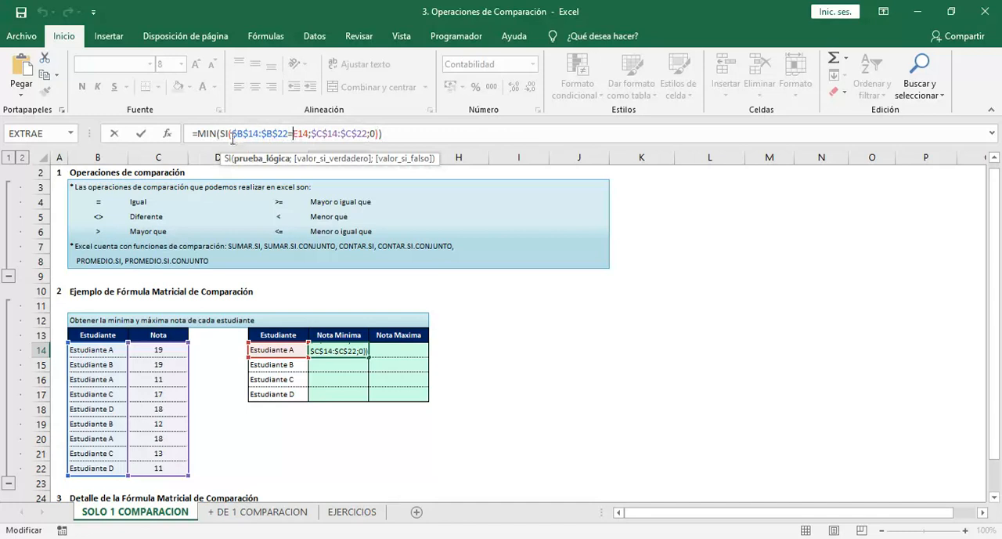
left_click_drag(220, 135, 380, 133)
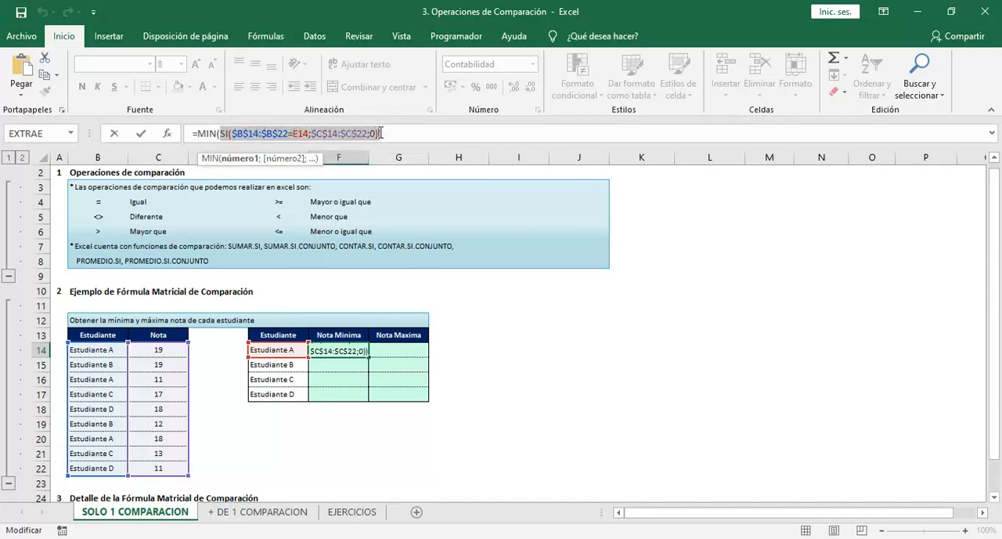
key("F9")
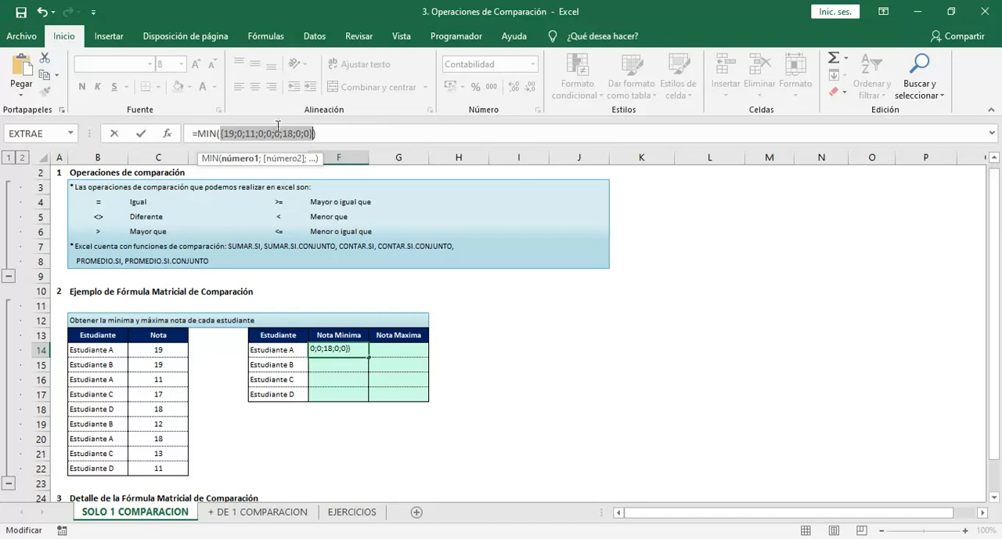
left_click_drag(235, 136, 243, 136)
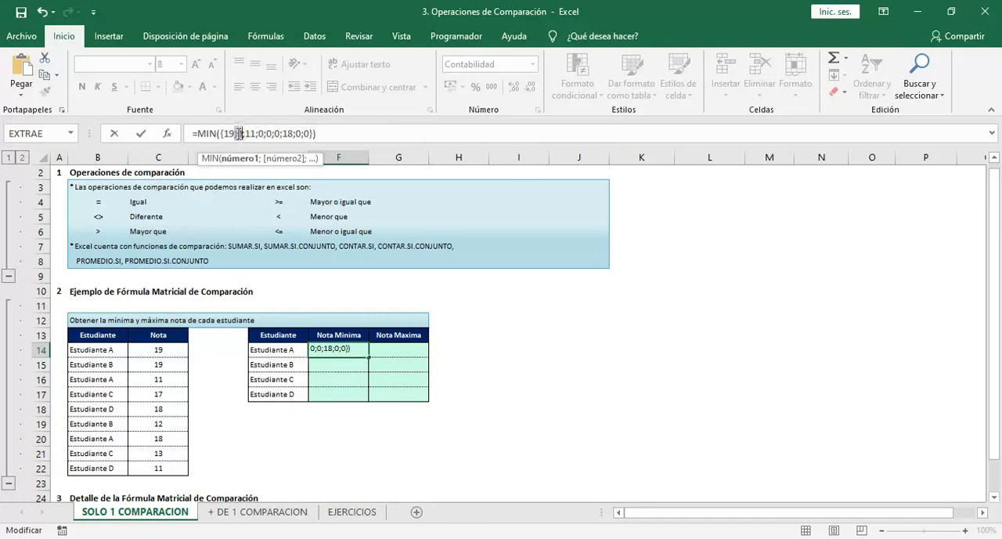
double_click(261, 133)
key("Escape")
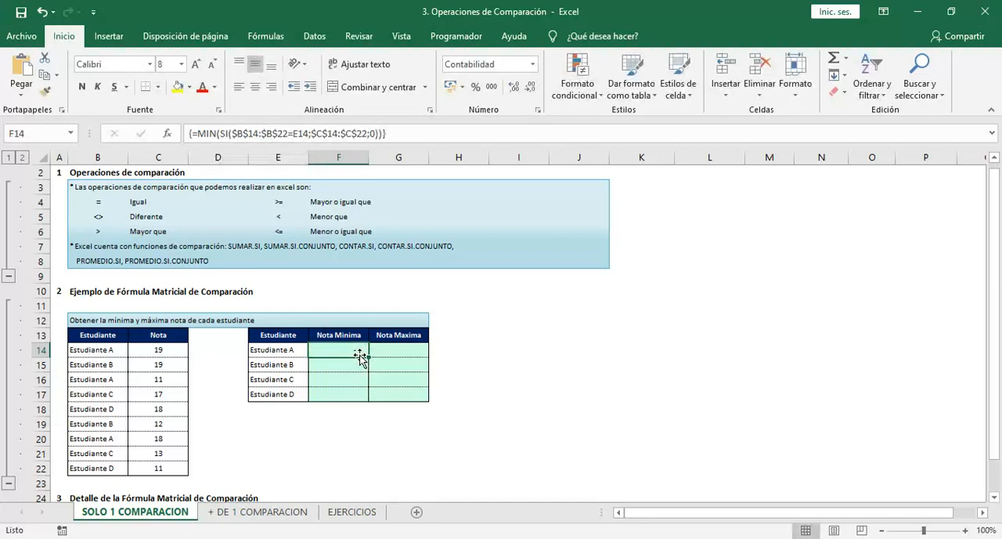
double_click(361, 357)
left_click_drag(337, 350, 459, 353)
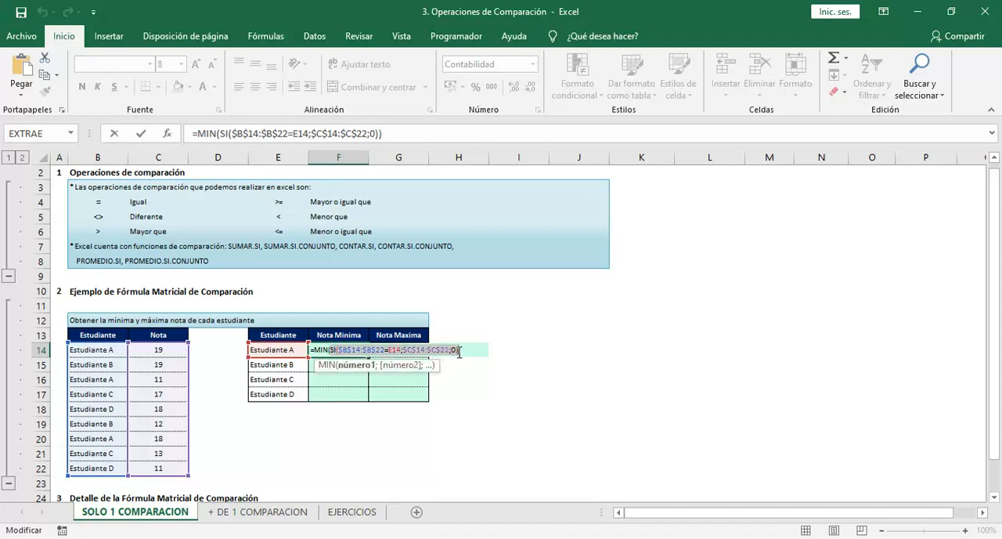
key("F9")
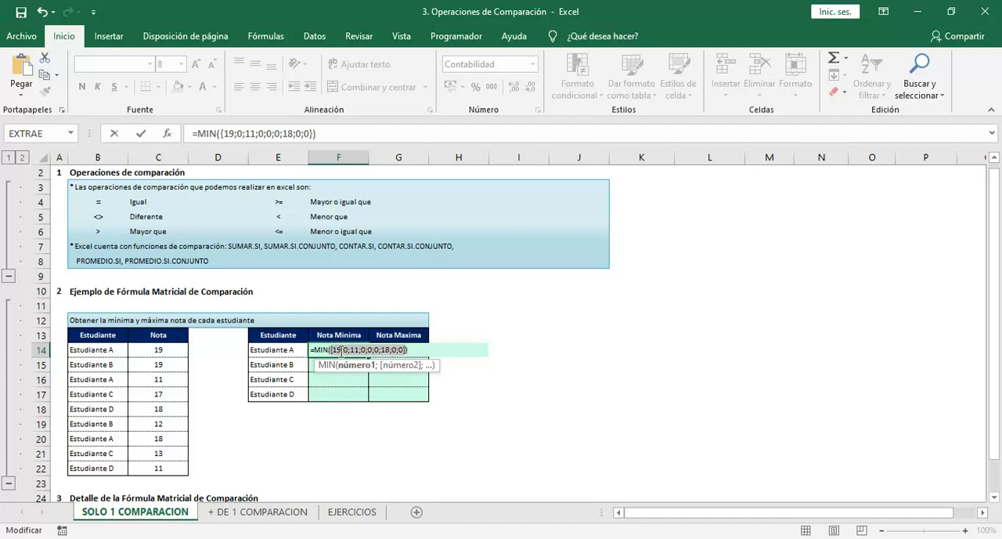
key("ctrl+z")
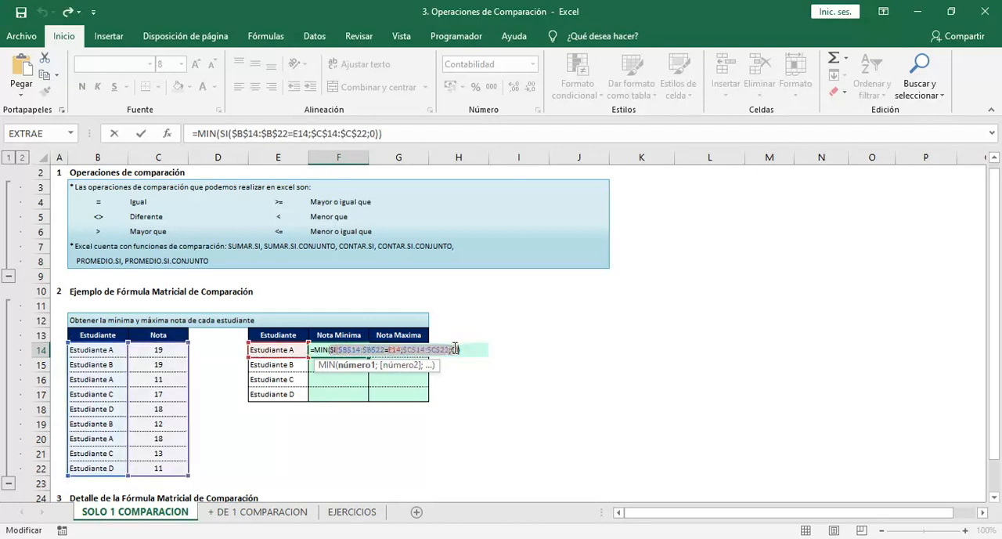
Remove the 0 value-if-false argument from the SI function in the F14 formula
left_click(454, 350)
key("BackSpace")
key("BackSpace")
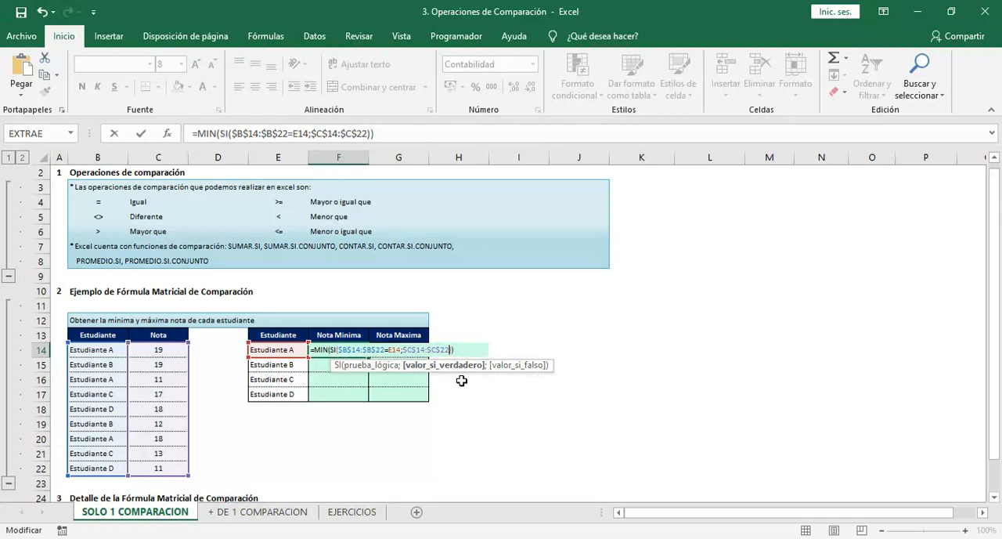
Evaluate the SI function without a value if false to inspect its array, and restore the references
left_click_drag(449, 349, 332, 350)
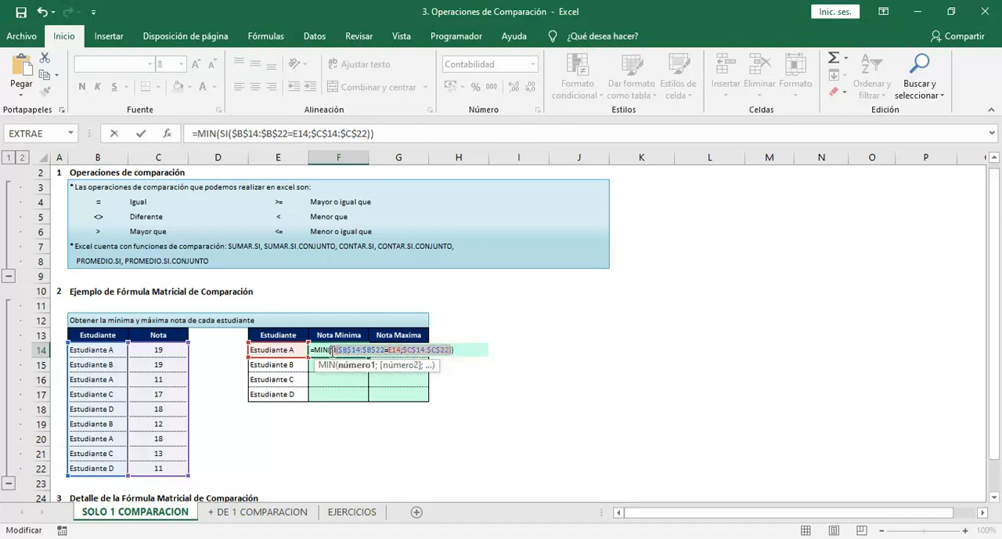
key("F9")
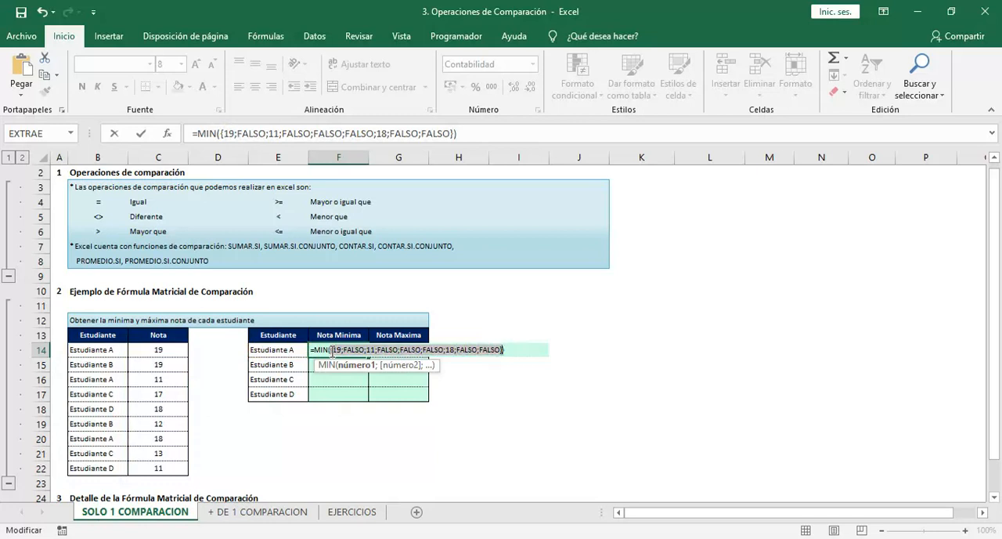
left_click(332, 350)
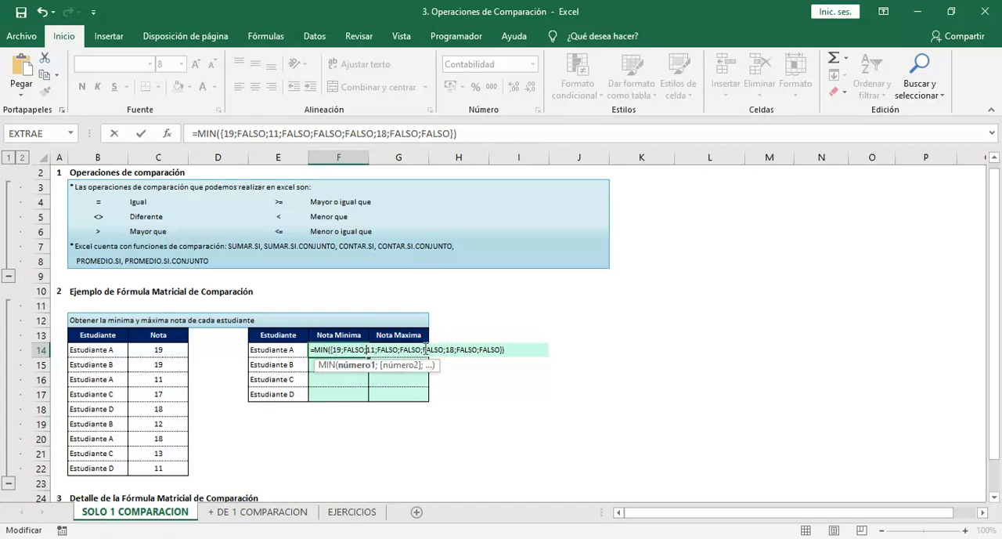
key("ctrl+z")
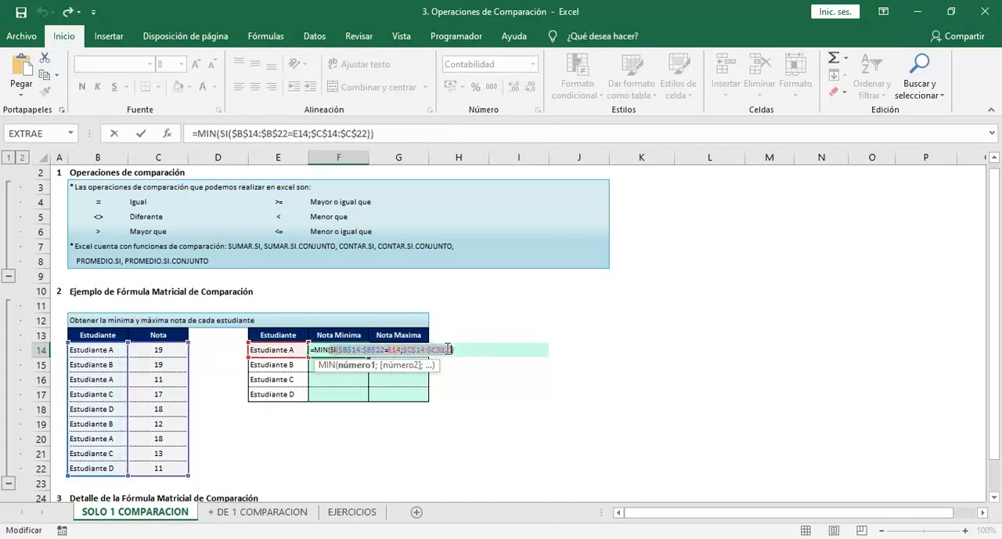
Add an empty text "" as the SI function's value if false and enter F14 as an array formula
left_click(449, 349)
type(";")
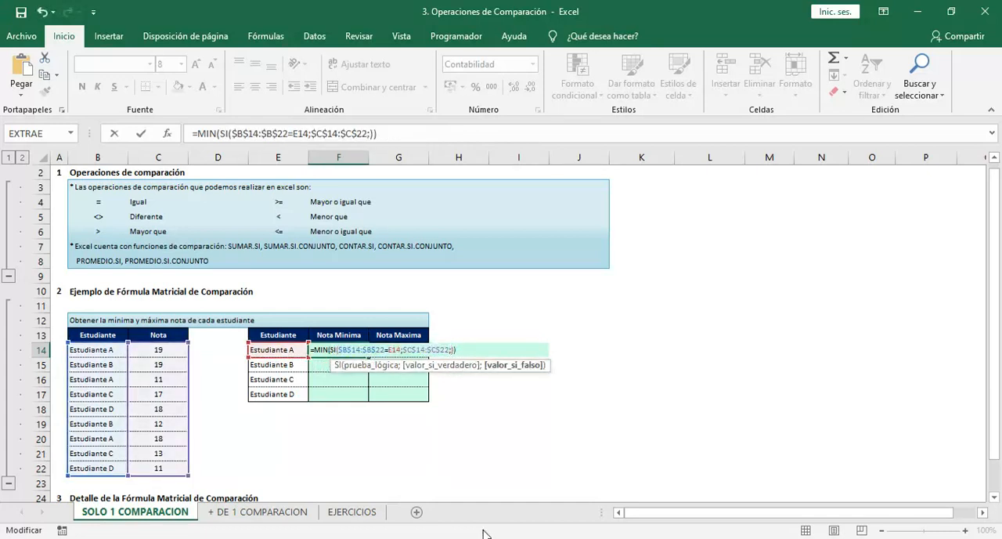
type("\"\"")
key("ctrl+shift+Return")
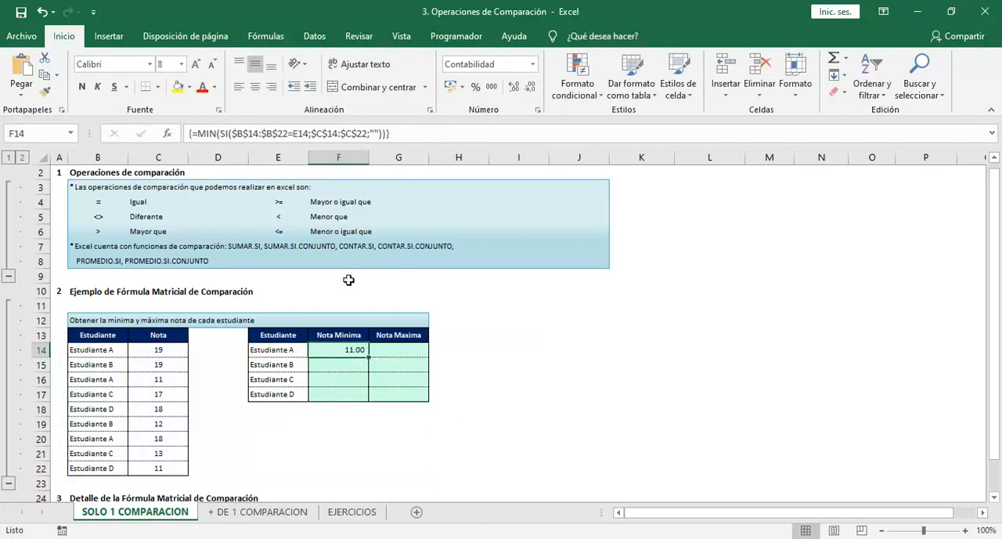
Evaluate the SI function in F14 to inspect the array built with "" as value if false, and restore the references
key("F2")
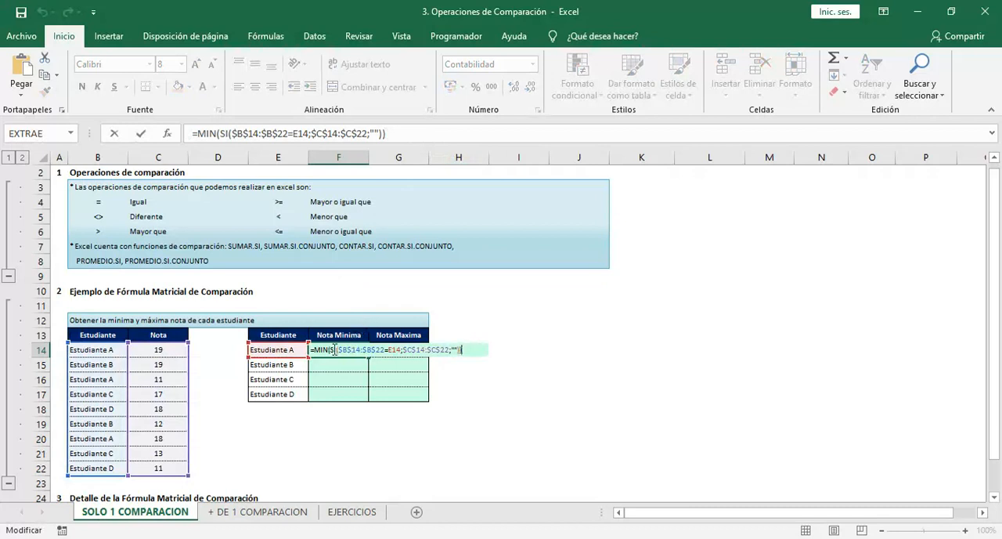
left_click_drag(333, 350, 461, 351)
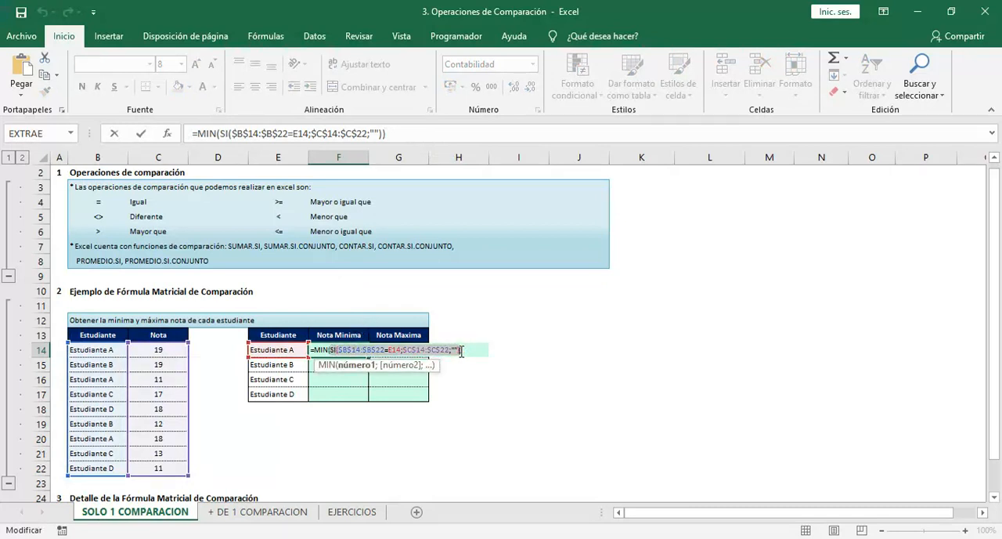
key("F9")
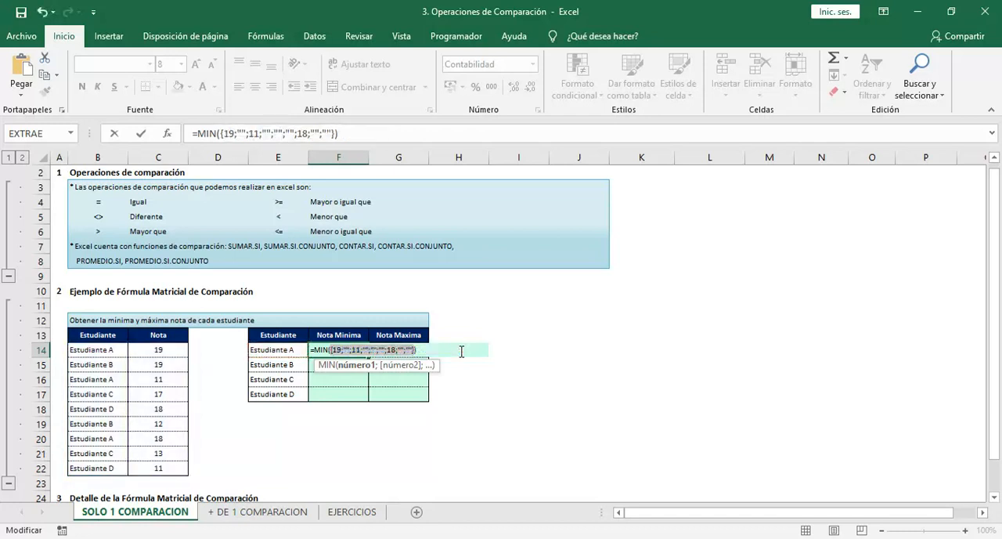
left_click(349, 351)
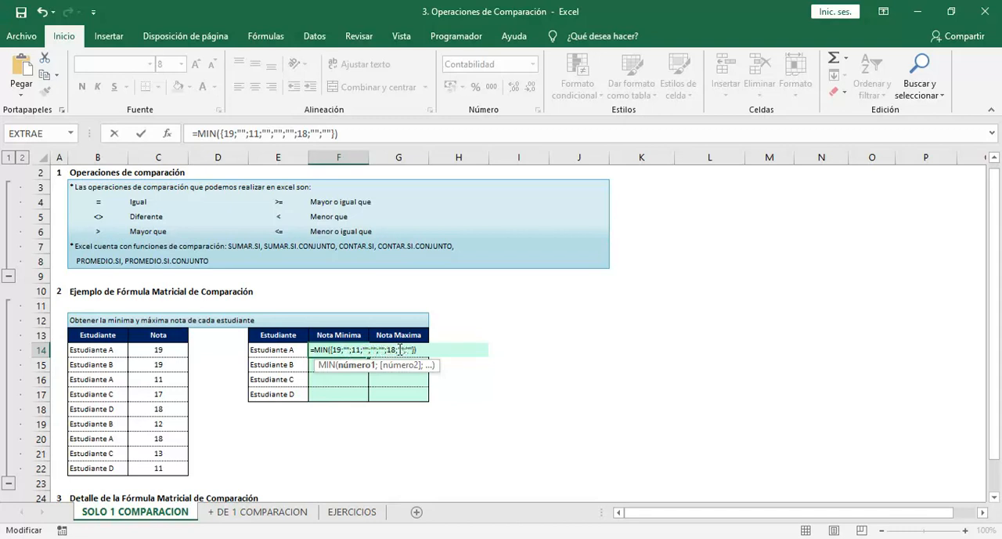
left_click_drag(402, 350, 411, 349)
mouse_move(356, 350)
left_mouse_down()
mouse_move(390, 350)
mouse_move(356, 350)
left_mouse_up()
key("ctrl+z")
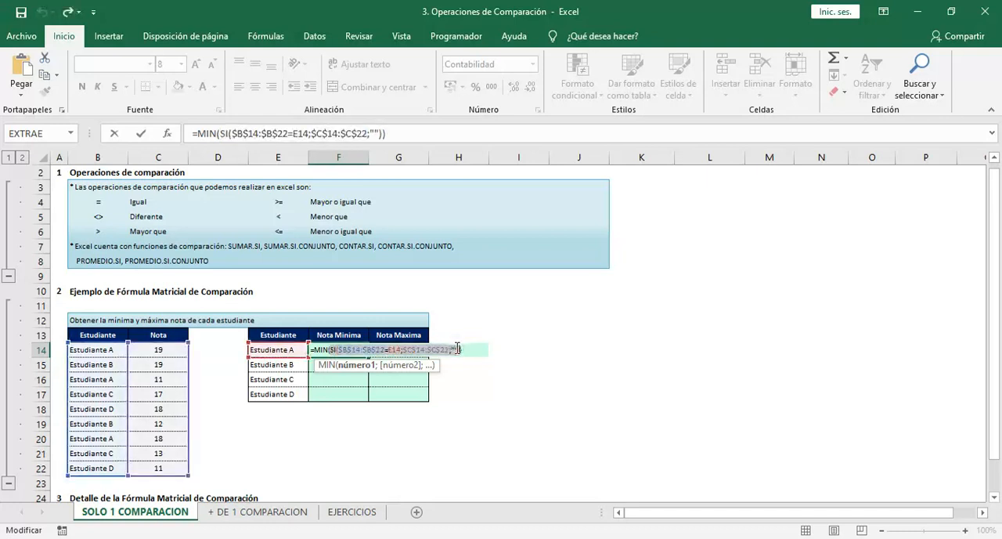
Change the SI function's value if false in F14 to "a" and enter it as an array formula
left_click(456, 349)
type("a")
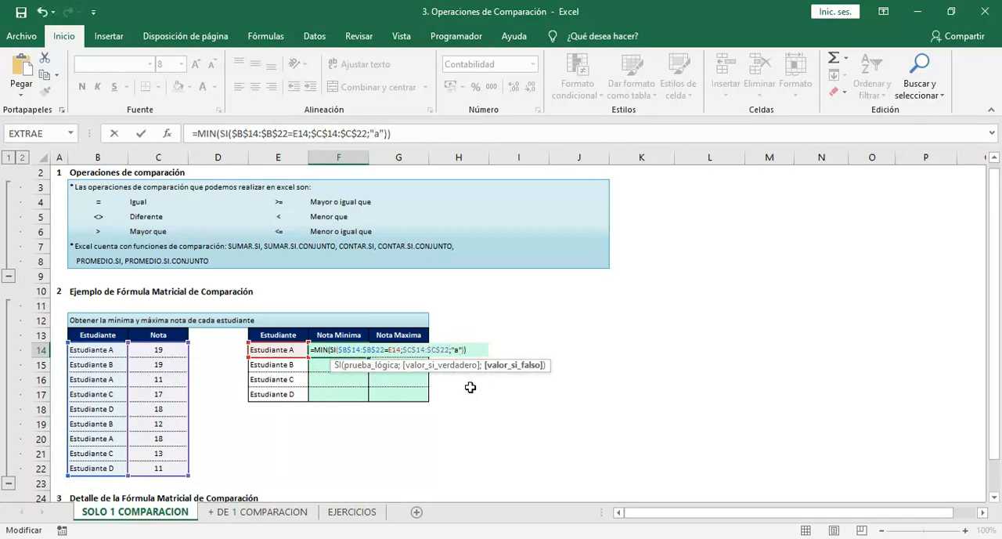
key("ctrl+shift+Return")
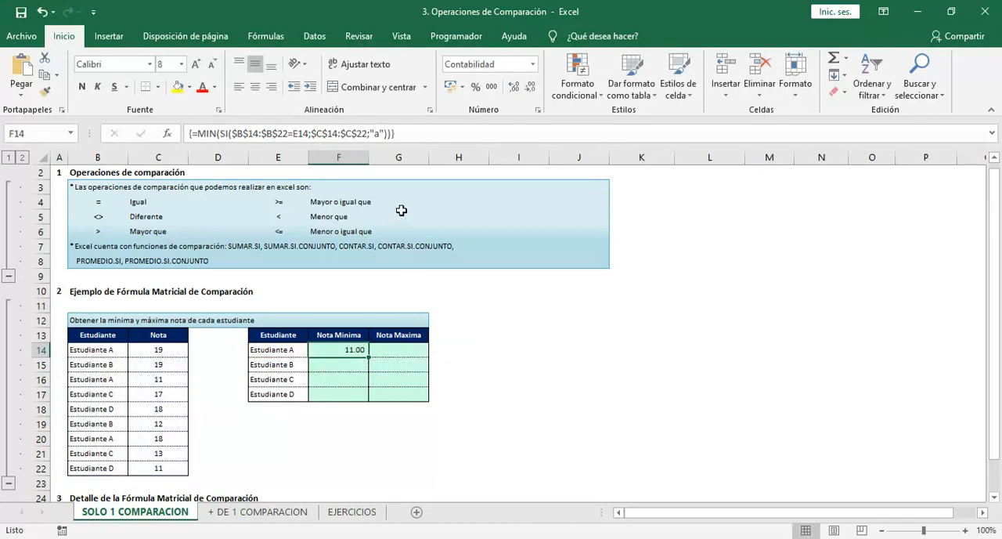
Evaluate the SI function in F14 to inspect the array built with "a" as value if false, and discard the evaluation
key("F2")
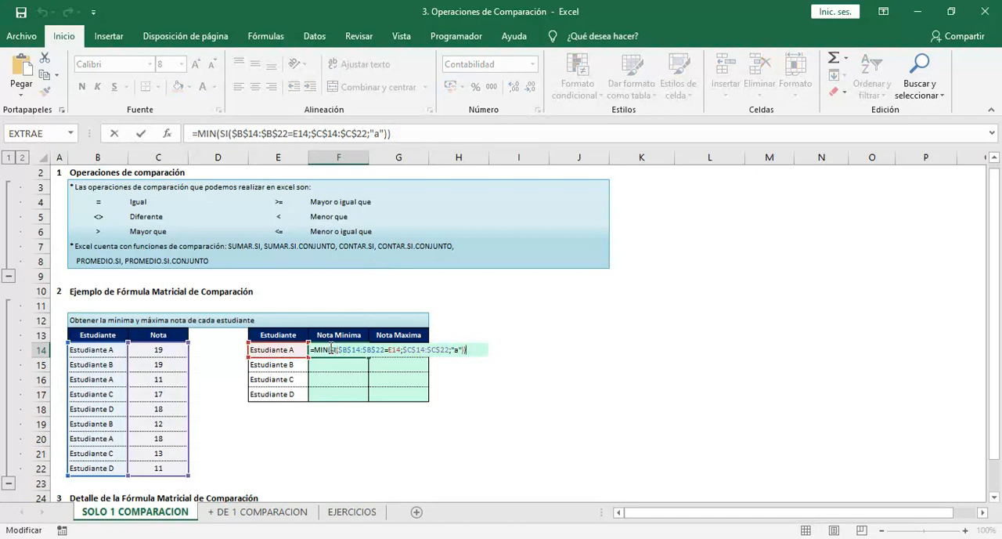
left_click_drag(329, 350, 463, 351)
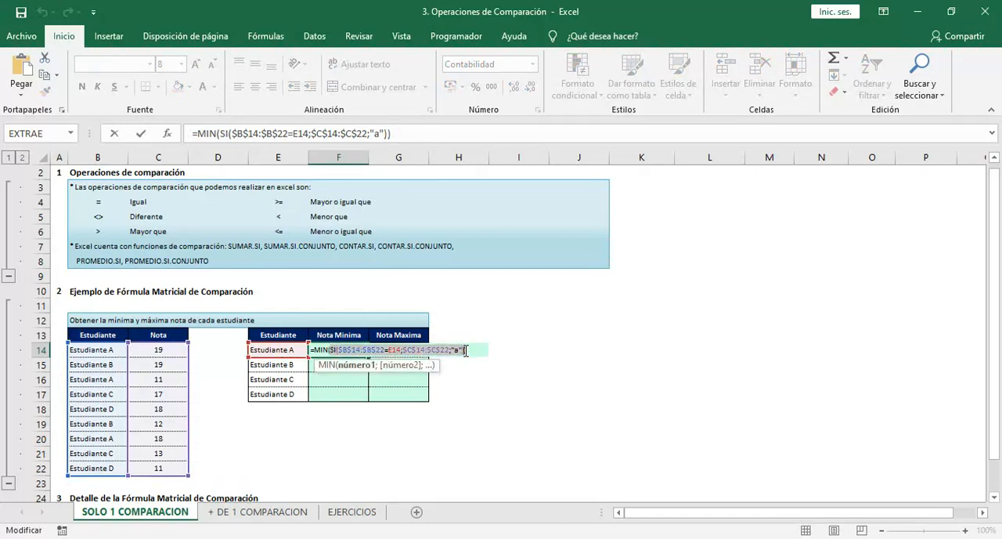
key("F9")
left_click(371, 350)
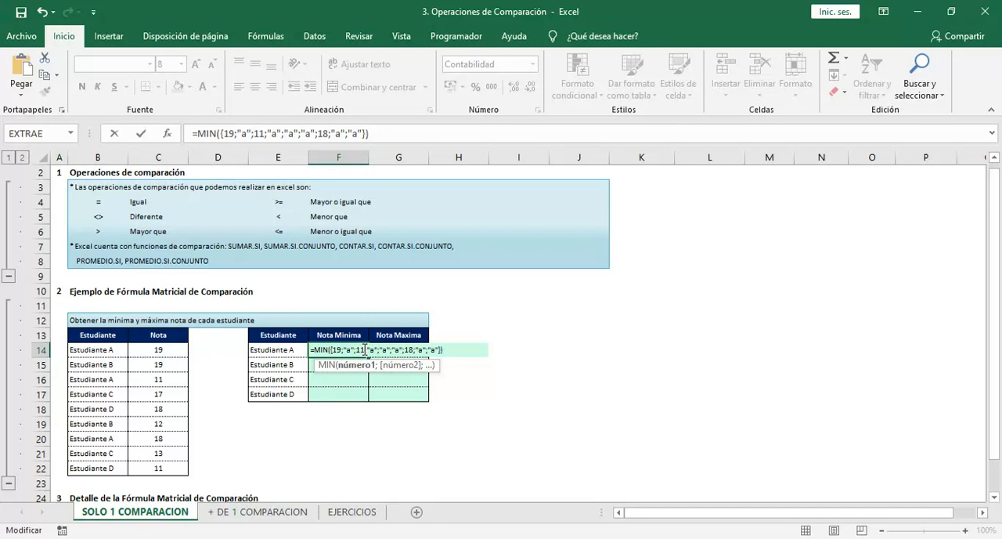
left_click(413, 349)
key("Escape")
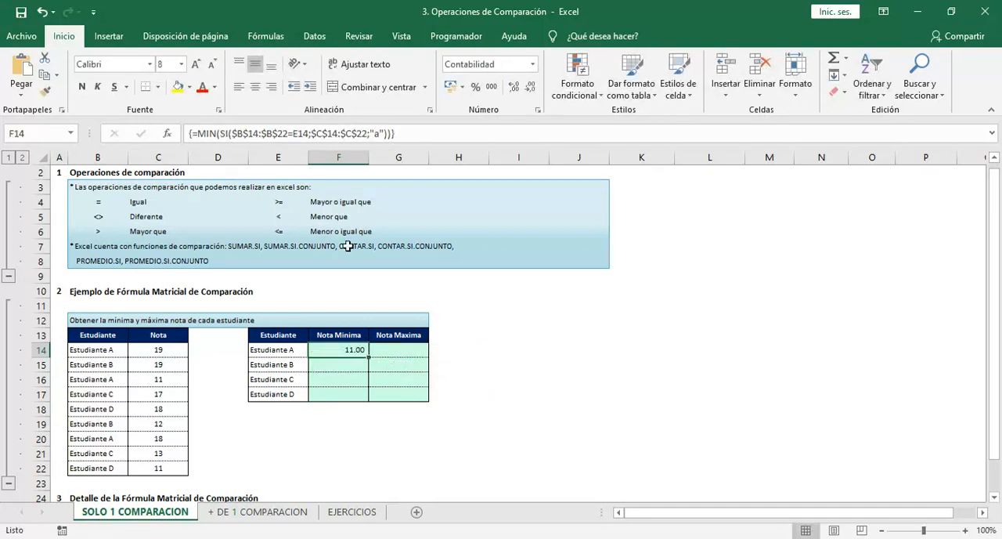
Remove the "a" value-if-false argument from the SI function in F14 and re-enter it as an array formula
key("F2")
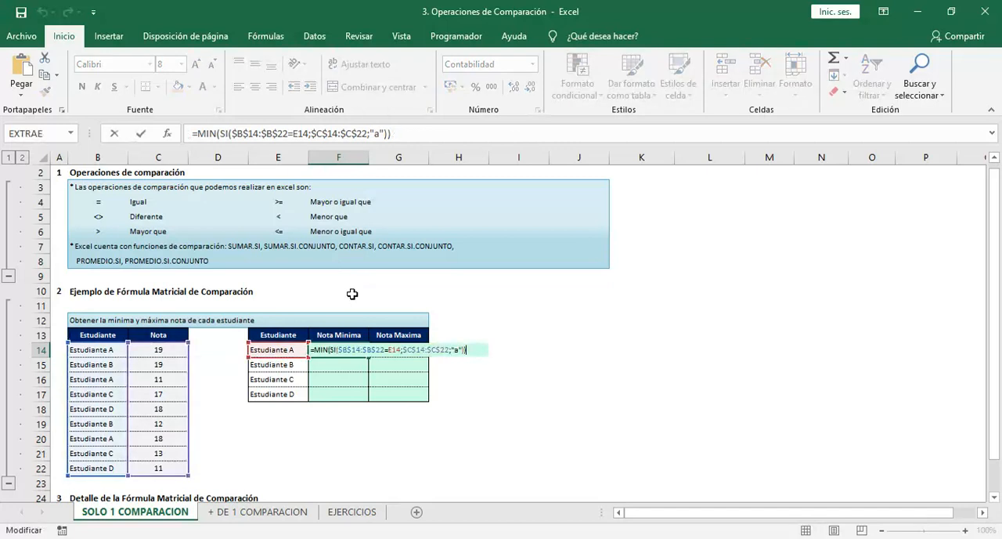
left_click(449, 350)
key("Delete")
key("Delete")
key("Delete")
key("Delete")
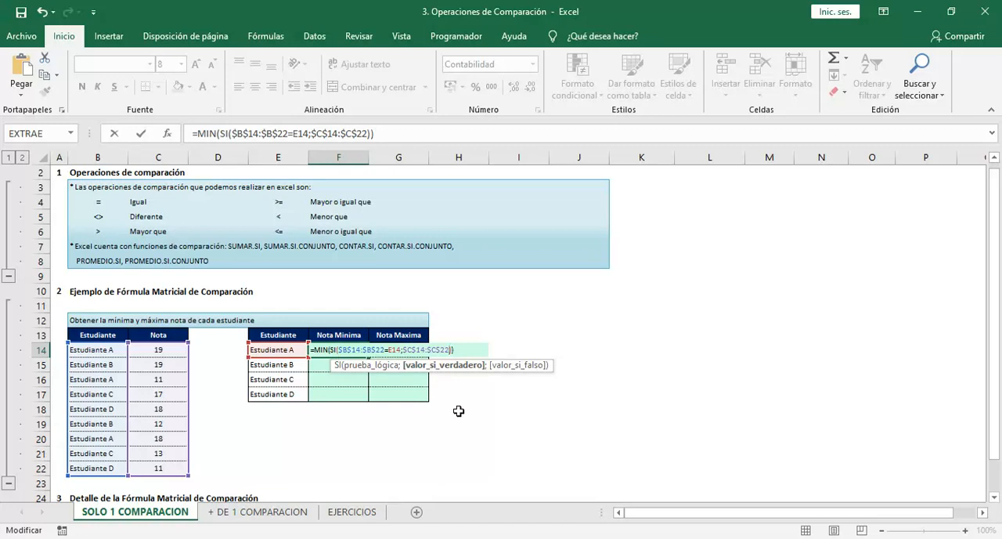
key("ctrl+shift+Return")
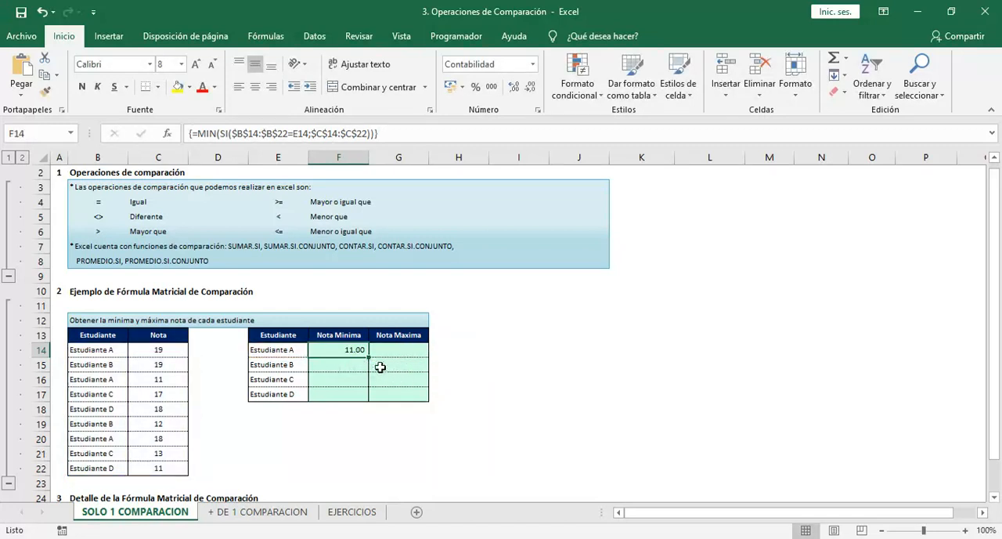
Fill the F14 minimum-grade formula down through F17 without formatting
left_click_drag(368, 357, 369, 401)
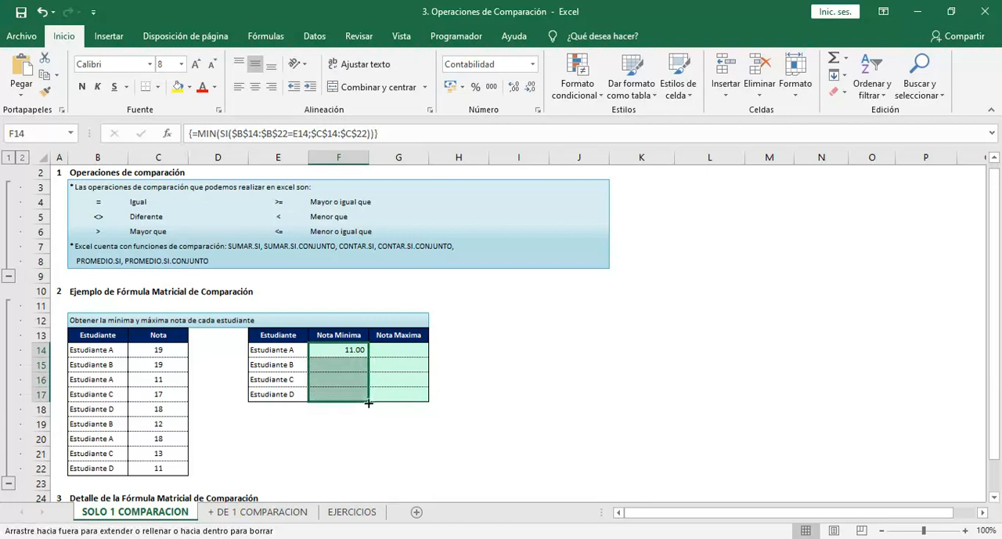
left_click(377, 411)
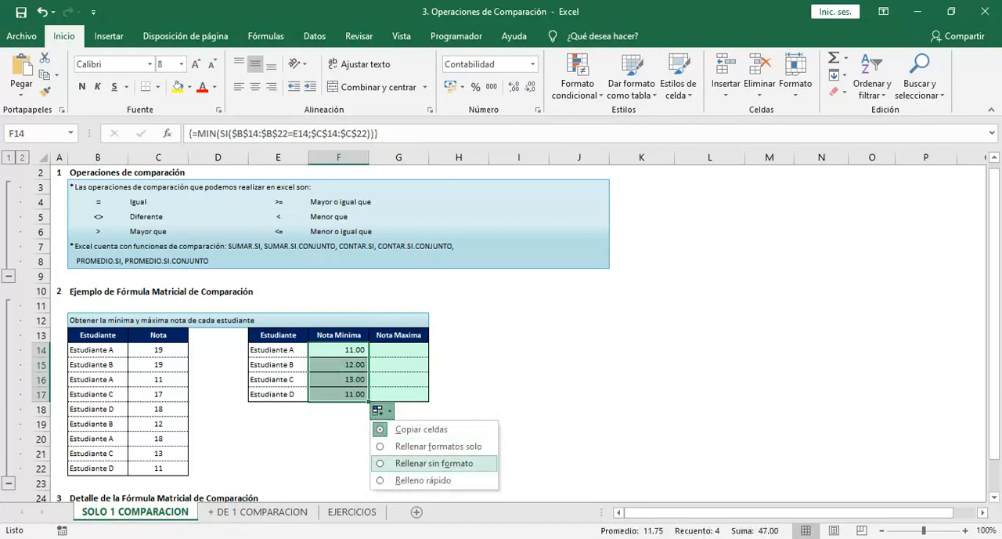
left_click(401, 462)
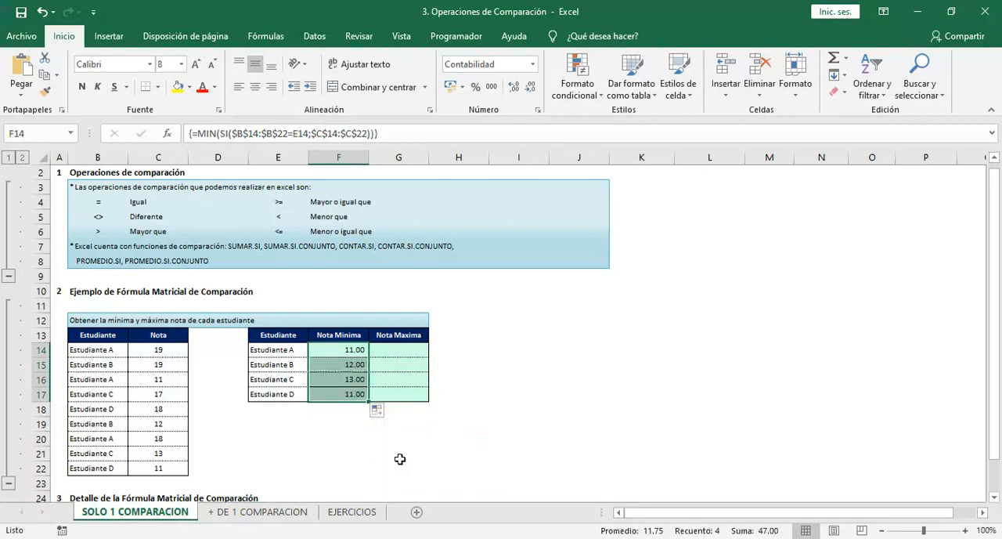
Examine the copied formulas in F15:F17 and compare the minimums for Estudiante C and Estudiante D with their source grades
left_click(327, 364)
left_click(326, 381)
left_click(324, 394)
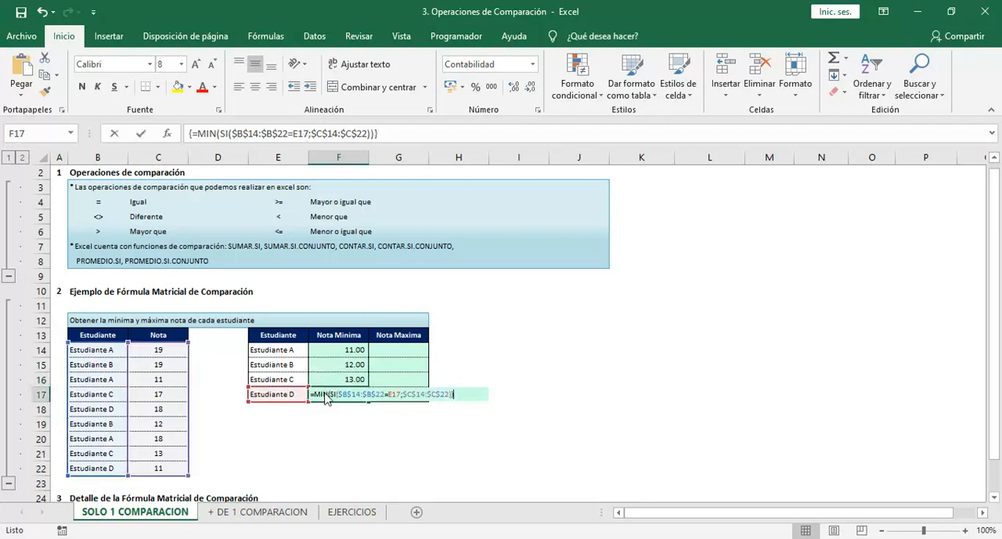
double_click(324, 394)
key("Escape")
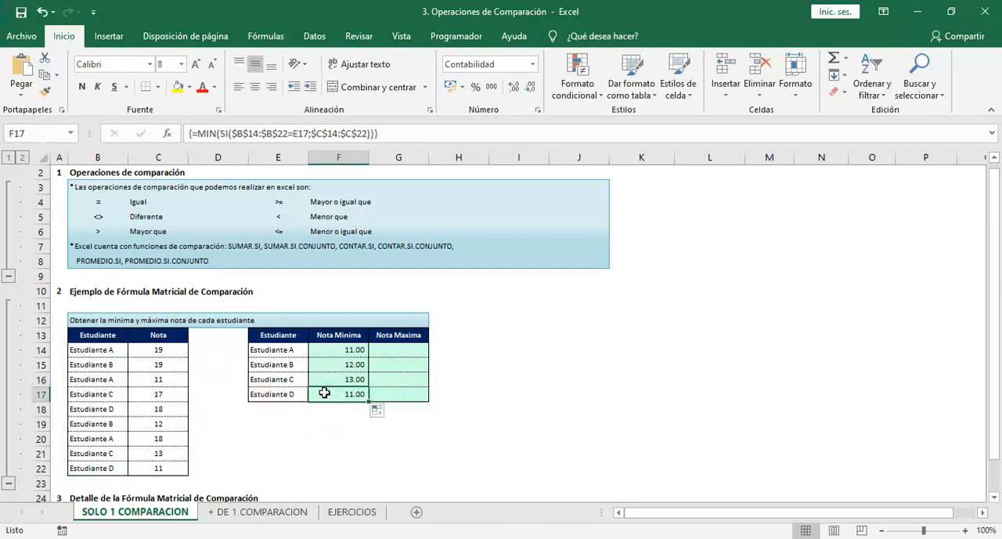
left_click(282, 381)
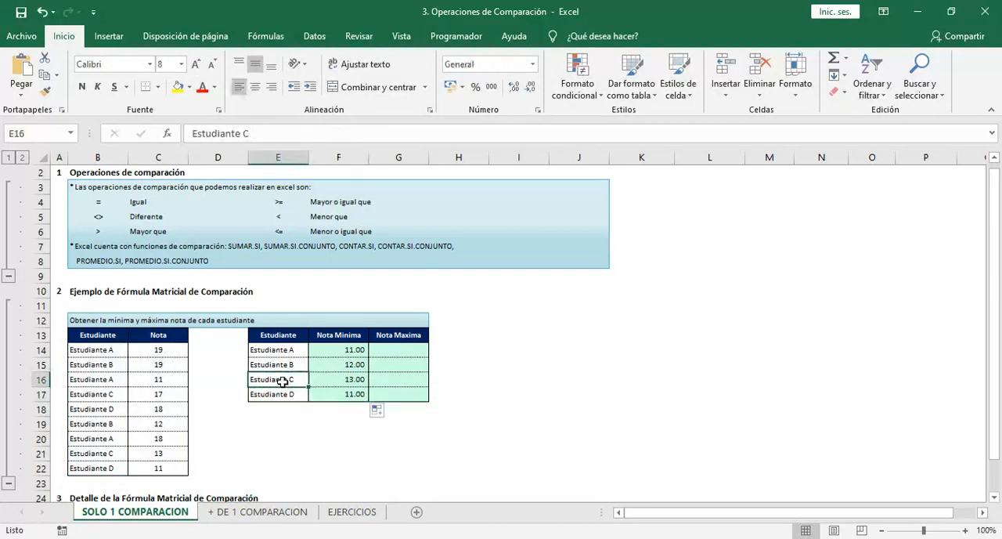
left_click(150, 396)
left_click(146, 456)
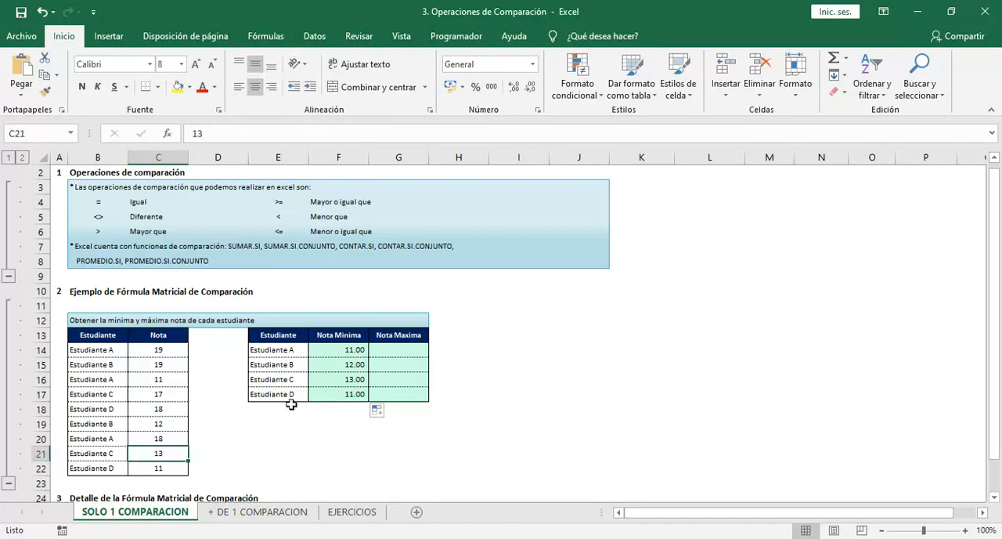
left_click(326, 381)
left_click(162, 408)
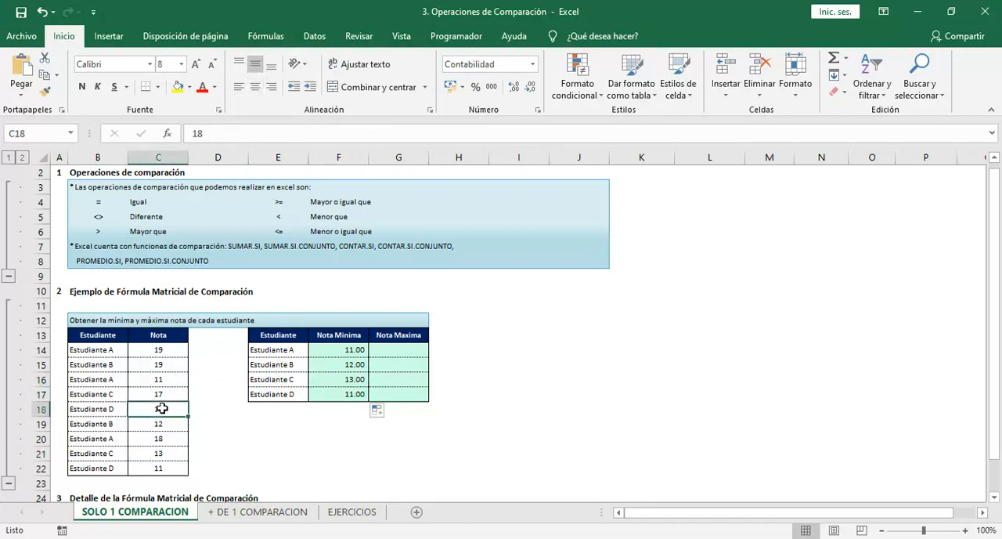
Start a MAX formula in G14 with a nested SI whose logical test is $B$14:$B$22=E14
left_click(385, 349)
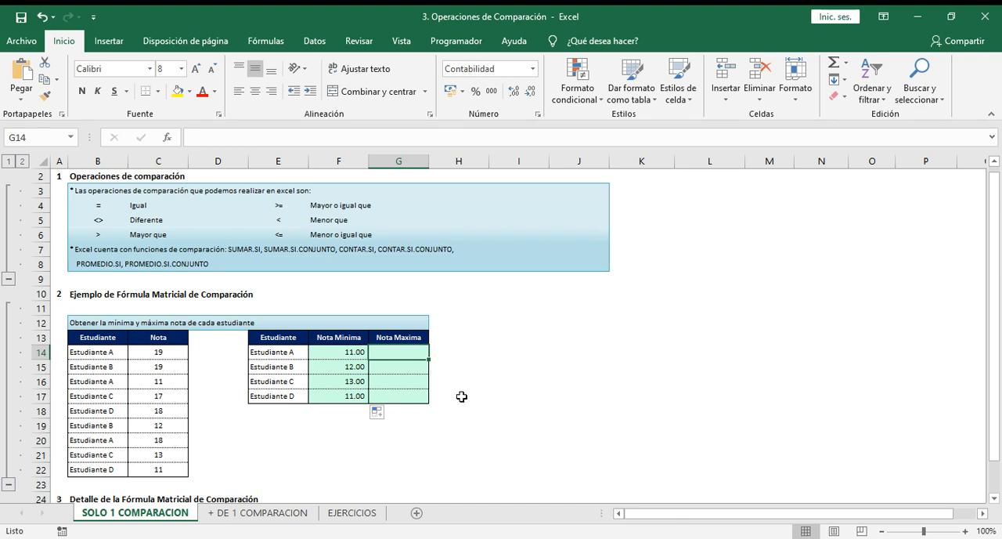
type("=")
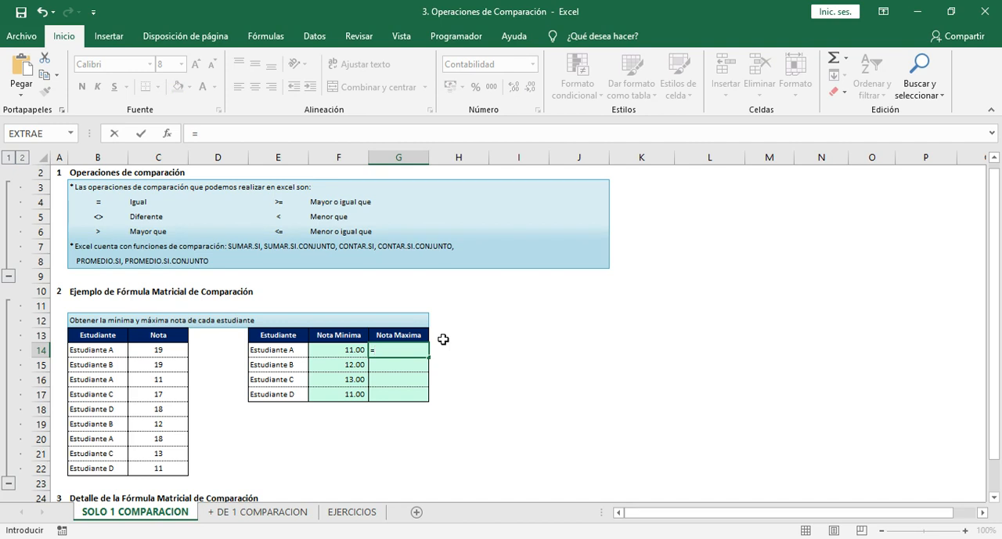
type("MAX(")
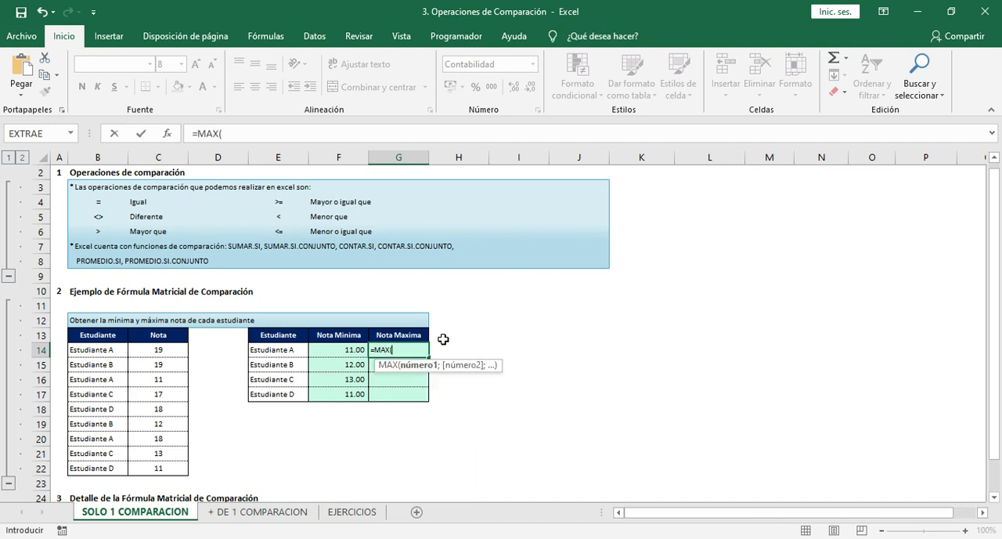
type("SI(")
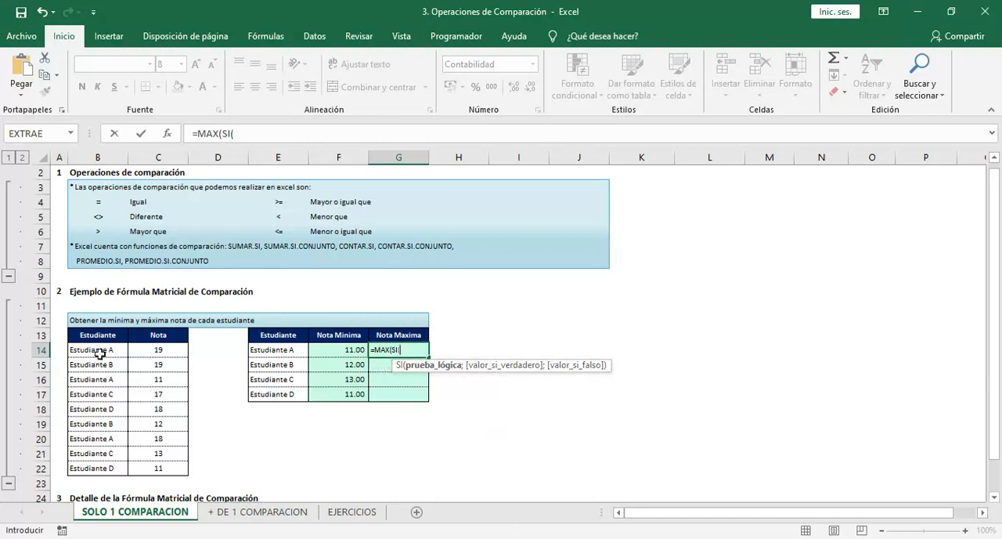
left_click_drag(97, 351, 96, 465)
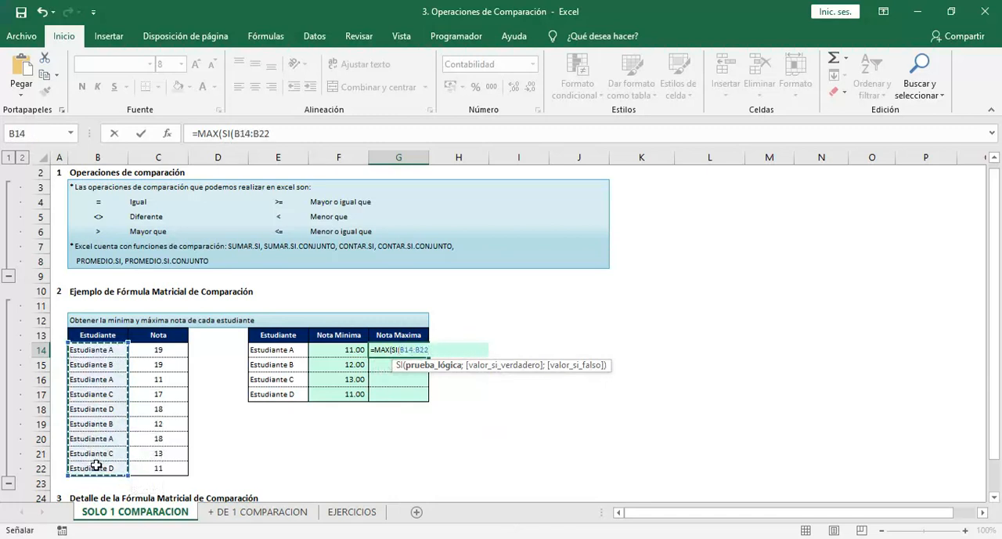
key("F4")
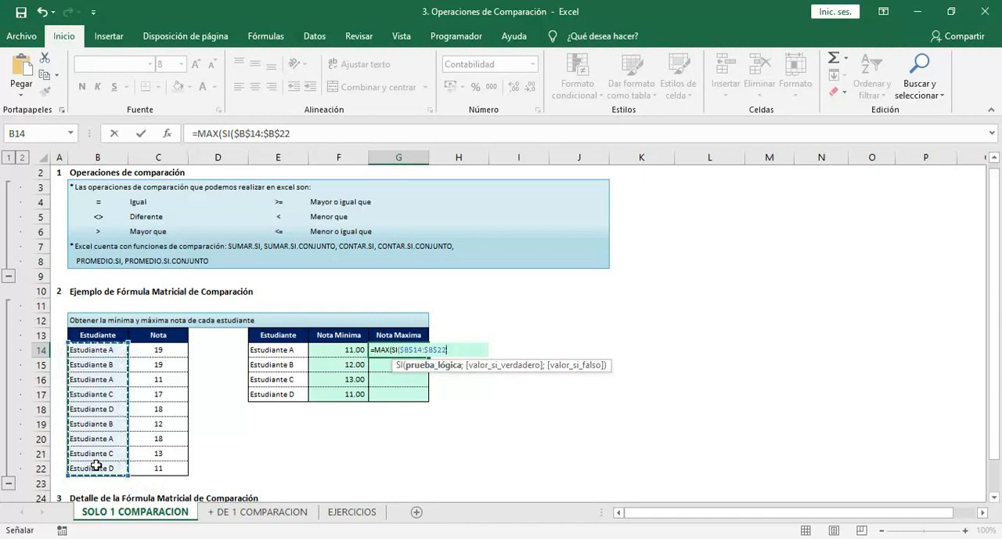
type("=")
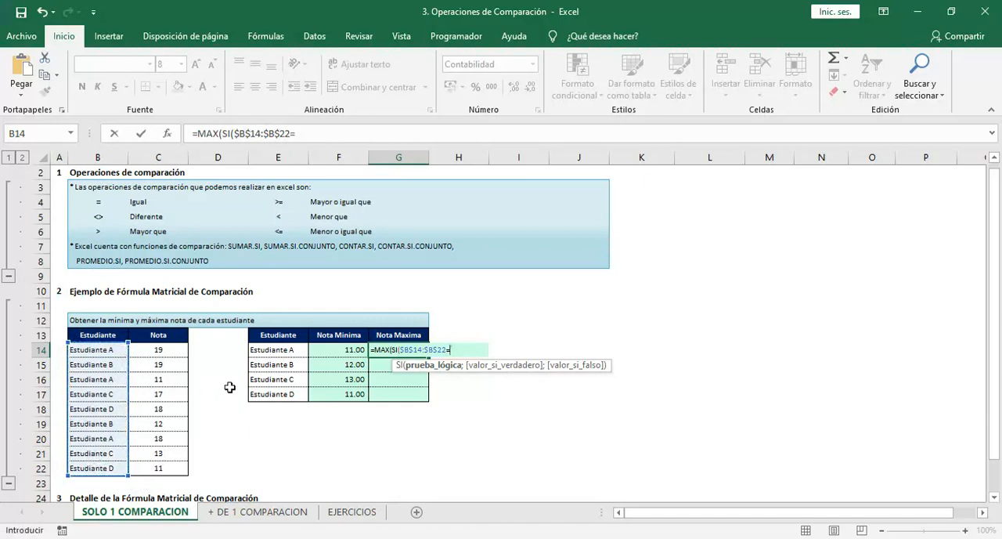
left_click(276, 352)
type(";")
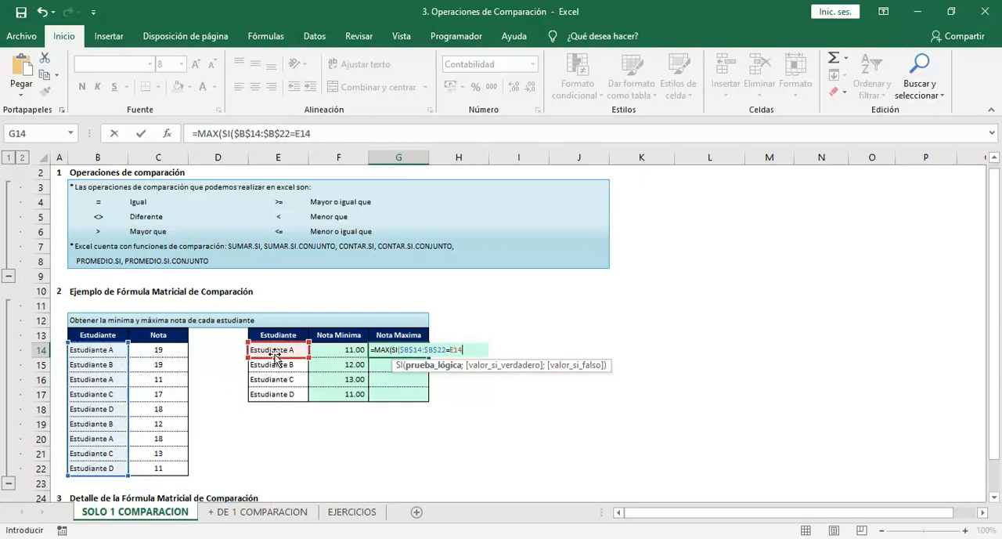
Use $C$14:$C$22 as the SI function's value if true and enter G14 as an array formula
left_click_drag(179, 351, 169, 462)
key("F4")
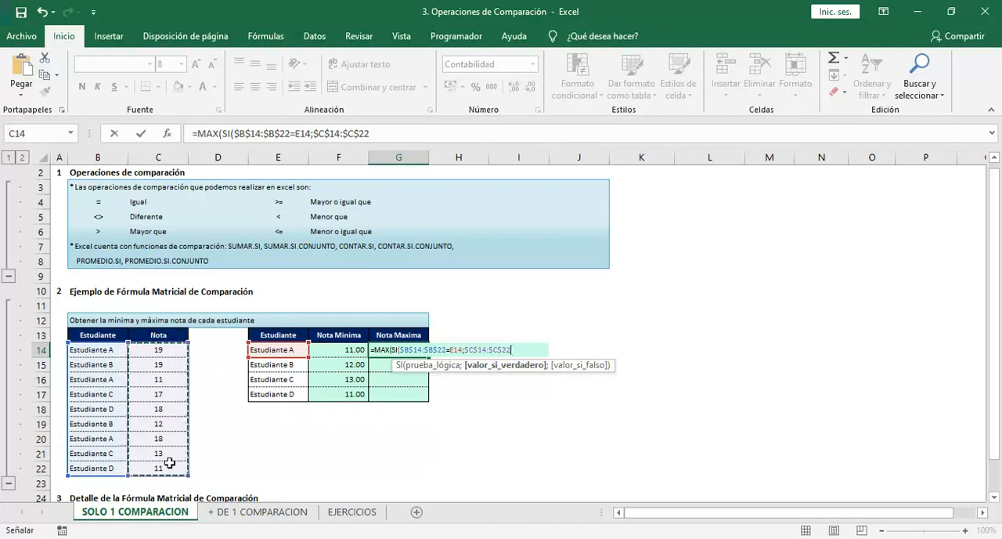
type("))")
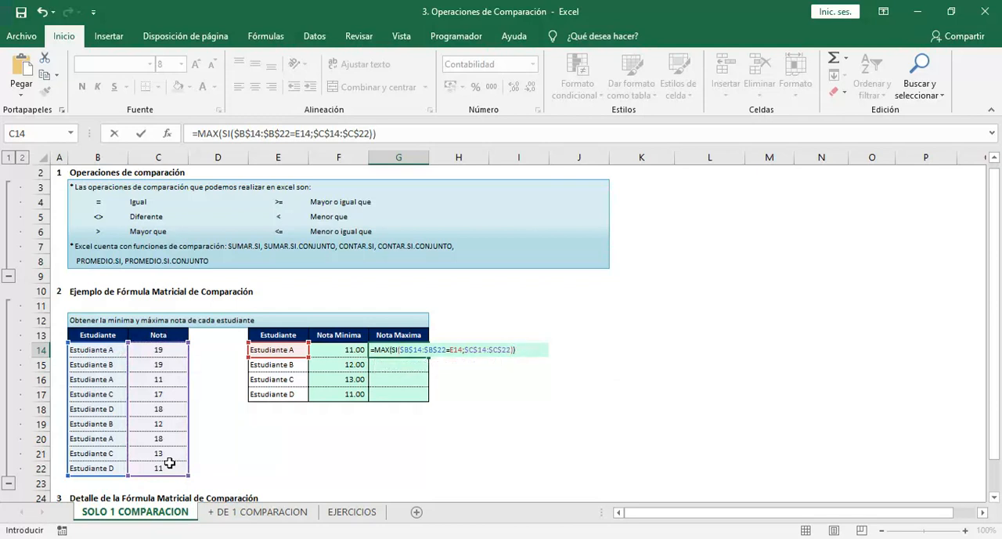
key("ctrl+shift+Return")
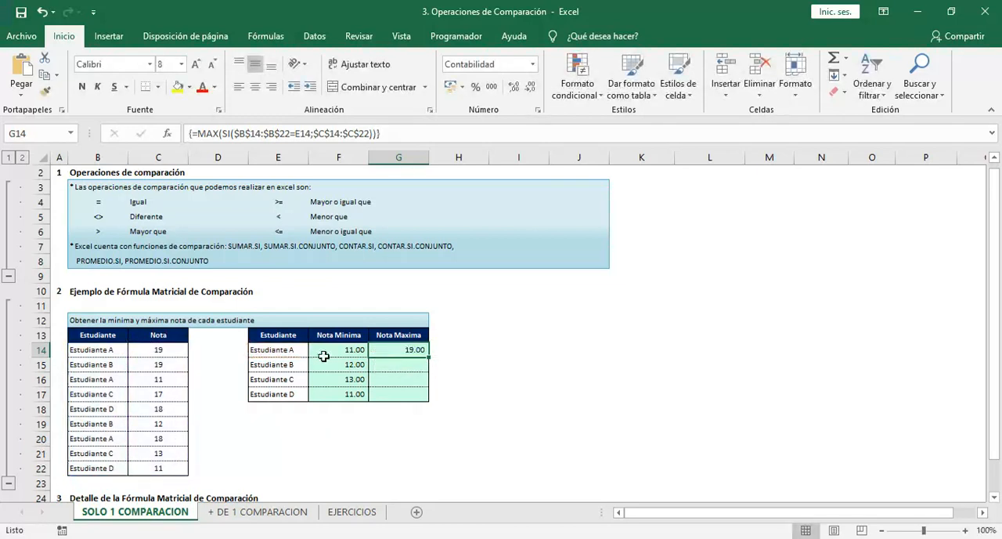
Fill the G14 maximum-grade formula down through G17 without formatting
left_click_drag(428, 357, 430, 399)
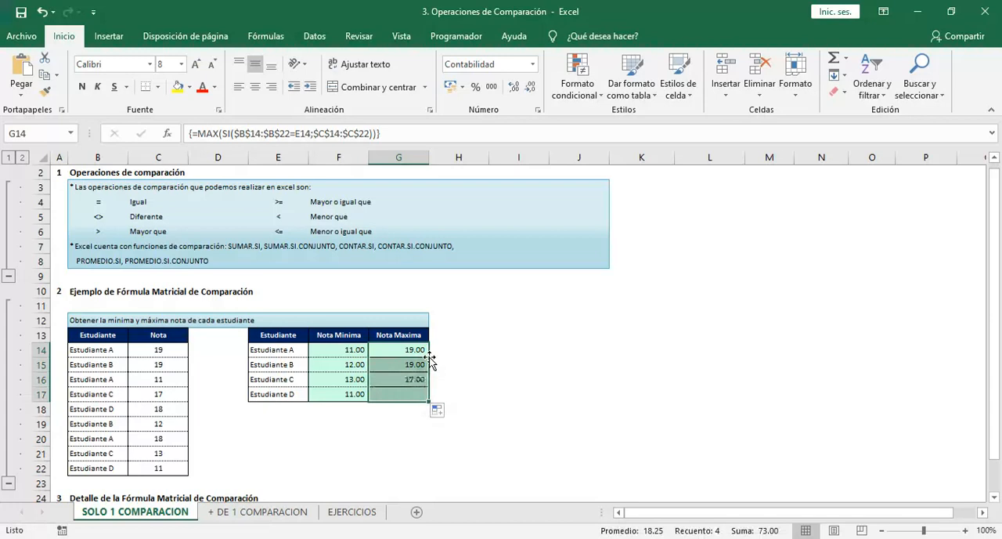
left_click(438, 413)
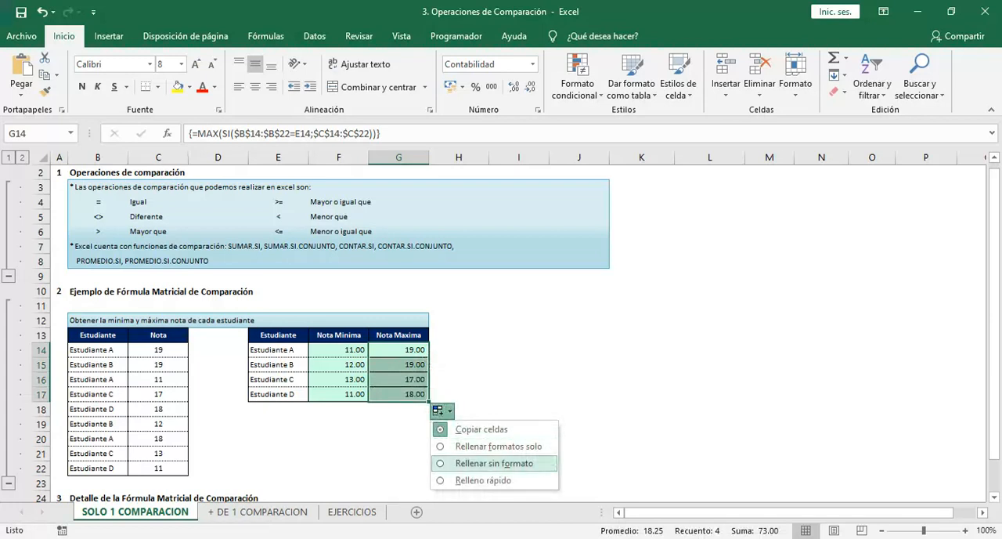
left_click(458, 462)
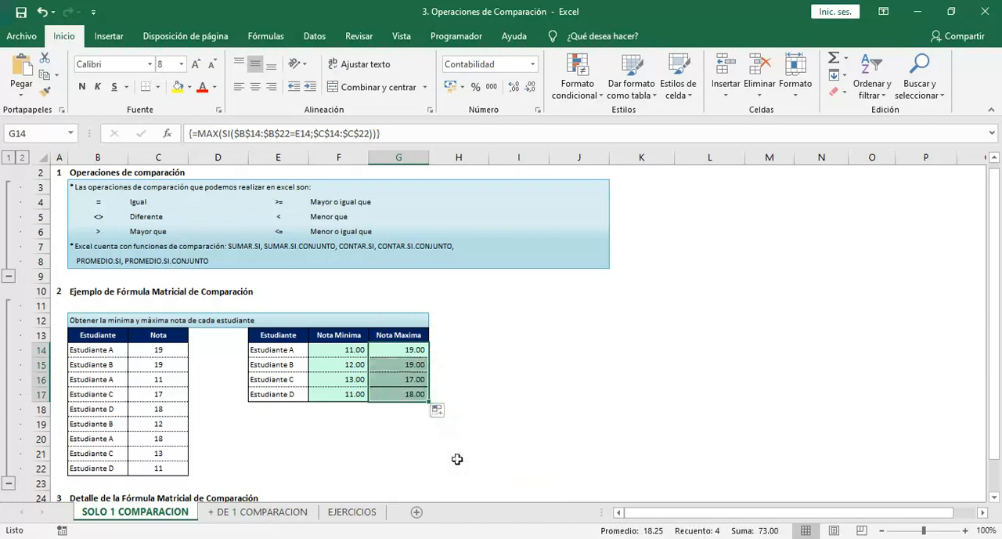
Review the minimum and maximum grades in F14:G17 together with their array formulas
left_click(389, 365)
key("Left")
key("Left")
key("Up")
key("Up")
key("Down")
key("Down")
key("Down")
key("Down")
key("Up")
key("Up")
key("Up")
key("Up")
key("ctrl+Right")
key("ctrl+Left")
key("ctrl+Down")
key("ctrl+Up")
key("ctrl+Right")
key("Left")
key("Down")
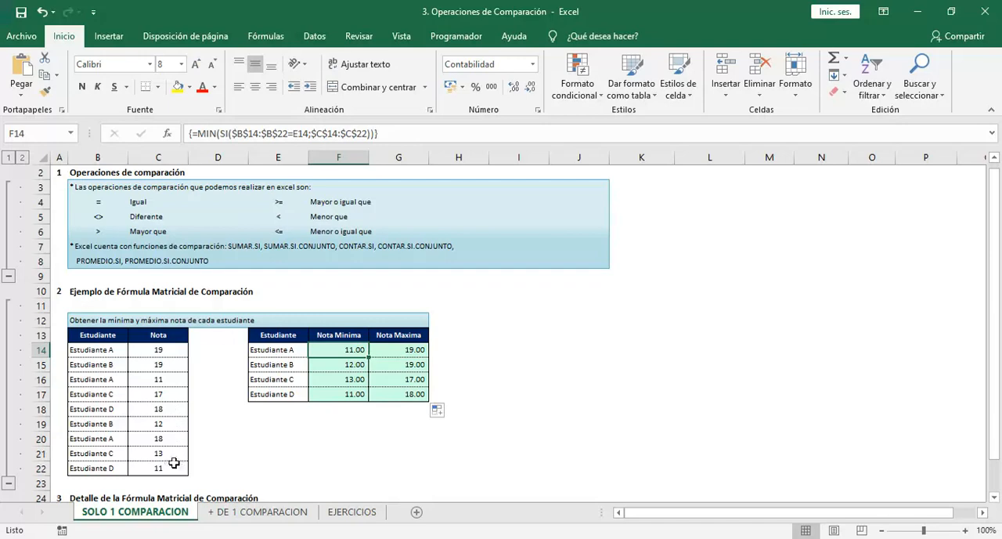
Expand section 3, Detalle de la Fórmula Matricial de Comparación, and read its first three notes
key("Down")
key("Down")
key("Down")
key("Down")
key("Down")
key("Down")
key("Down")
key("Down")
key("Down")
key("Down")
key("Down")
key("Down")
key("Down")
key("Down")
key("Down")
key("Down")
key("Down")
key("Home")
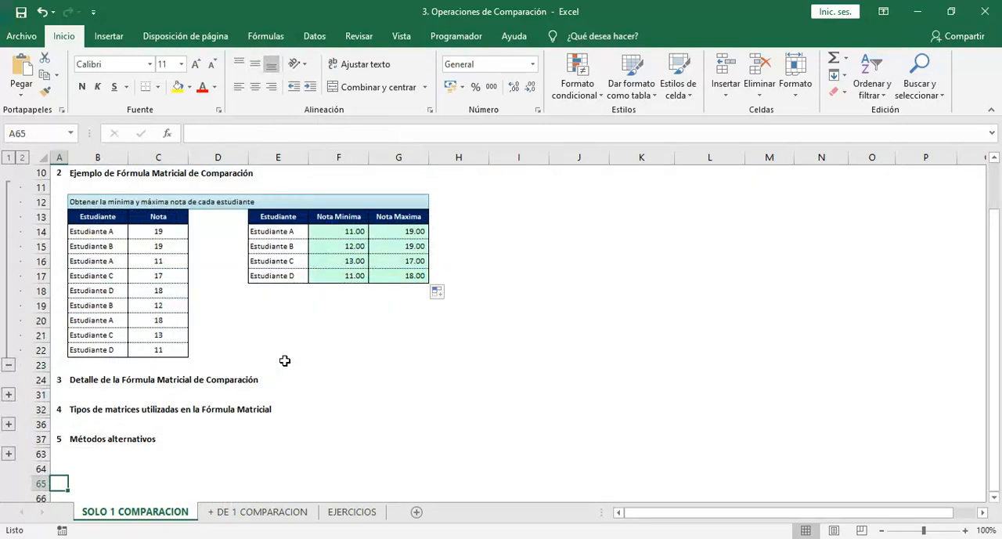
key("Up")
key("Up")
key("Up")
key("Up")
key("Up")
key("Up")
key("Up")
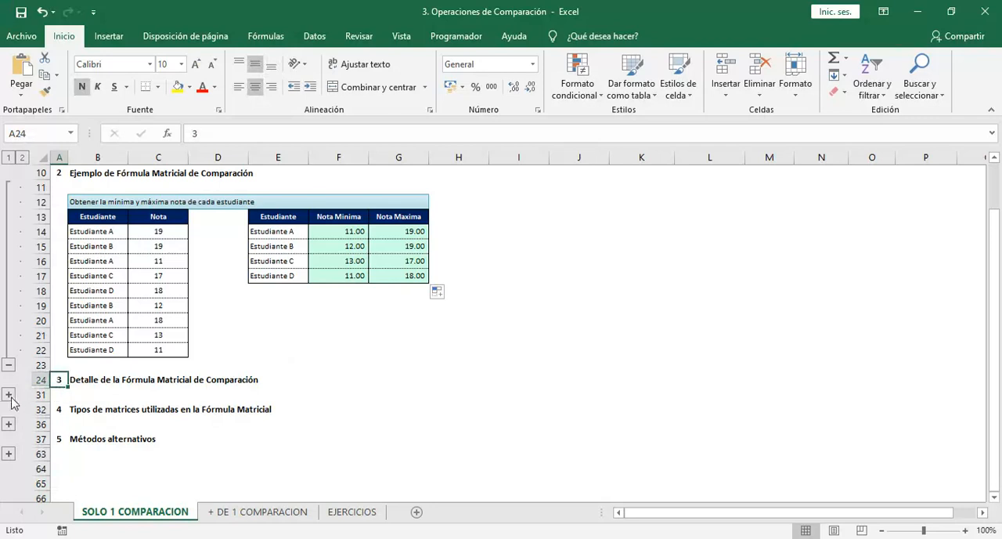
left_click(9, 394)
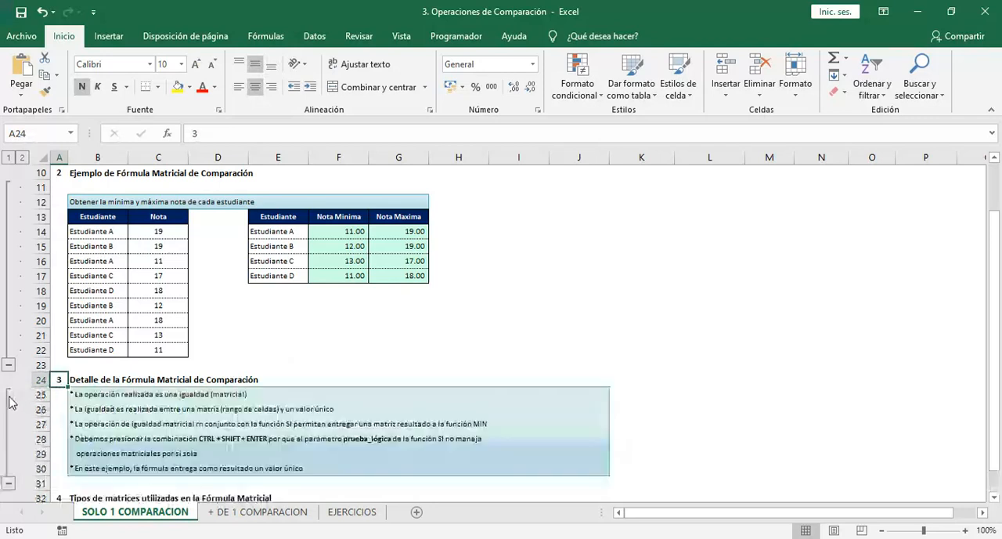
left_click(78, 395)
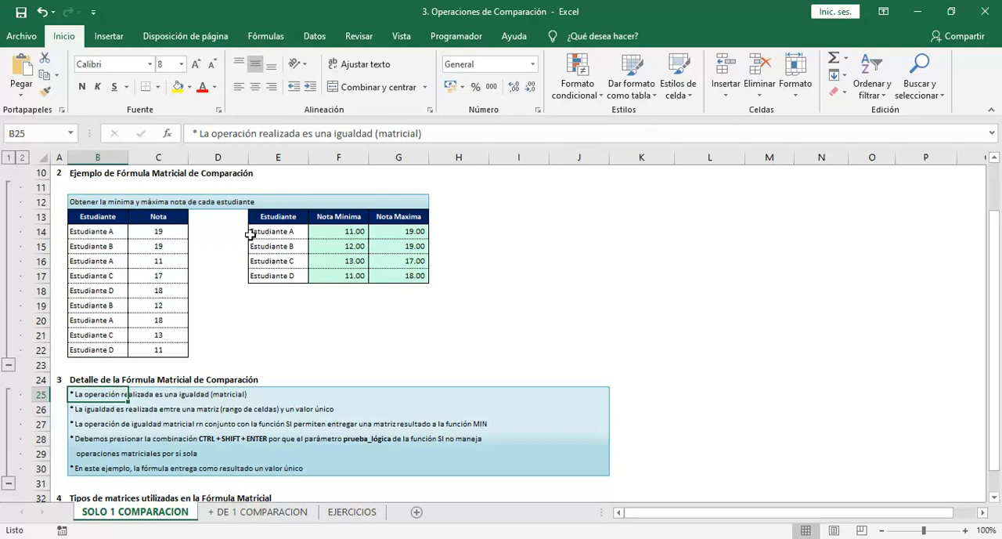
key("Down")
key("Down")
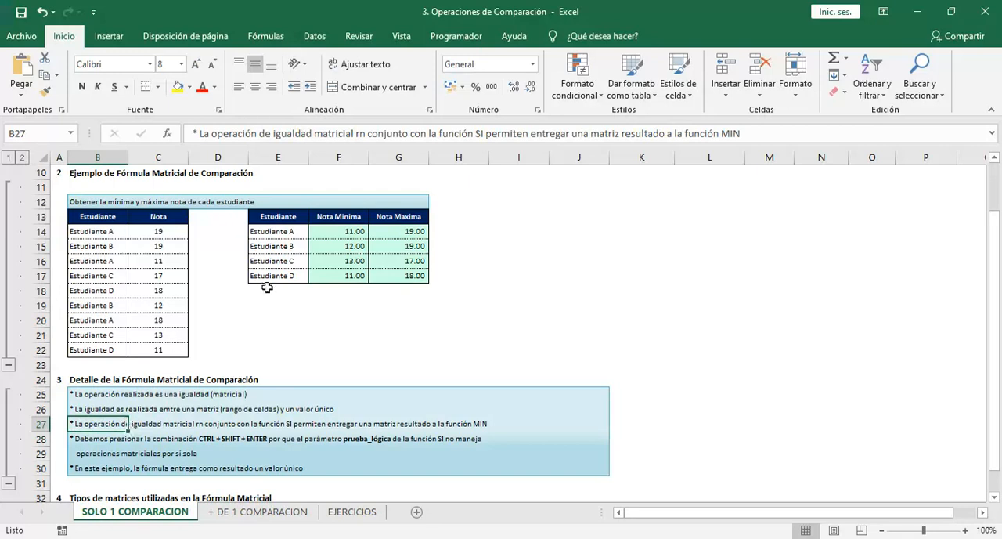
Evaluate the SI part of the MIN formula in F16 to inspect its result array, and leave the formula unchanged
left_click(347, 232)
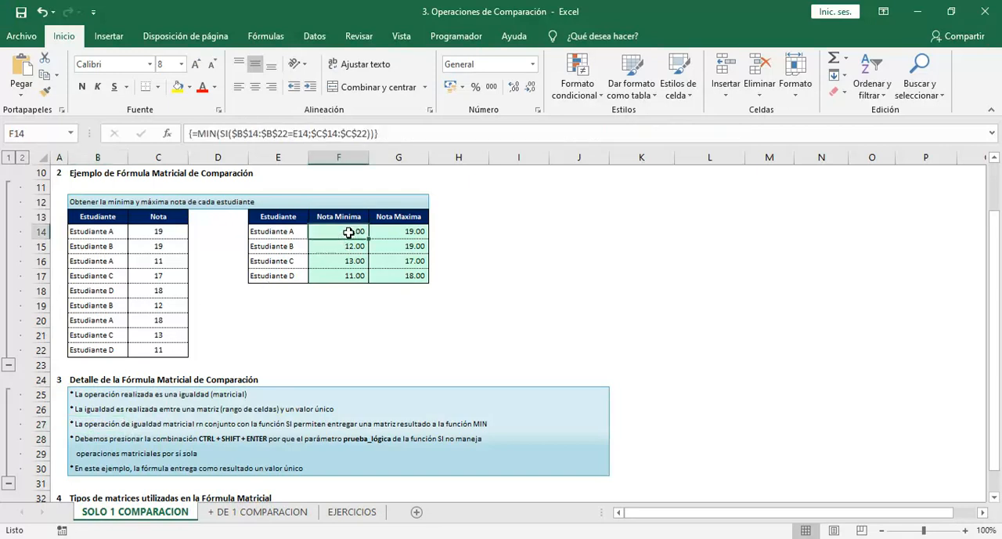
left_click(325, 260)
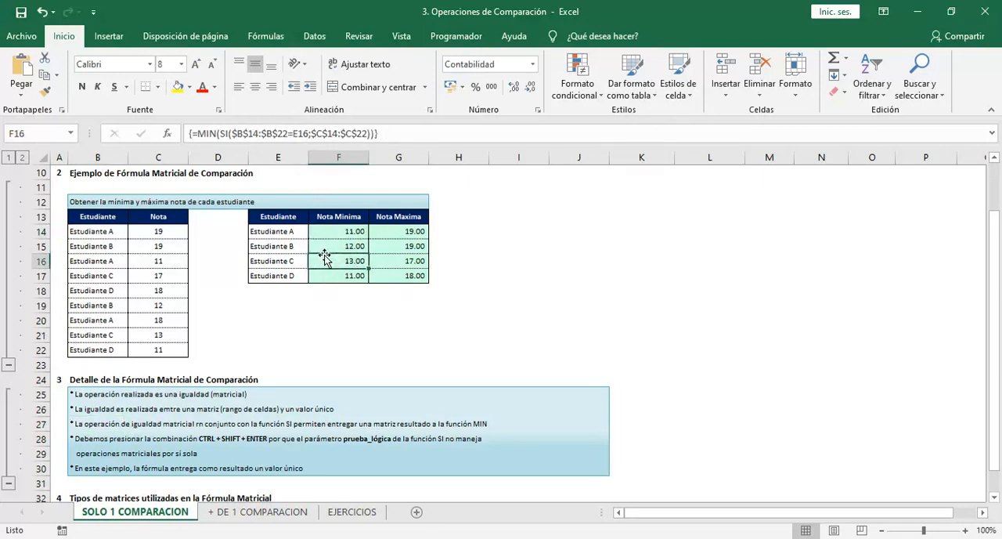
key("F2")
left_click_drag(332, 263, 453, 262)
key("F9")
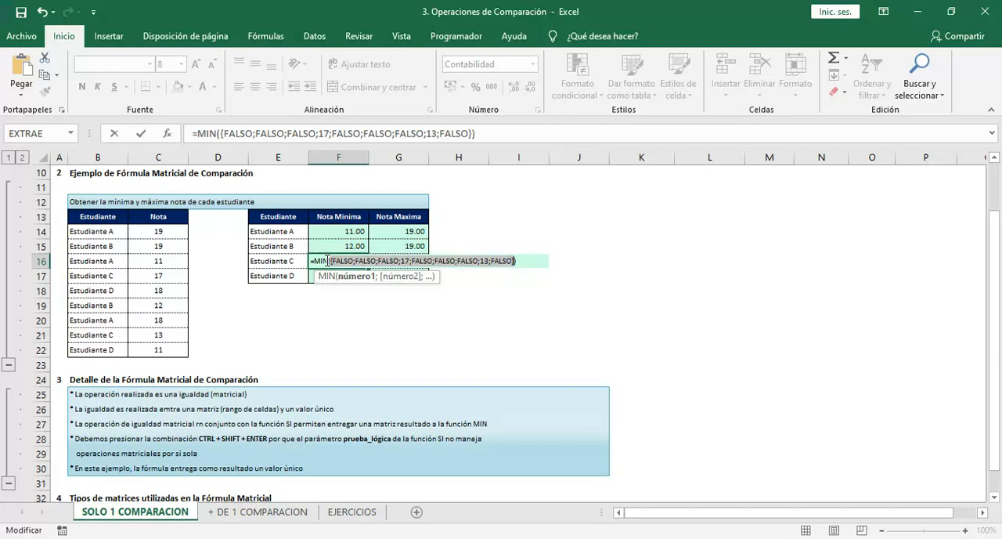
key("Escape")
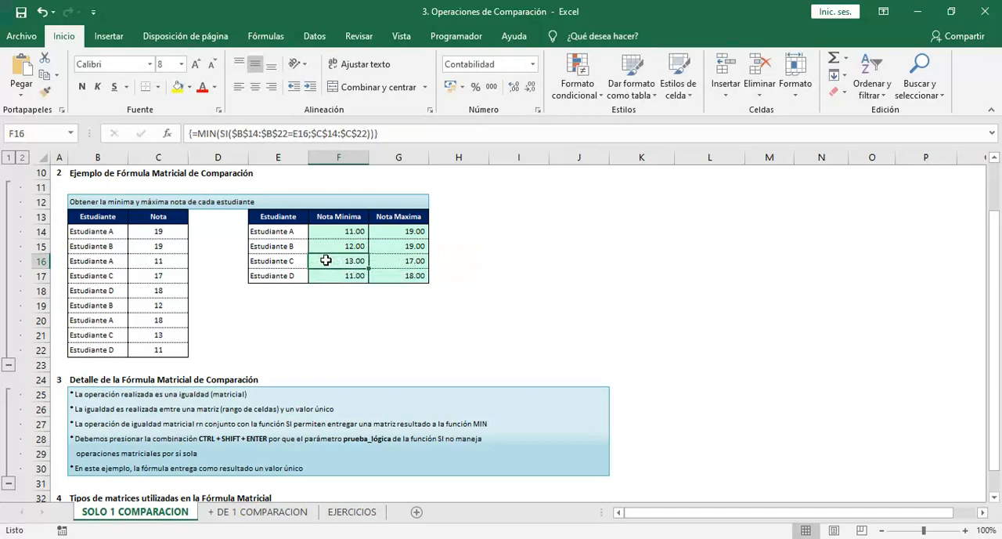
left_click(342, 295)
type("=")
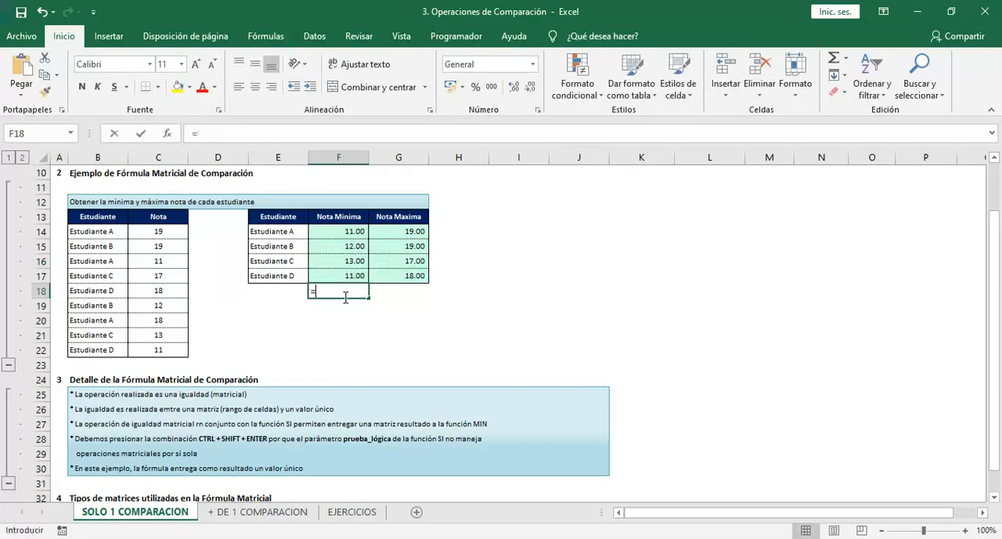
type("MIN(")
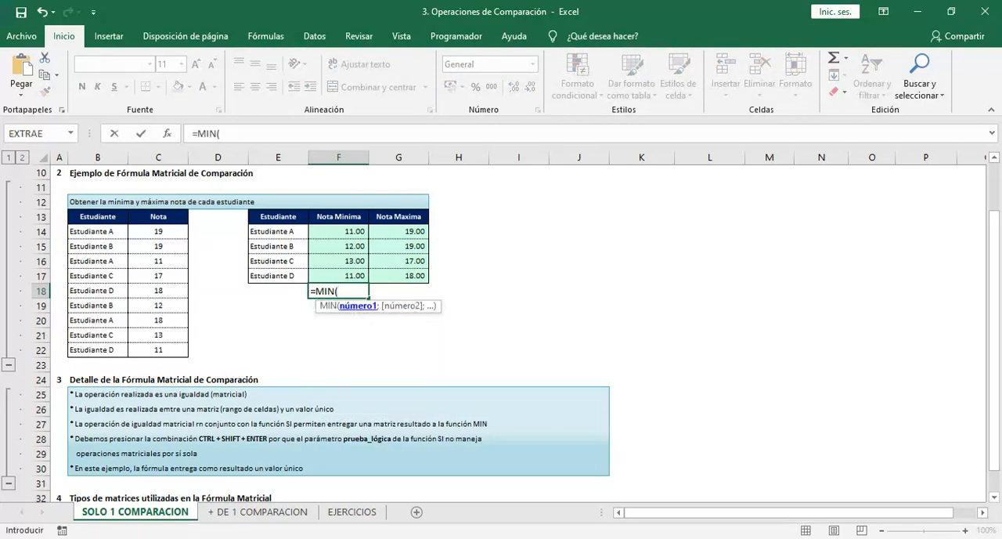
key("BackSpace")
key("BackSpace")
key("BackSpace")
key("BackSpace")
key("Escape")
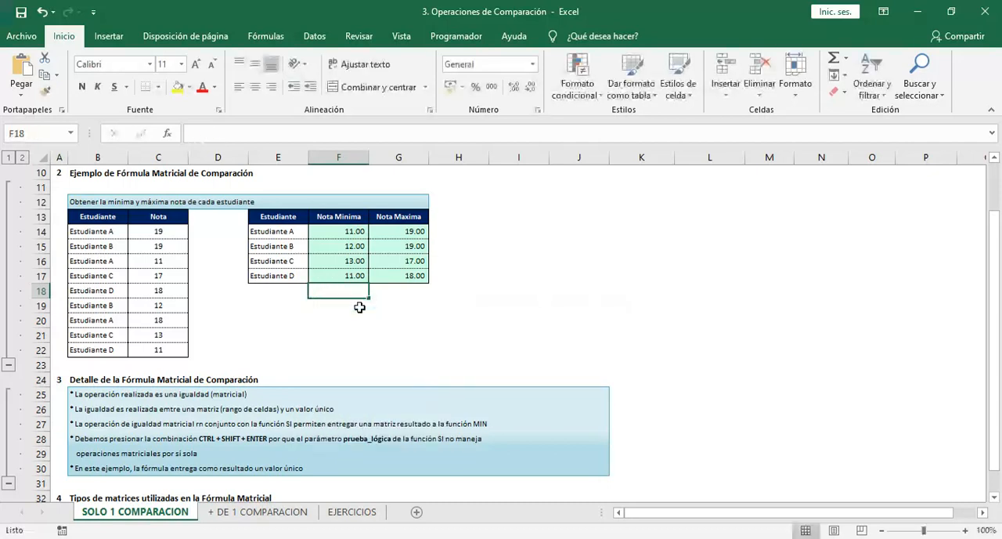
Read the note in B30 about the single-value result and check it against the array formula in F14
left_click(360, 307)
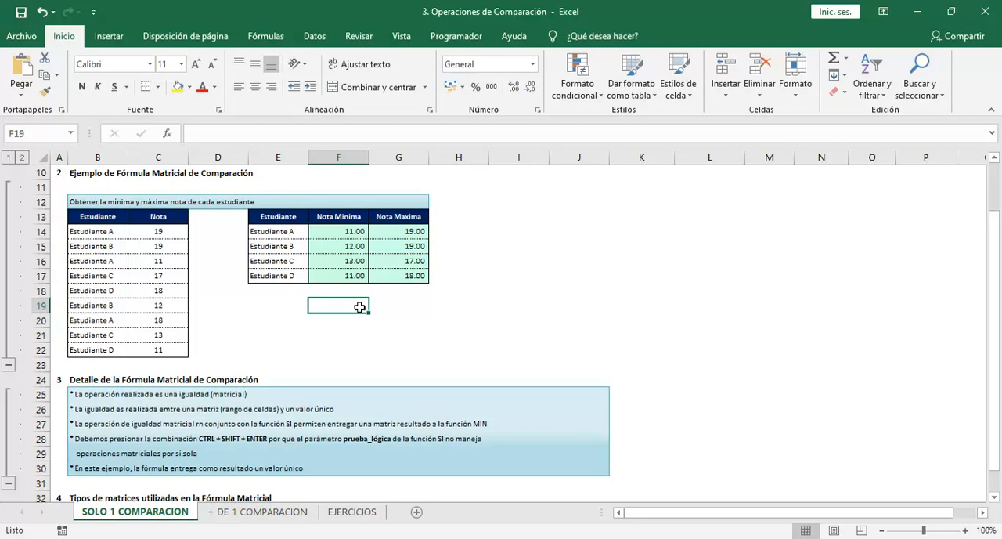
key("Up")
key("Up")
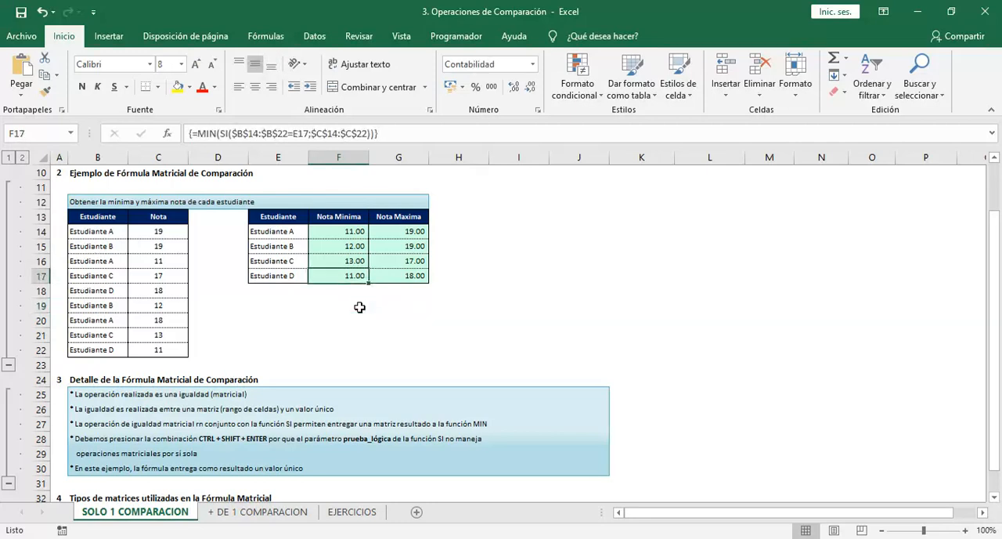
left_click(78, 468)
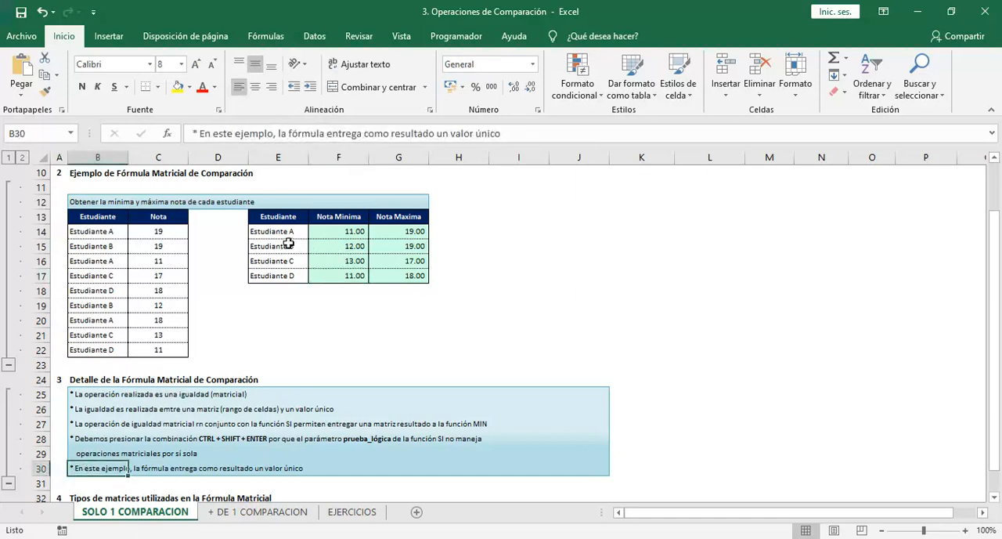
left_click(331, 233)
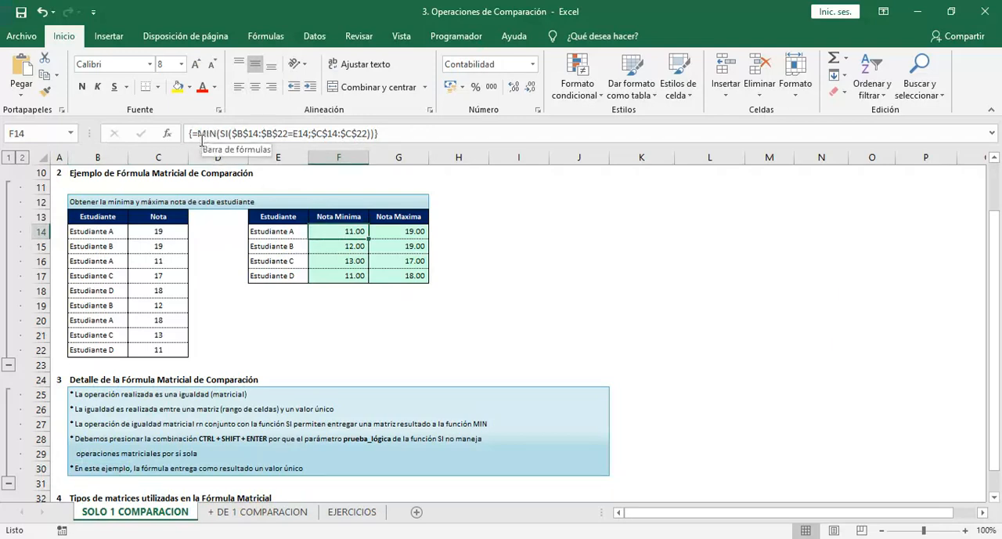
key("Left")
key("Left")
key("Left")
key("Left")
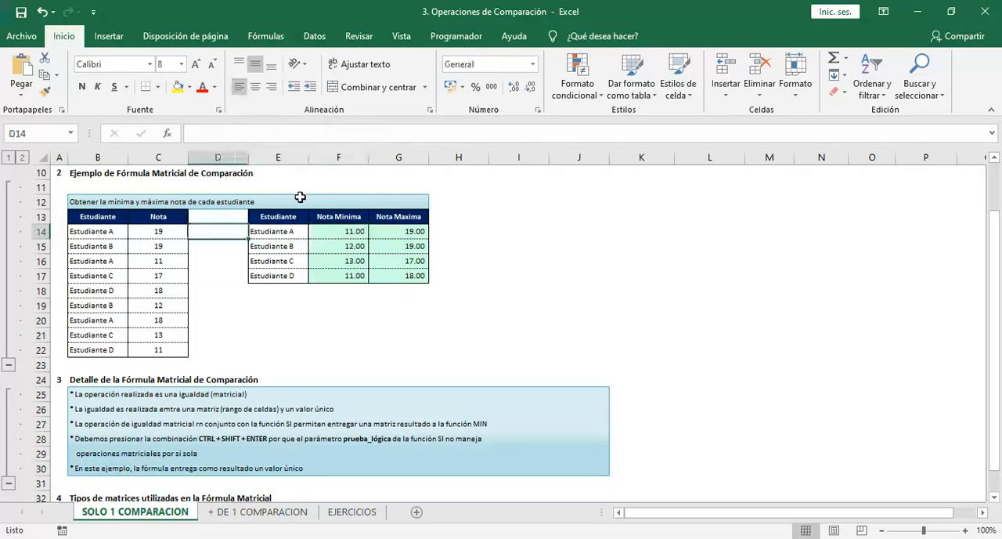
key("Right")
key("Right")
key("Right")
key("Right")
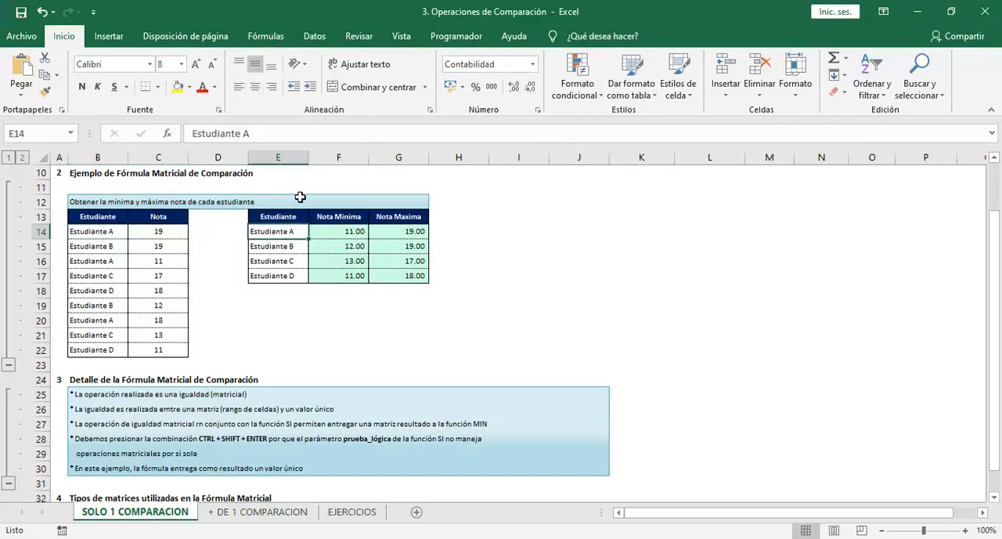
Expand section 4, Tipos de matrices utilizadas en la Fórmula Matricial
key("Left")
key("Left")
key("Left")
key("Left")
key("Down")
key("Down")
key("Down")
key("Down")
key("Down")
key("Down")
key("Down")
key("Down")
key("Down")
key("Down")
key("Down")
key("Down")
key("Down")
key("Down")
key("Down")
key("Down")
key("Down")
key("Down")
key("Down")
key("Down")
key("Down")
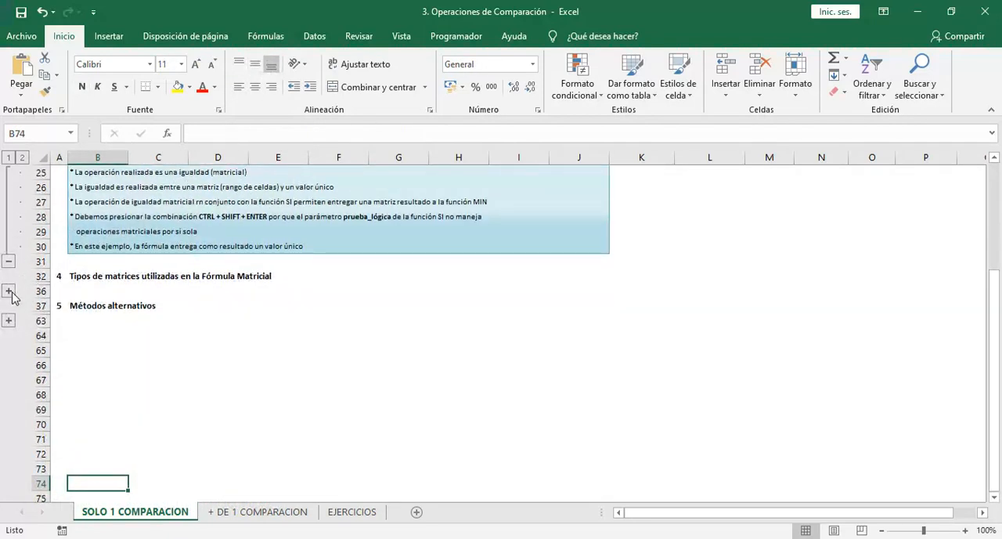
left_click(10, 291)
left_click(153, 246)
left_click(123, 245)
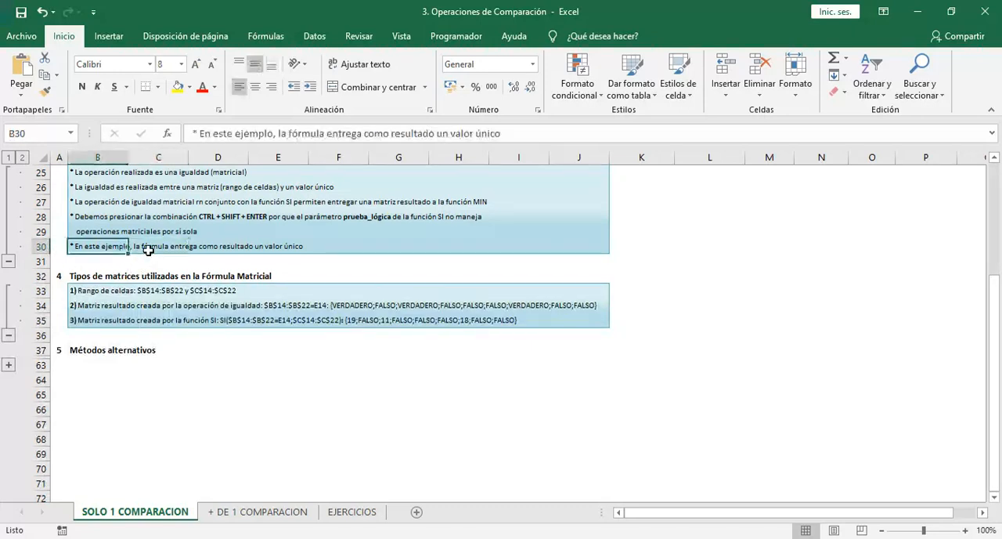
Read the first matrix type in B33 and highlight its cell ranges, B14:B22 and C14:C22
key("Down")
key("Down")
key("Down")
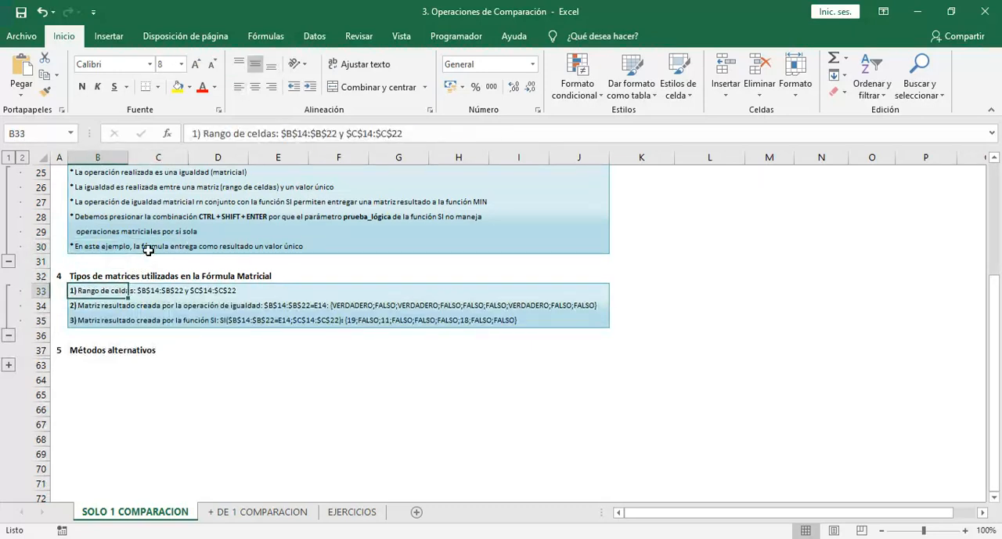
key("F2")
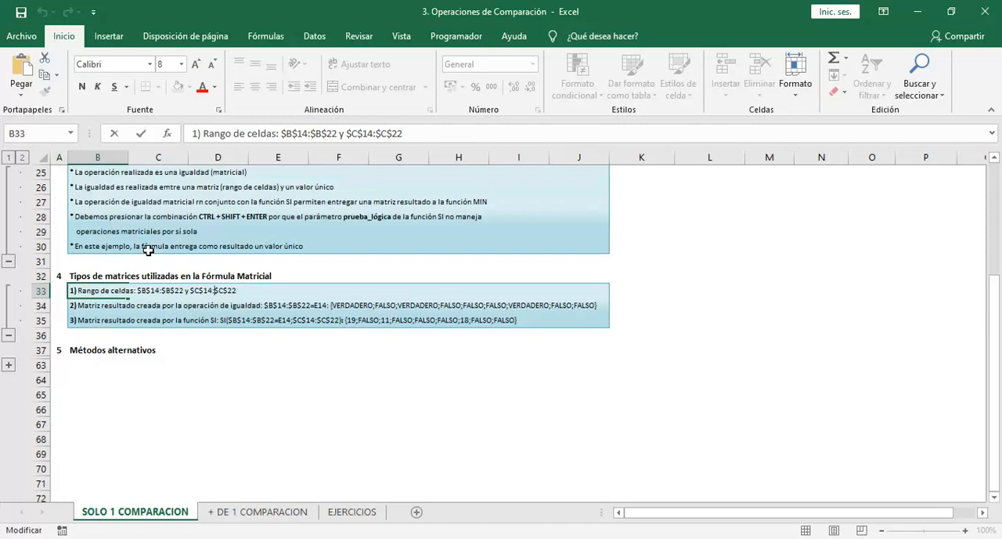
key("Escape")
key("ctrl+Up")
key("ctrl+Up")
key("ctrl+Up")
key("ctrl+Up")
key("ctrl+Up")
key("ctrl+Up")
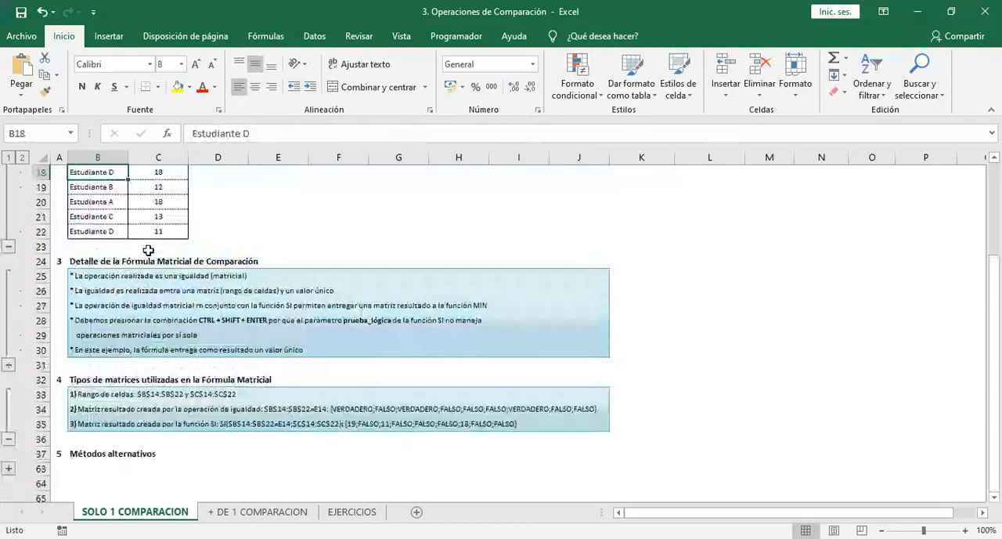
key("Down")
key("Down")
key("Down")
key("Down")
key("ctrl+shift+Down")
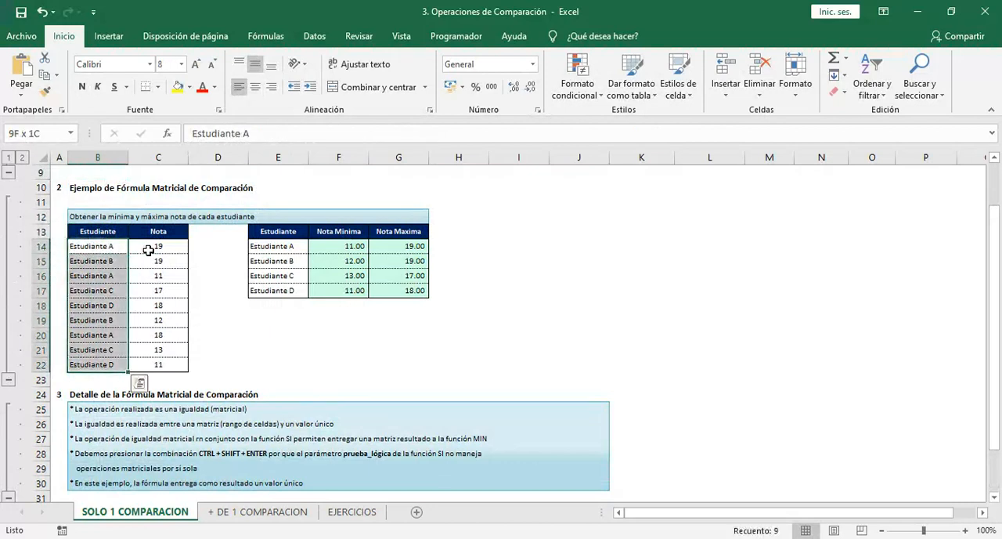
key("Right")
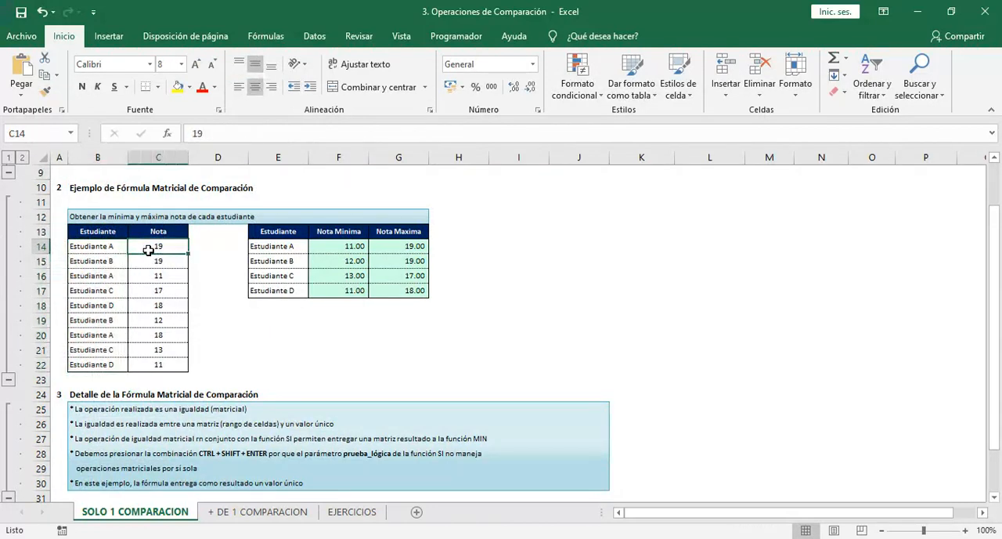
key("ctrl+shift+Down")
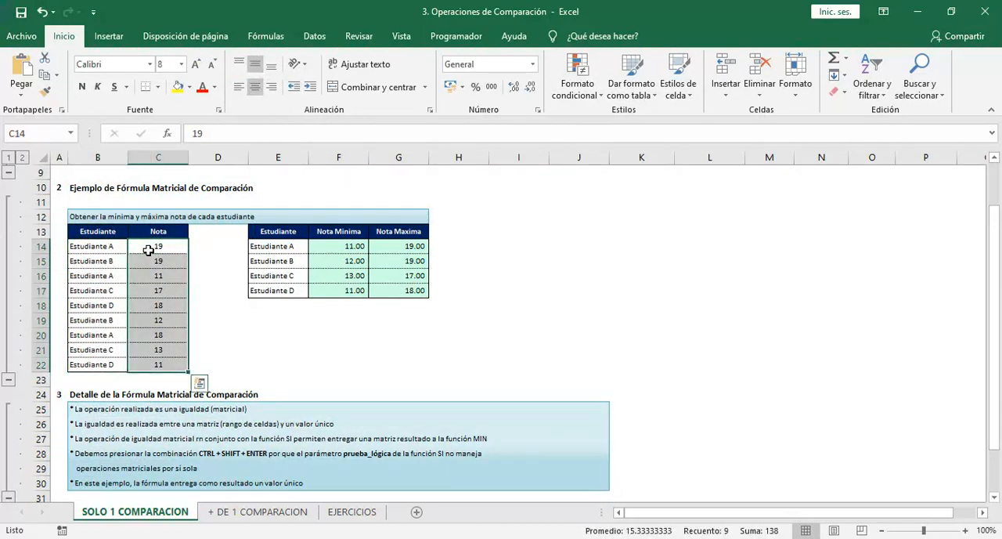
Read the second matrix type in B34 and locate the compared range B14:B22 and the value in E14
key("Left")
key("Down")
key("Down")
key("Down")
key("Down")
key("Down")
key("Down")
key("Down")
key("Down")
key("Down")
key("Down")
key("Down")
key("Down")
key("Down")
key("Down")
key("Down")
key("Down")
key("Down")
key("Down")
key("Down")
key("Down")
key("Down")
key("Down")
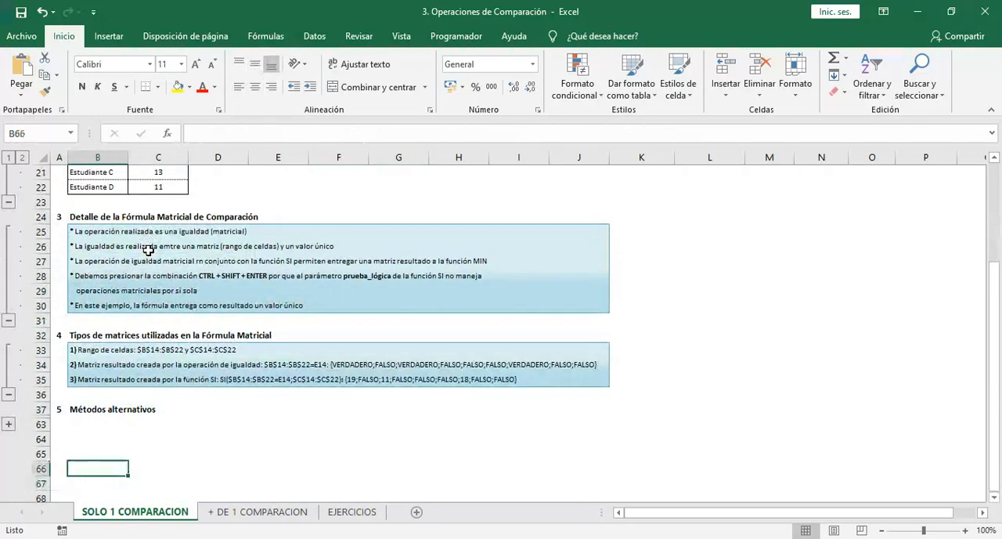
key("Up")
key("Up")
key("Up")
key("Up")
key("Up")
key("Up")
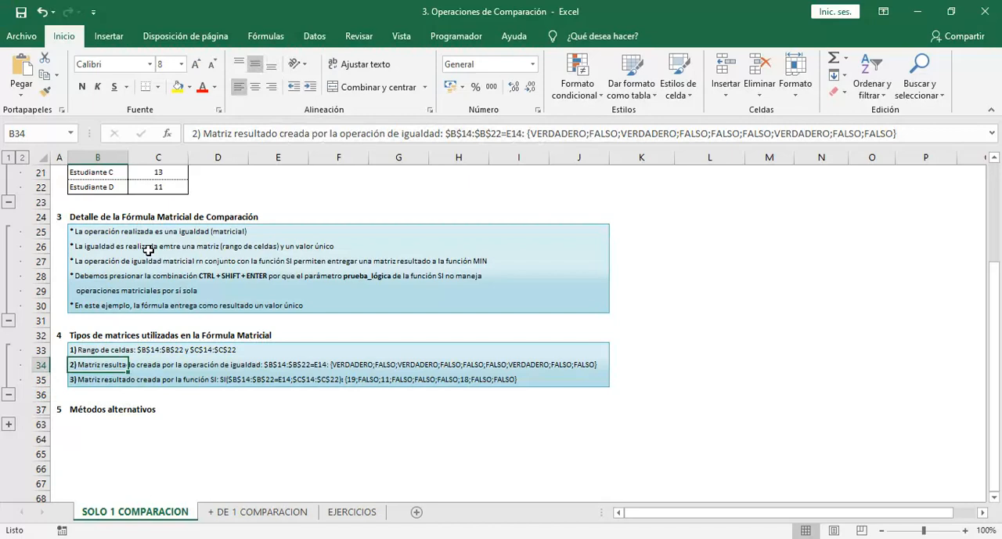
key("Up")
key("Up")
key("Up")
key("Up")
key("Up")
key("Up")
key("Up")
key("Up")
key("Up")
key("Up")
key("Up")
key("Up")
key("Up")
key("Up")
key("Up")
key("Up")
key("Up")
key("Up")
key("Up")
key("Up")
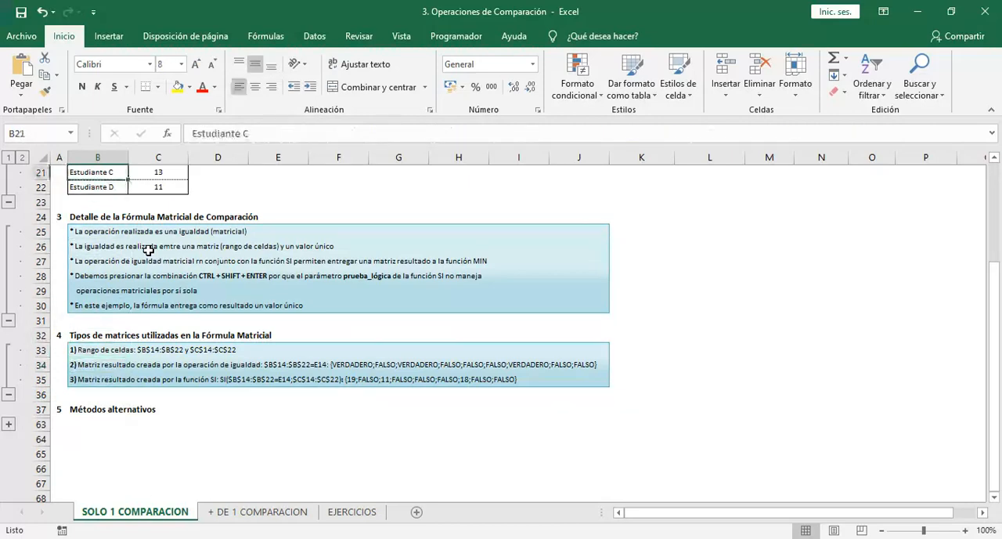
key("ctrl+shift+Down")
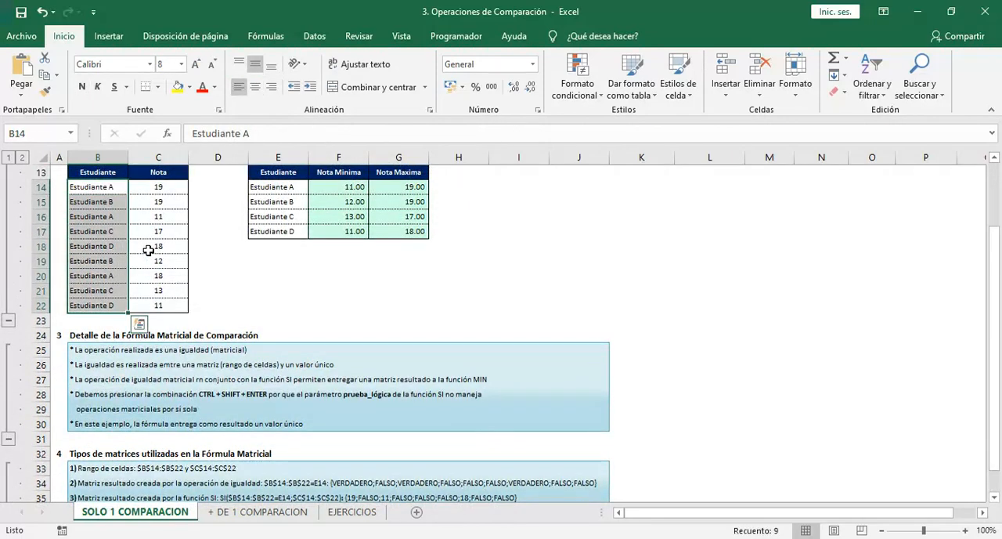
left_click(285, 188)
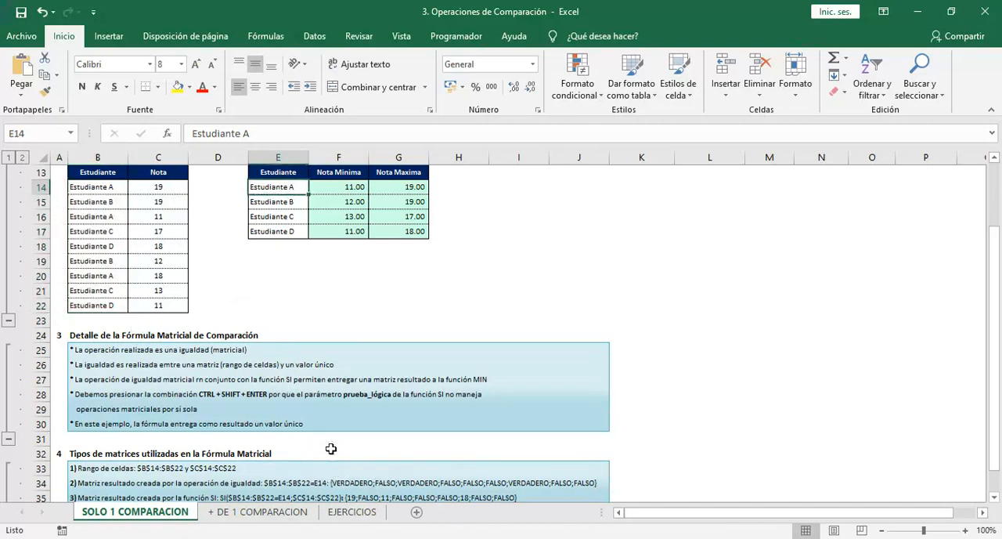
Go to the third matrix type in B35 and read the matrix created by the SI function
key("Down")
key("Down")
key("Down")
key("Down")
key("Down")
key("Down")
key("Down")
key("Down")
key("Down")
key("Down")
key("Down")
key("Down")
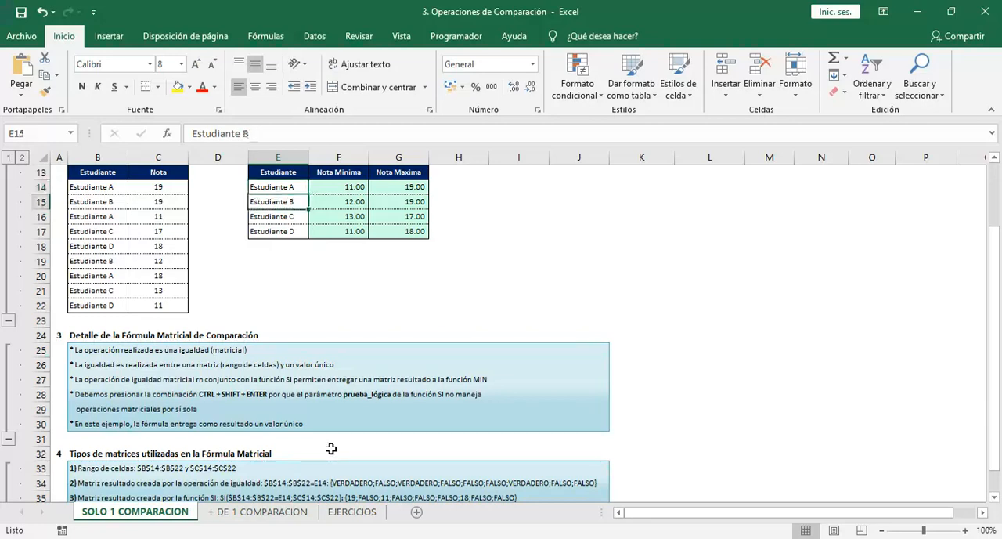
key("Down")
key("Down")
key("Down")
key("Down")
key("Down")
key("Down")
key("Down")
key("Down")
key("Down")
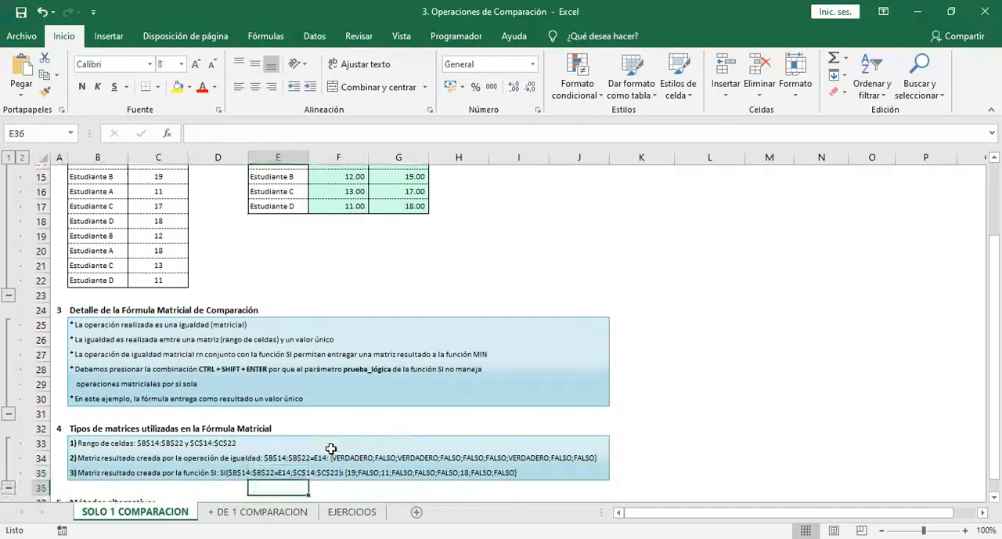
key("Left")
key("Left")
key("Left")
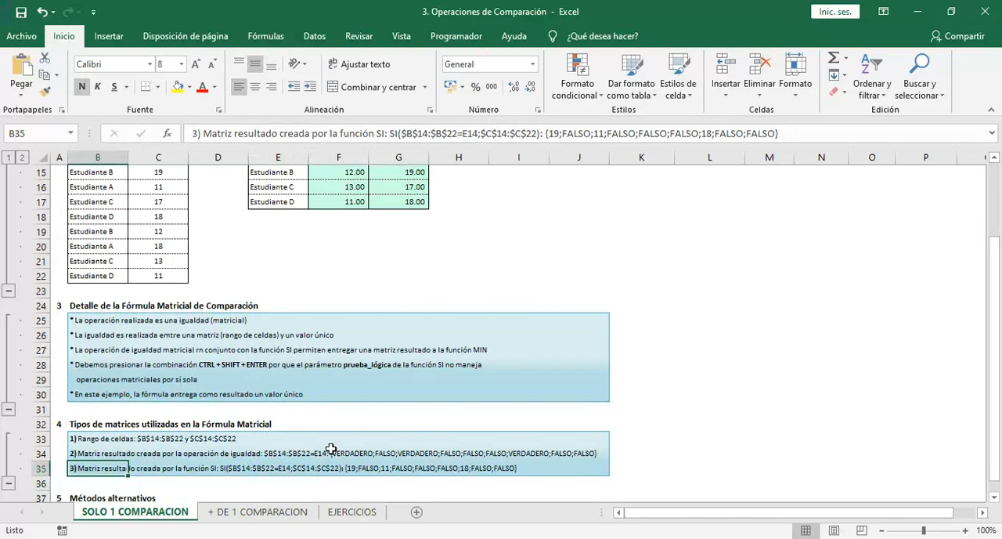
Compare the SI result matrix with the grades in C14:C22, ending back on the third matrix type in B35
left_click(174, 245)
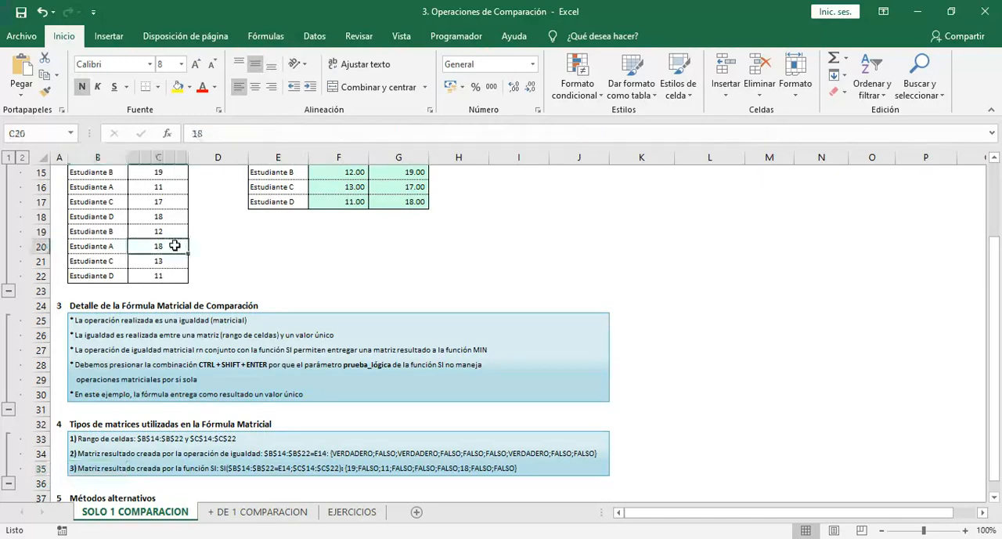
key("ctrl+Up")
key("Down")
key("ctrl+shift+Down")
key("Left")
key("Right")
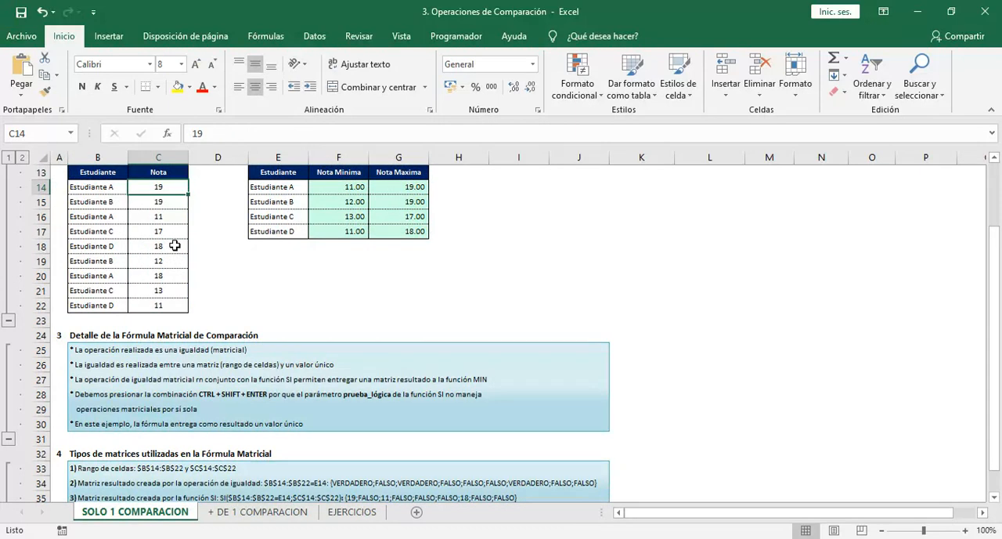
key("Down")
key("Down")
key("Down")
key("Down")
key("Down")
key("Down")
key("Down")
key("Down")
key("Down")
key("Down")
key("Down")
key("Down")
key("Down")
key("Down")
key("Down")
key("Down")
key("Down")
key("Down")
key("Down")
key("Down")
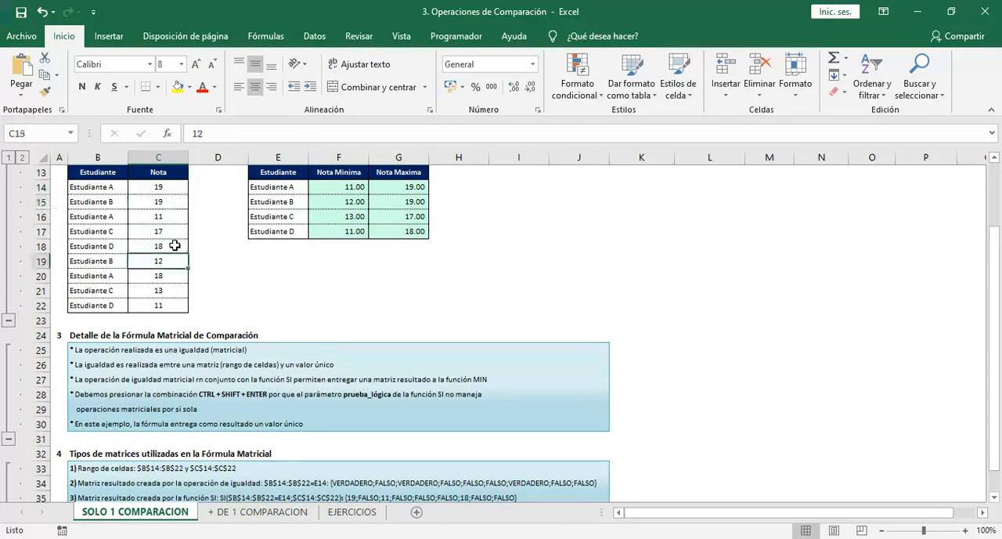
key("Up")
key("Up")
key("Up")
key("Left")
key("Left")
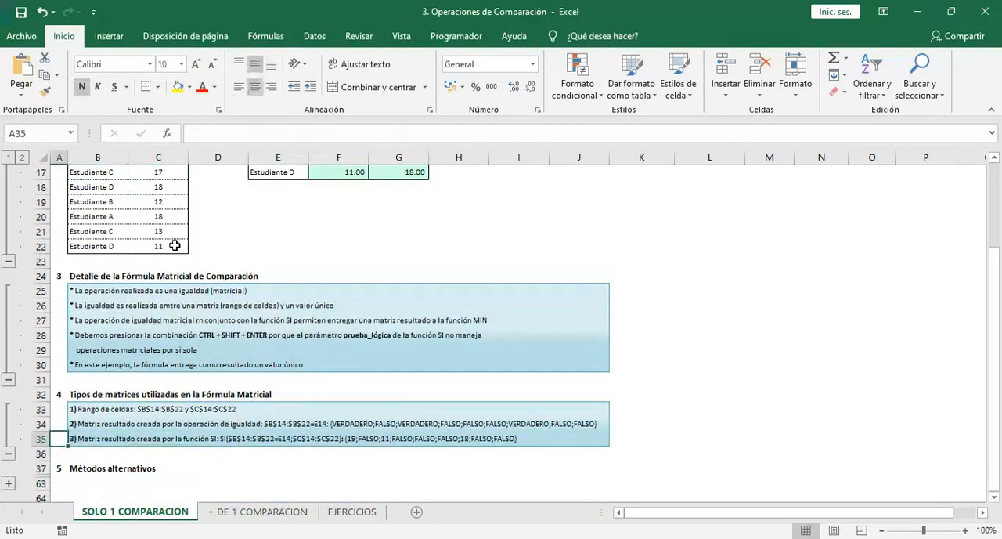
key("Right")
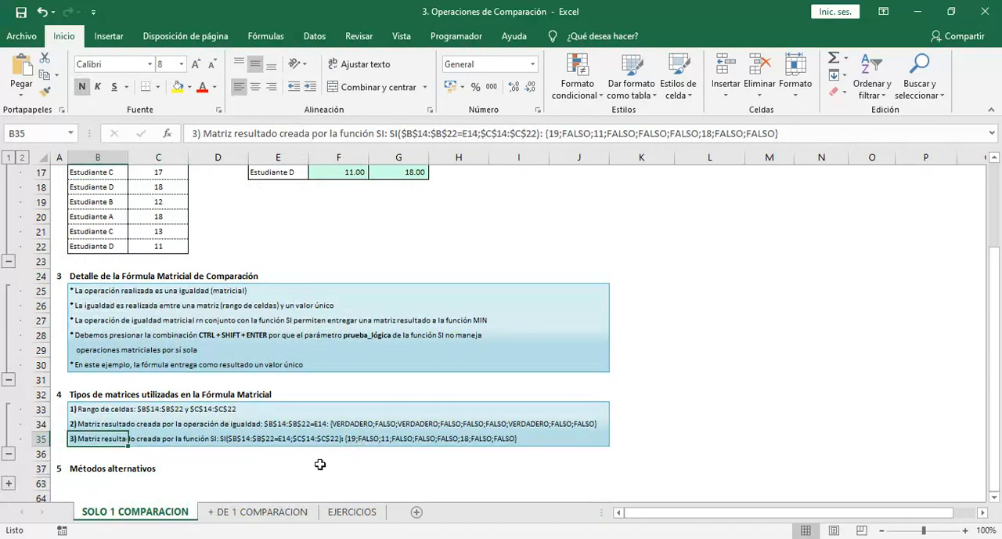
Expand section 5, Métodos alternativos
key("Down")
key("Down")
key("Down")
key("Down")
key("Down")
key("Down")
key("Down")
key("Down")
key("Down")
key("Down")
key("Down")
key("Down")
key("Down")
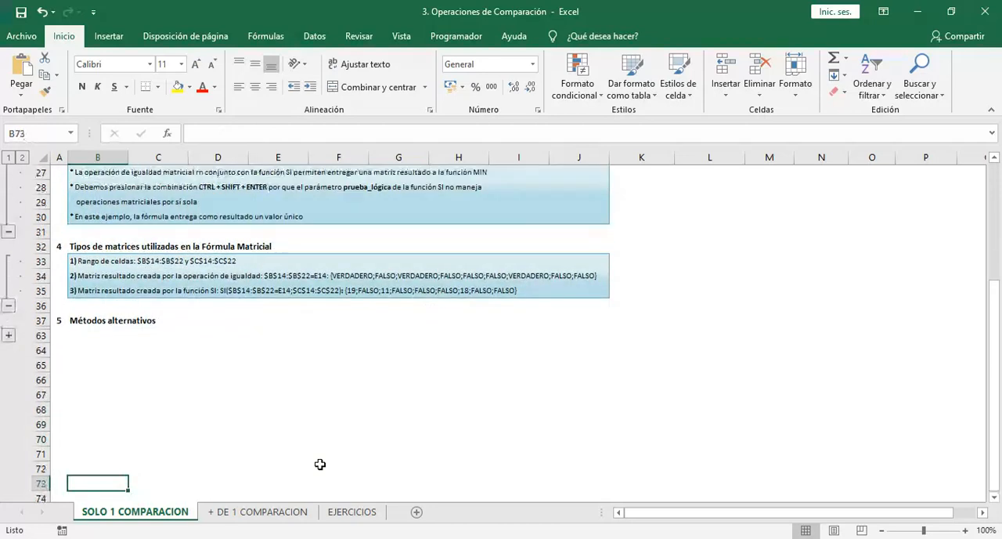
key("Left")
key("ctrl+Up")
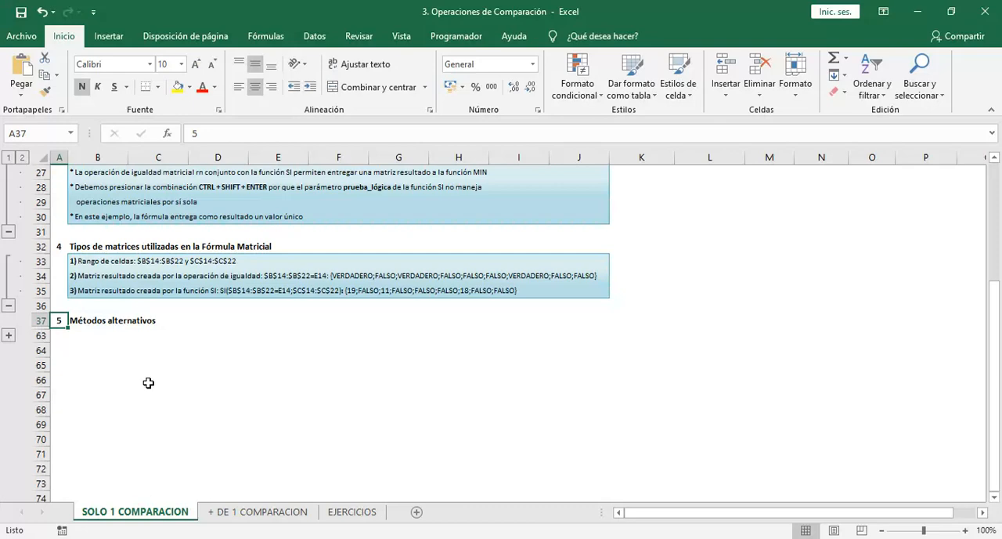
left_click(9, 336)
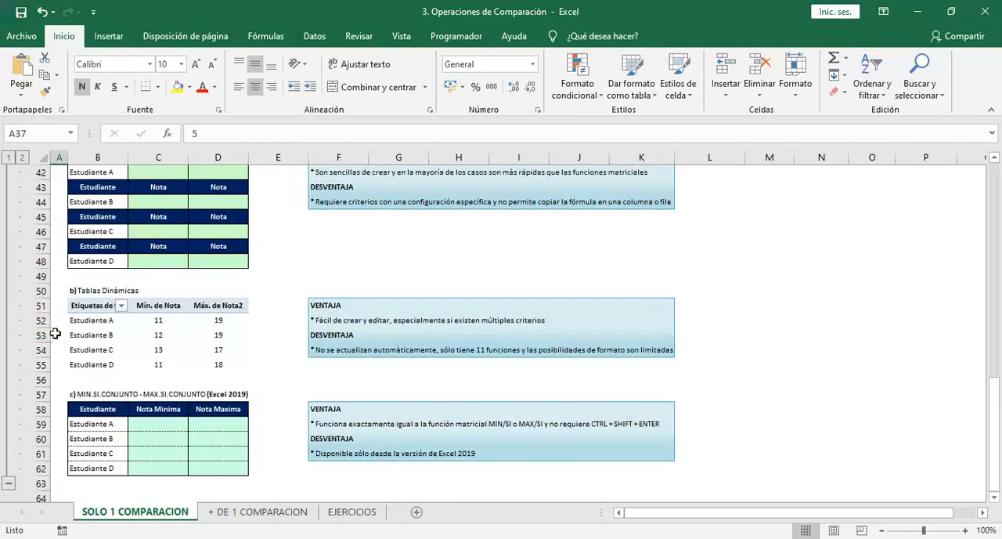
Look through the alternative methods section, ending on the heading for database functions (BD) in B39
left_click(110, 266)
key("Up")
key("Up")
key("Up")
key("Up")
key("Up")
key("Up")
key("Up")
key("Up")
key("Up")
key("Up")
key("Up")
key("Up")
key("Up")
key("Up")
key("Up")
key("Up")
key("Up")
key("Up")
key("Up")
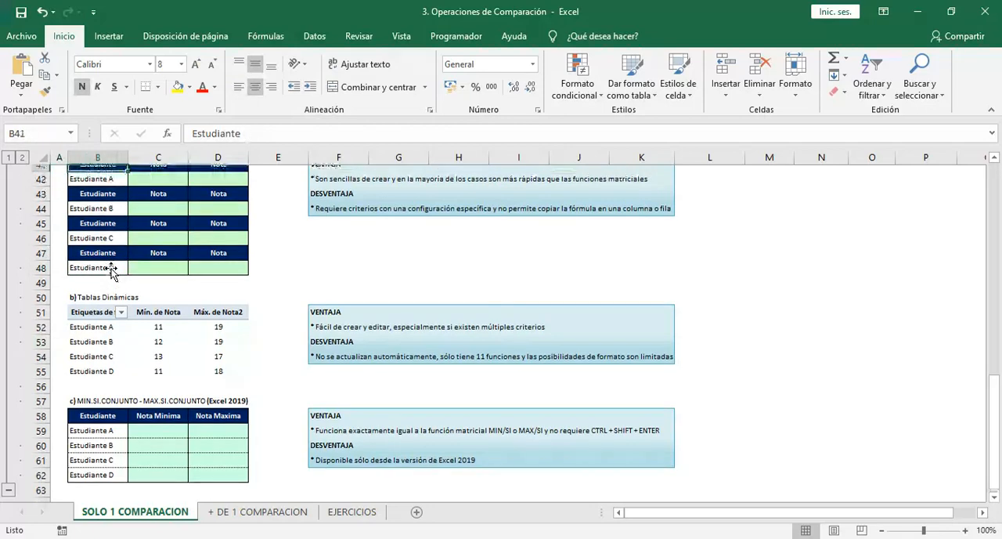
key("Down")
key("Down")
key("Down")
key("Down")
key("Down")
key("Down")
key("Down")
key("Down")
key("Down")
key("Down")
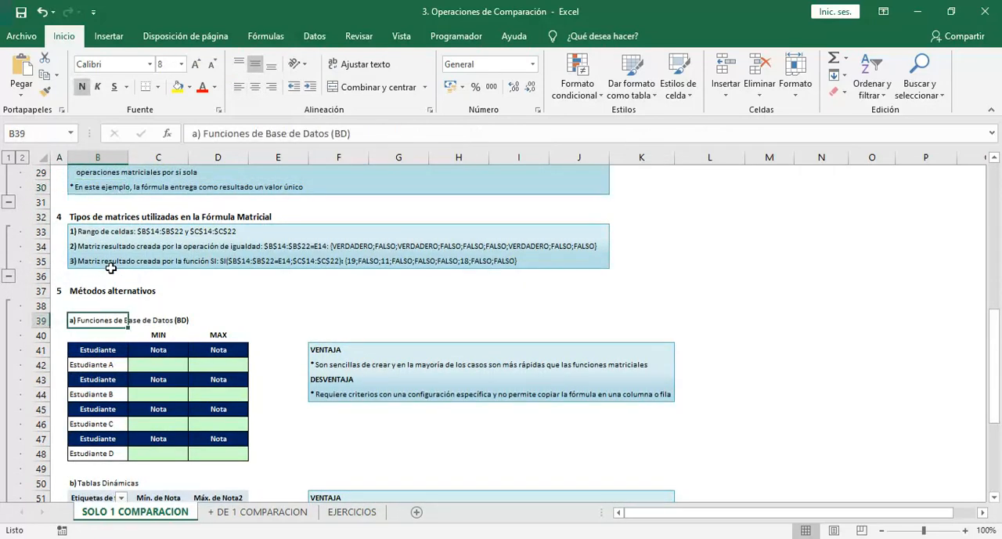
Examine the MIN and MAX cells for Estudiante A in row 42 under the database functions method
key("Down")
key("Down")
key("Down")
key("Right")
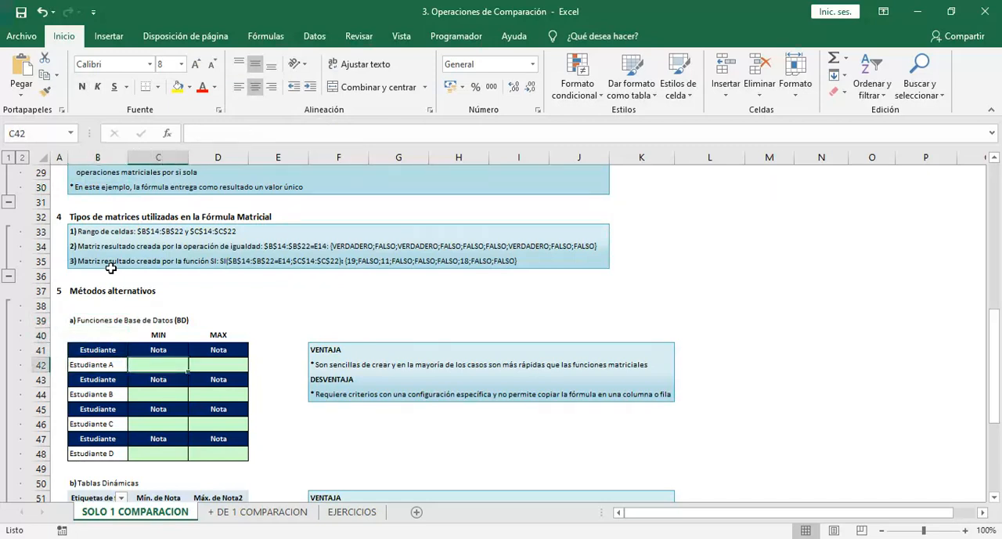
key("Right")
key("Right")
key("Right")
key("Left")
key("Left")
key("Left")
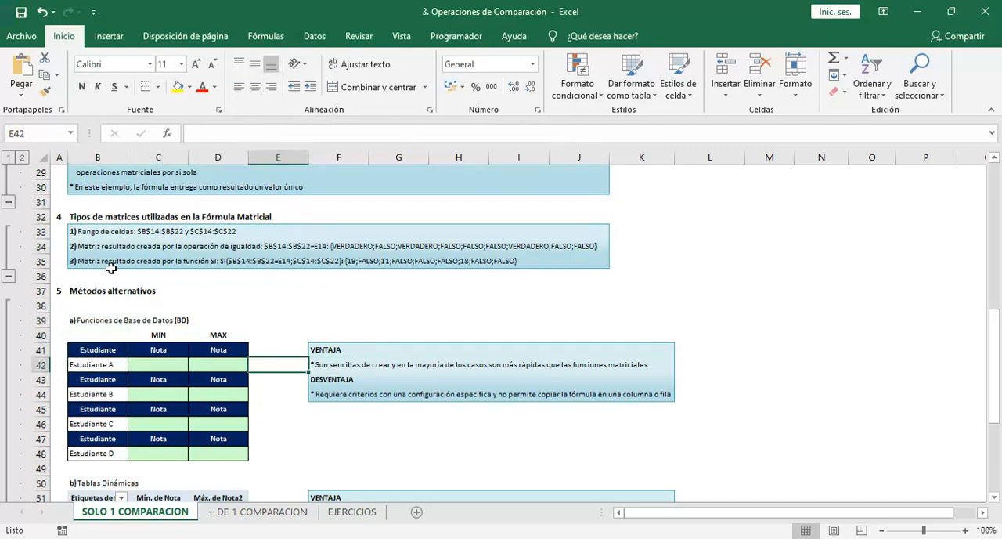
key("Left")
key("Up")
key("Up")
key("Up")
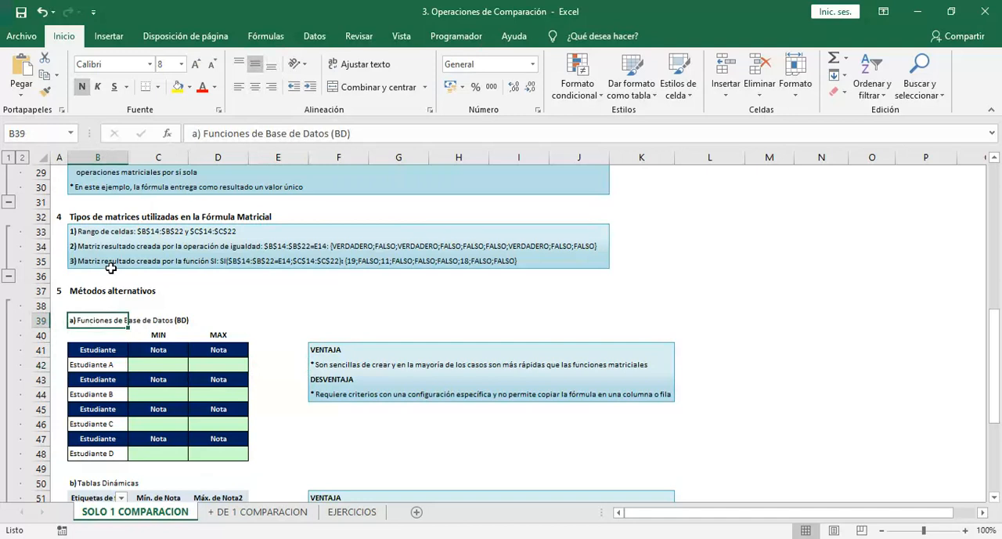
Start a formula in C42 with =BD and look through the suggested database functions
key("Down")
key("Down")
key("Down")
key("Right")
type("=")
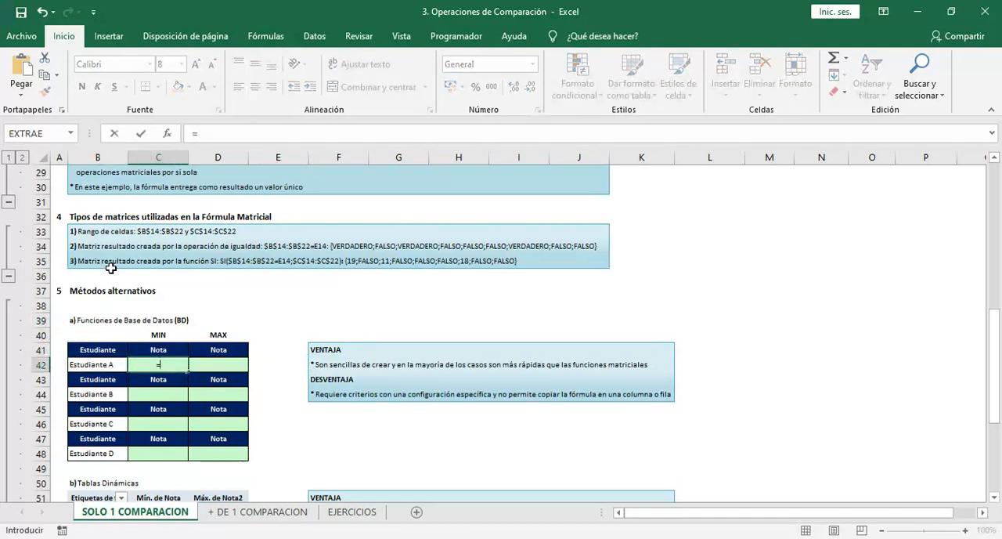
type("BD")
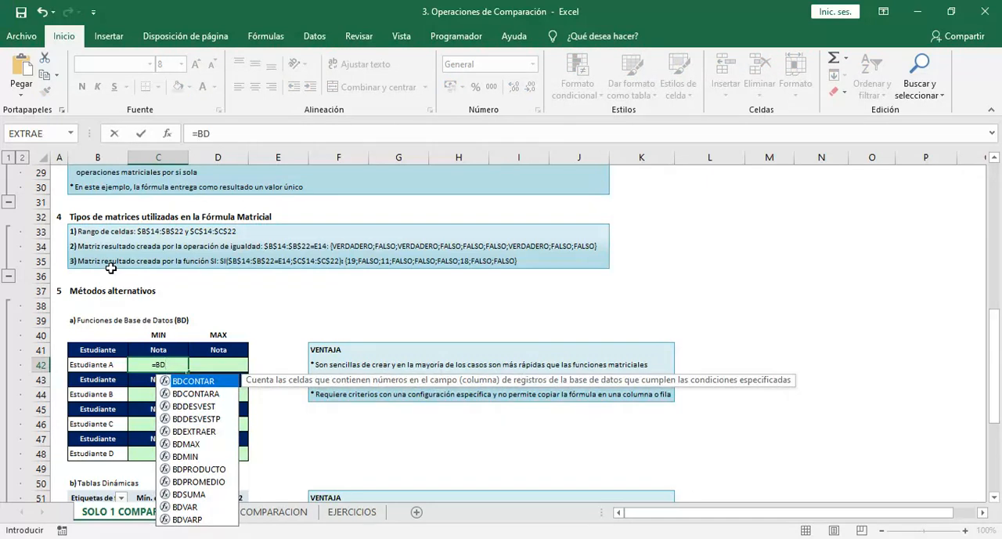
key("Down")
key("Down")
key("Down")
key("Down")
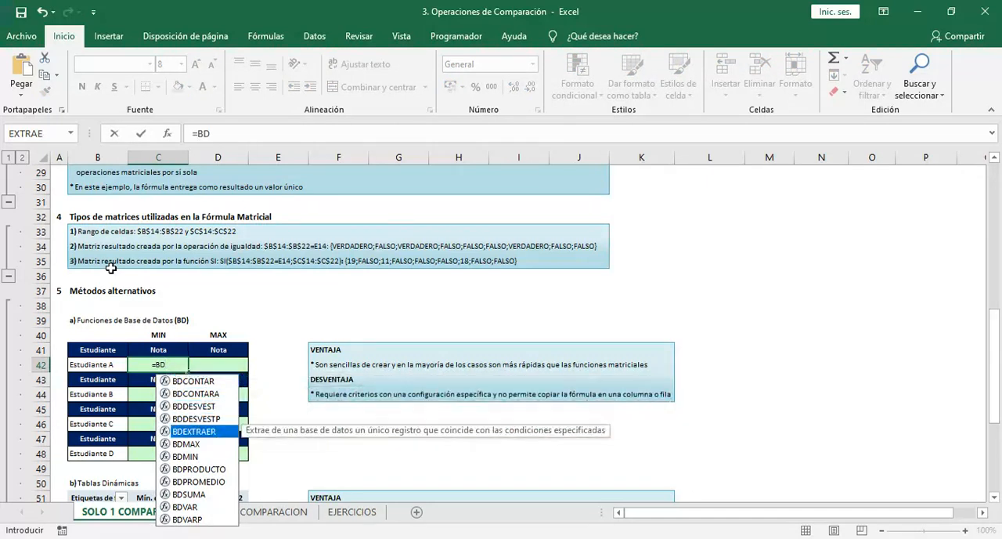
key("Down")
key("Down")
key("Down")
key("Down")
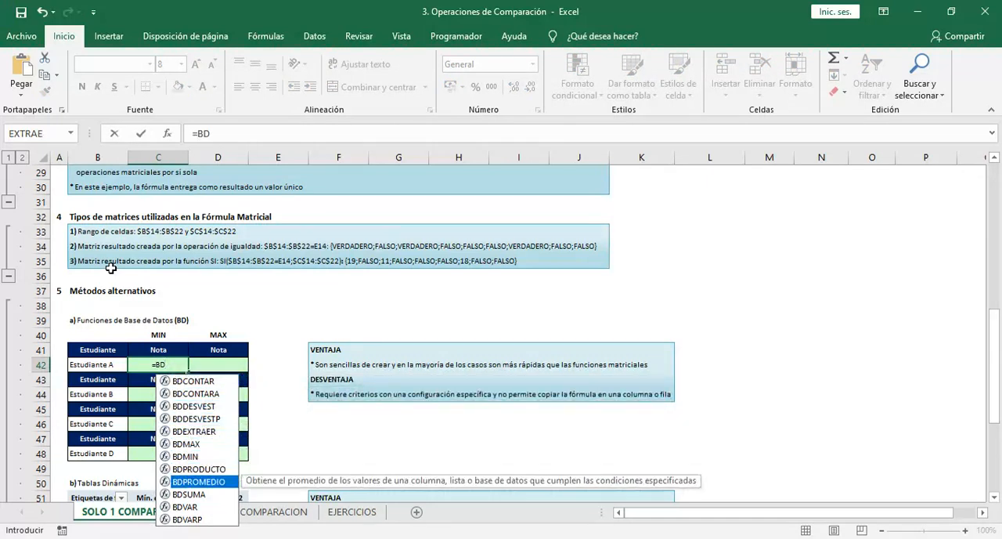
key("Down")
key("Down")
key("Down")
key("Up")
key("Up")
key("Up")
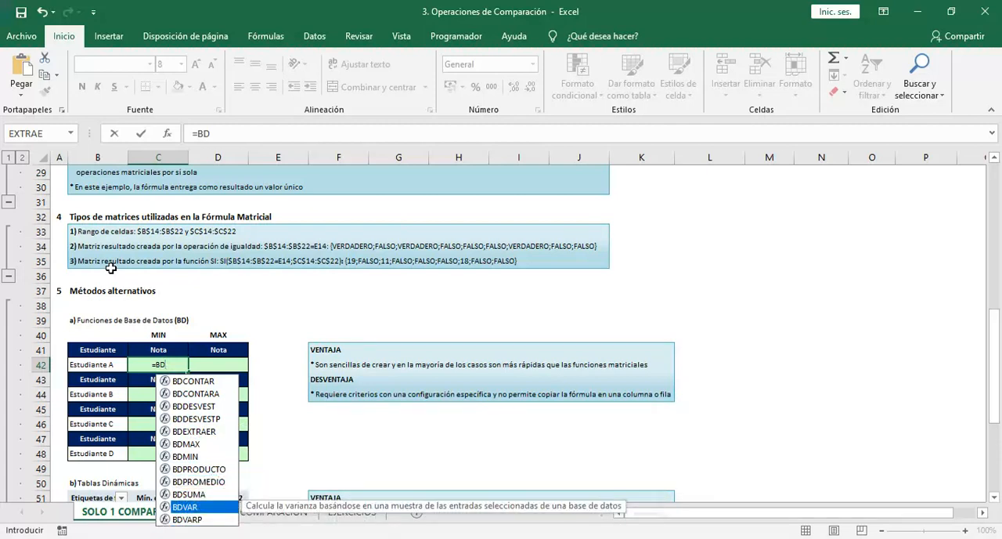
key("Up")
key("Up")
key("Up")
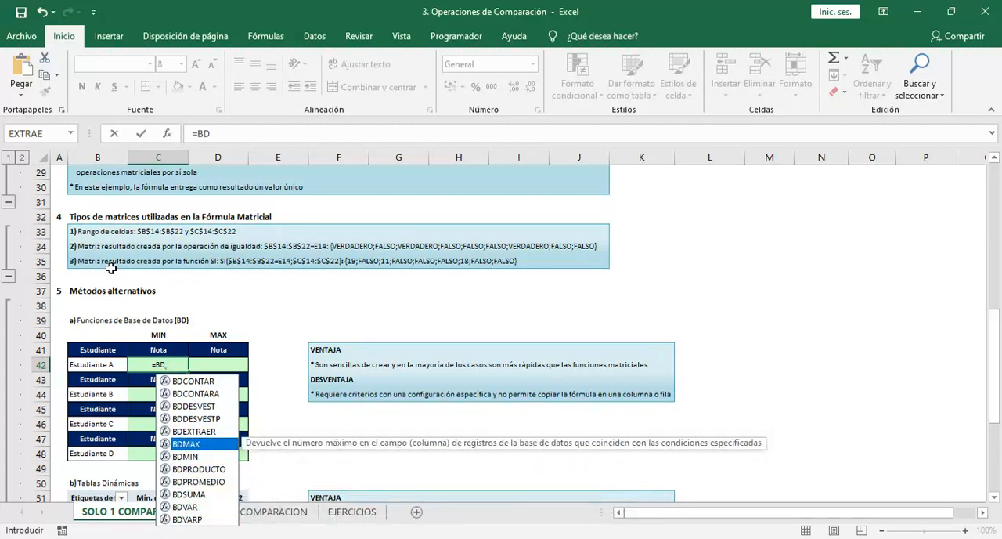
Complete the function name as BDMIN in C42 and set its database argument to the absolute range $B$13:$C$22
type("MIN(")
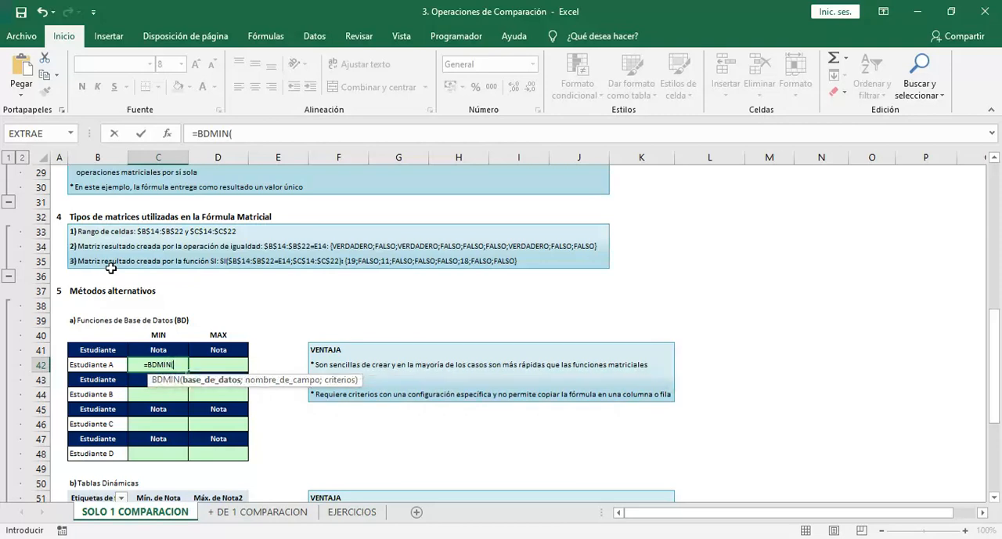
left_click(121, 206)
key("Up")
key("Up")
key("Up")
key("Up")
key("Up")
key("Up")
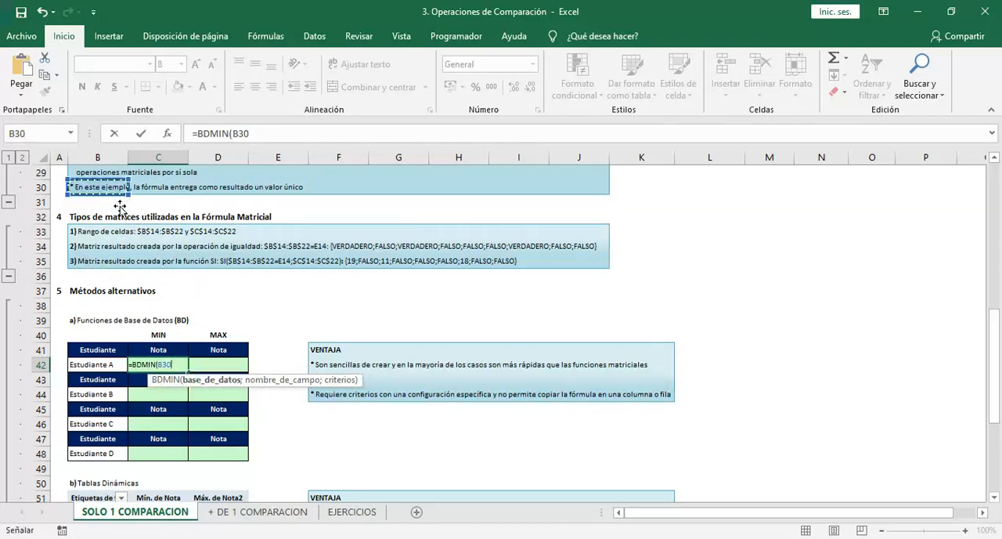
key("Up")
key("Up")
key("Up")
key("Up")
key("Up")
key("Up")
key("Up")
key("Up")
key("Up")
key("Up")
key("Up")
key("Up")
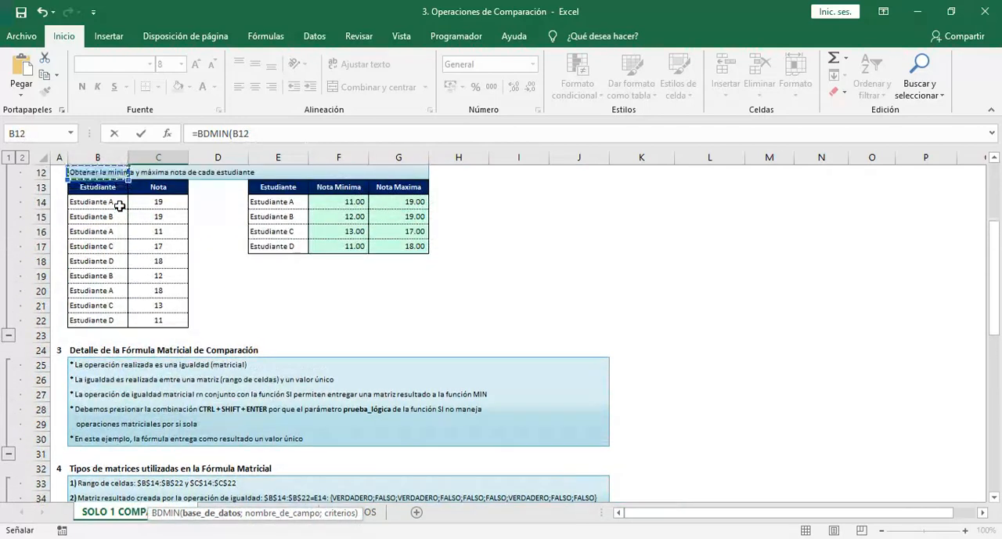
key("shift+Right")
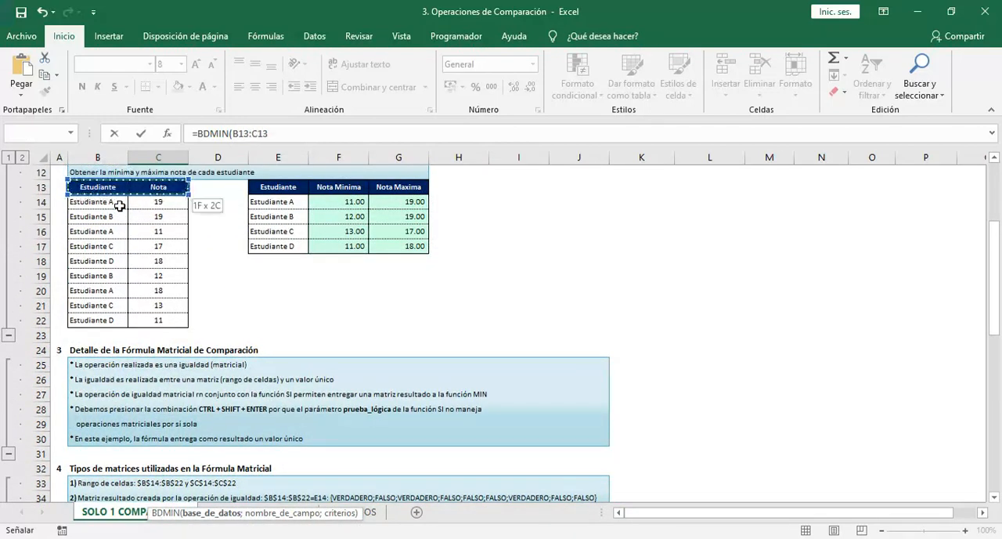
key("ctrl+shift+Down")
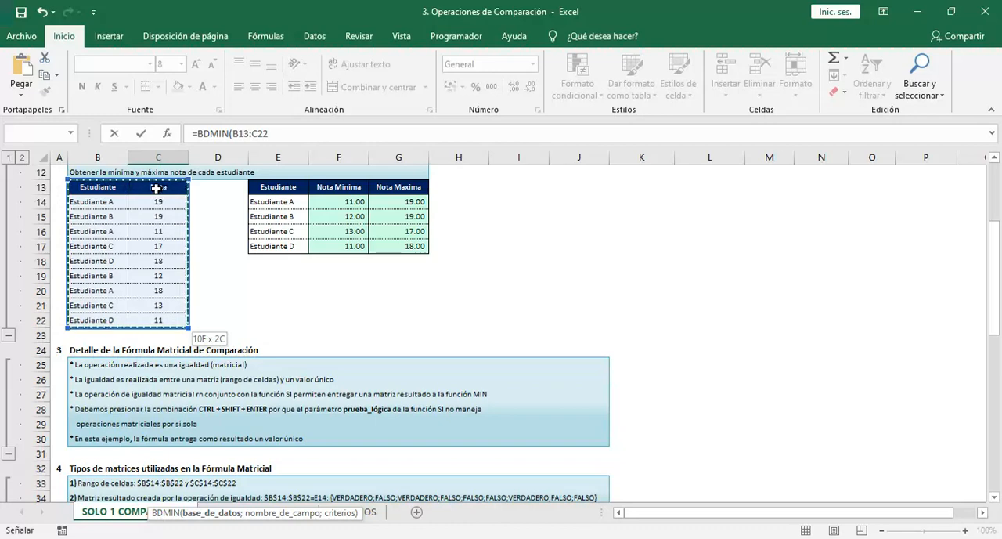
key("F4")
type(";")
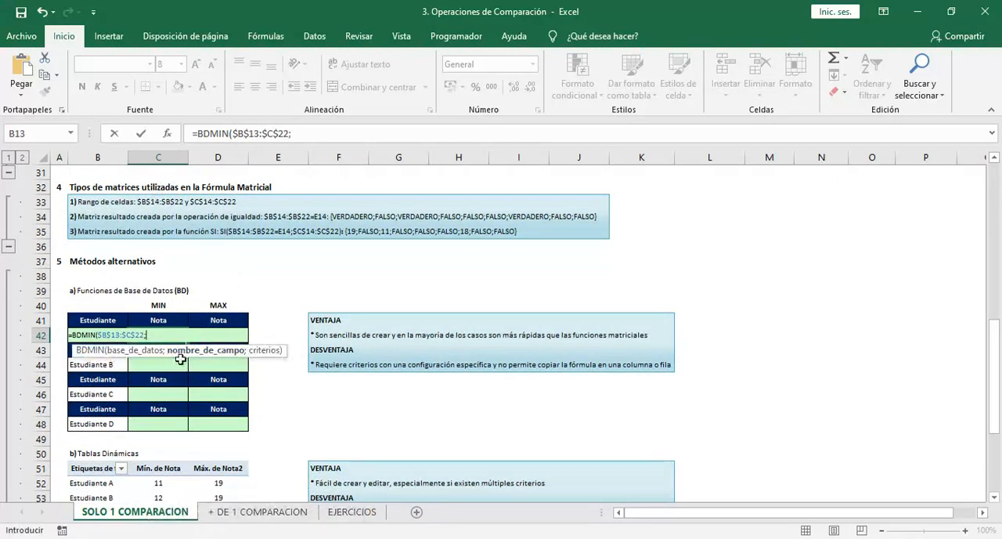
Set the BDMIN field name to C41 and the criteria to B41:B42, and enter the formula in C42
left_click(171, 320)
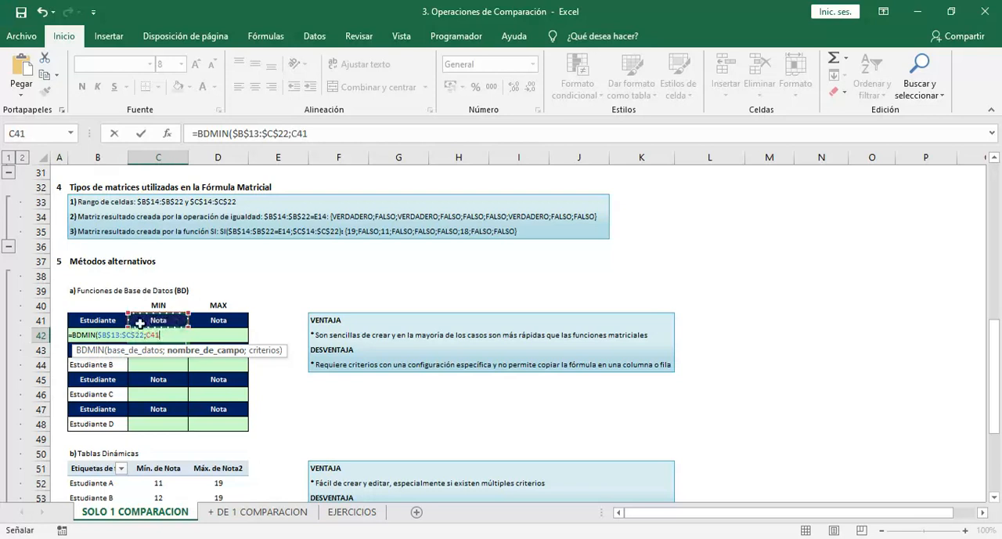
type(";")
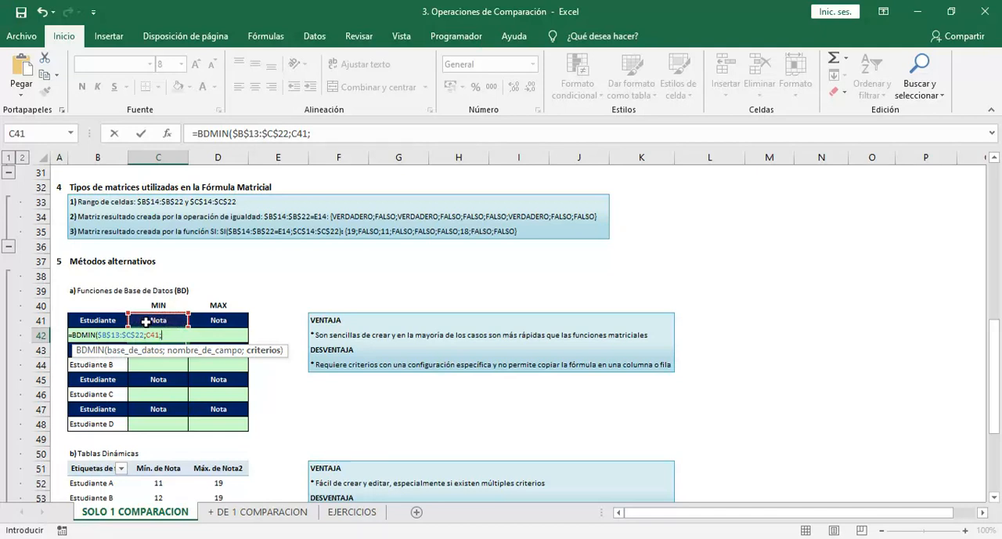
left_click(103, 318)
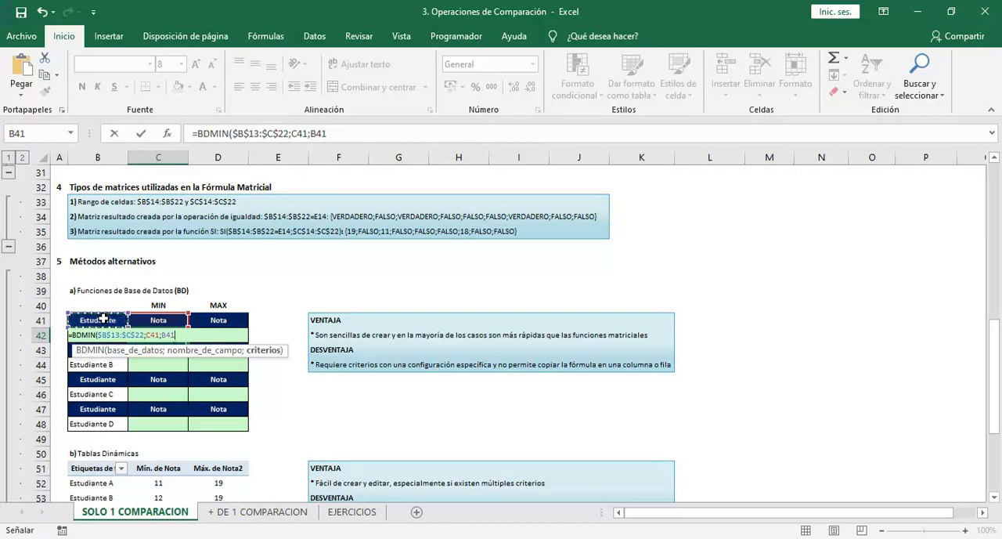
left_click_drag(104, 318, 102, 330)
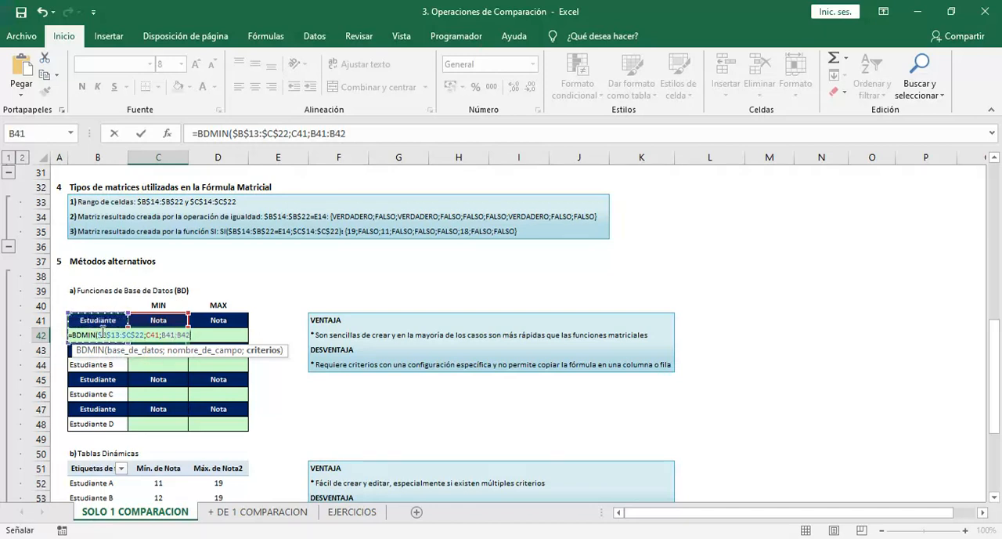
type(")")
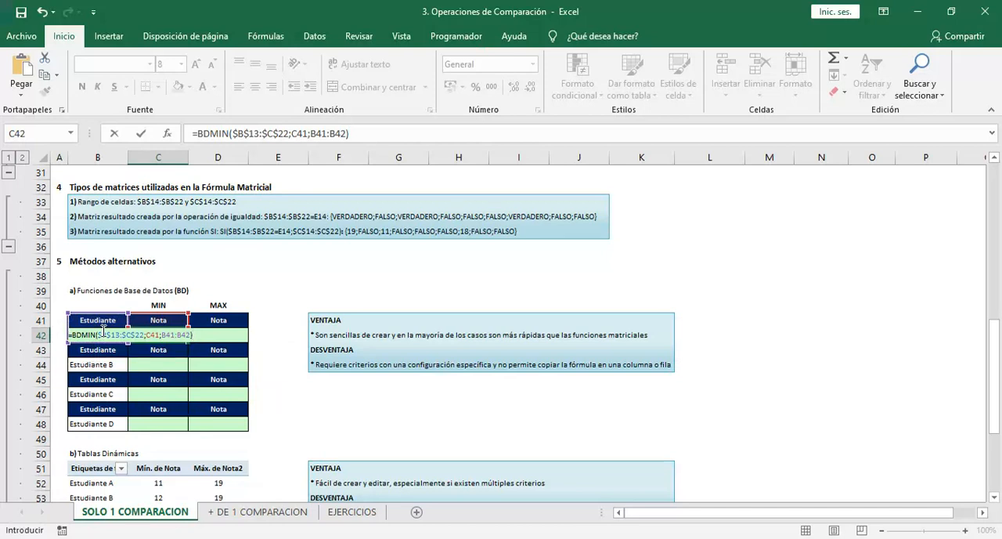
key("Return")
key("Up")
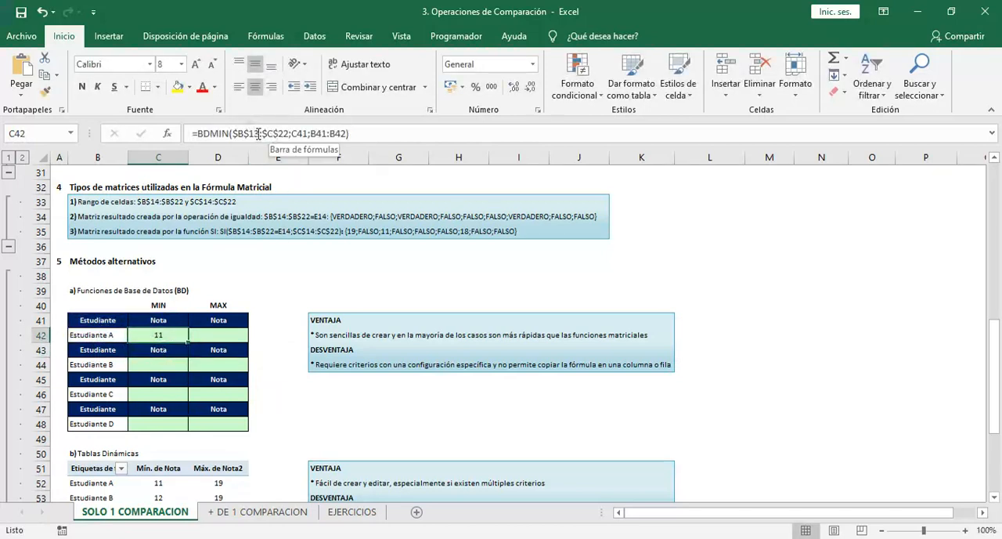
Review the database and field name arguments of the BDMIN formula in C42
left_click_drag(234, 134, 288, 135)
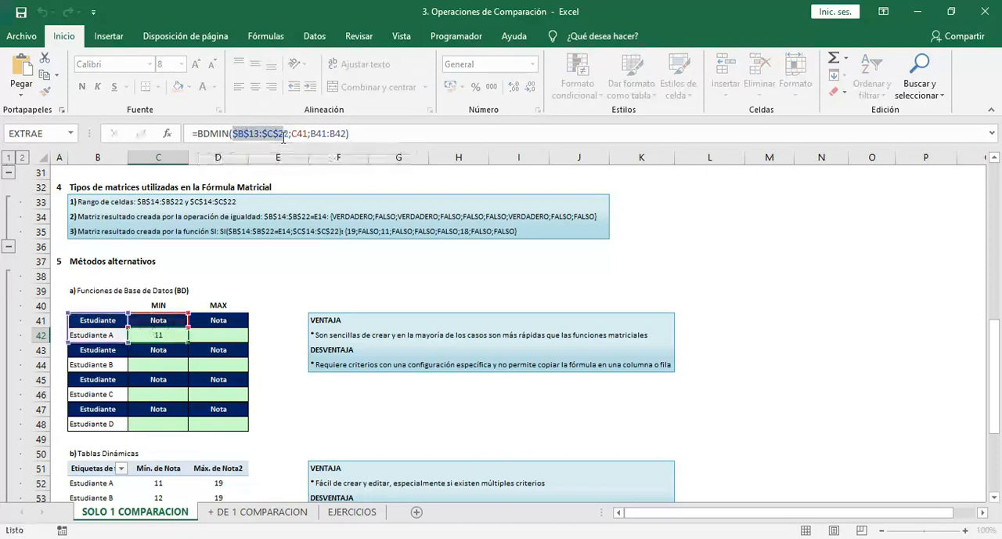
key("Escape")
left_click(297, 134)
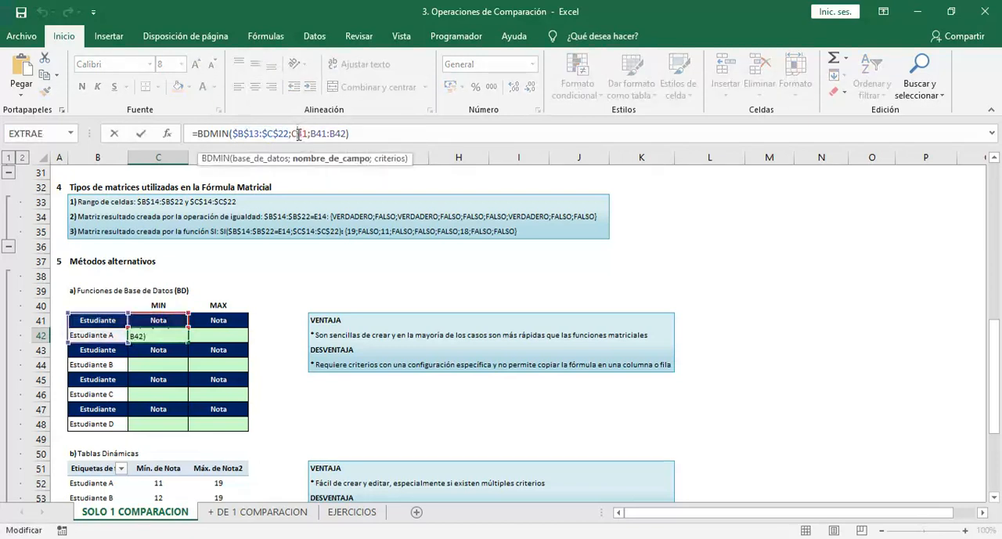
key("ctrl+Return")
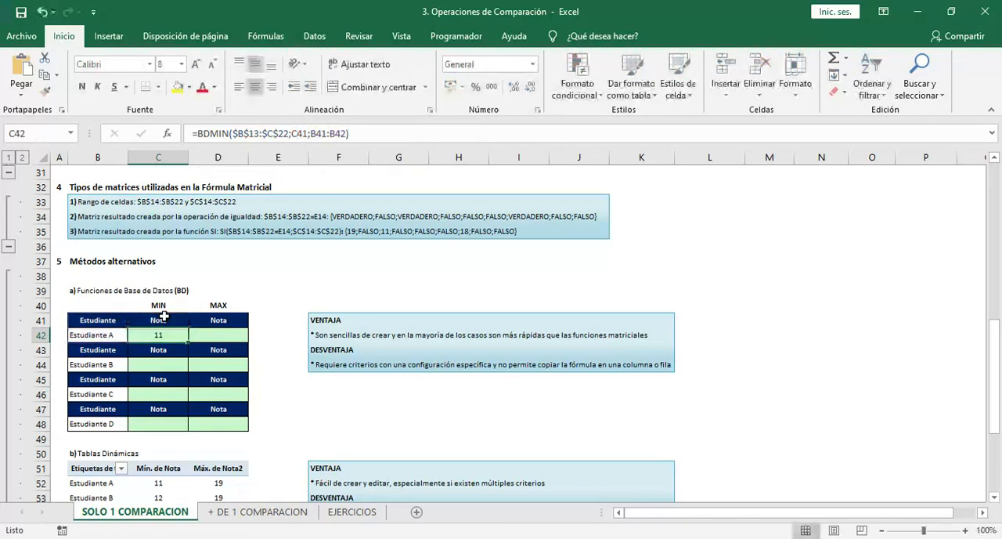
Examine the source table B13:C22 that the BDMIN formula uses as its database
key("Up")
key("Up")
key("Up")
key("Up")
key("Up")
key("Up")
key("Up")
key("Up")
key("Up")
key("Up")
key("Up")
key("Up")
key("Up")
key("Up")
key("Up")
key("Up")
key("Up")
key("Up")
key("Up")
key("Up")
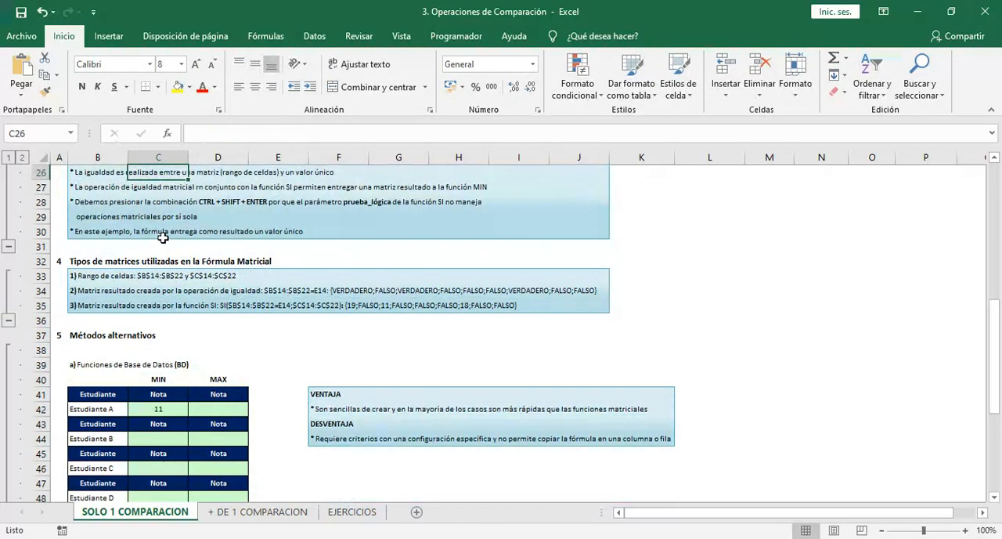
key("Down")
key("Down")
key("ctrl+shift+Down")
key("Down")
key("Down")
key("Down")
key("Down")
key("Down")
key("Down")
key("Down")
key("Down")
key("Down")
key("Down")
key("Down")
key("Down")
key("Down")
key("Down")
key("Down")
key("Down")
key("Down")
key("Down")
key("Down")
key("Down")
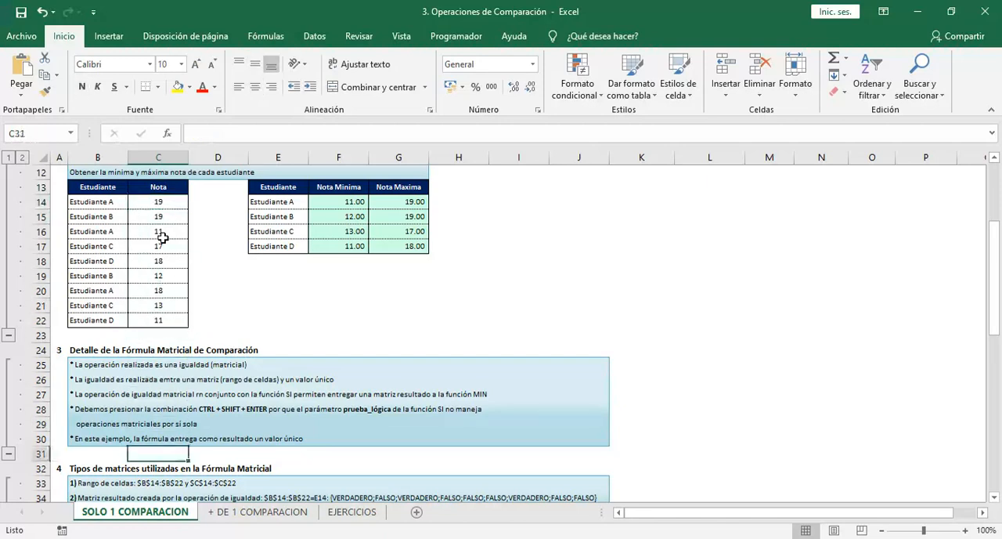
key("Down")
key("Down")
key("Down")
key("Down")
key("Down")
key("Down")
key("Up")
key("Up")
key("Up")
key("Up")
key("Up")
key("Up")
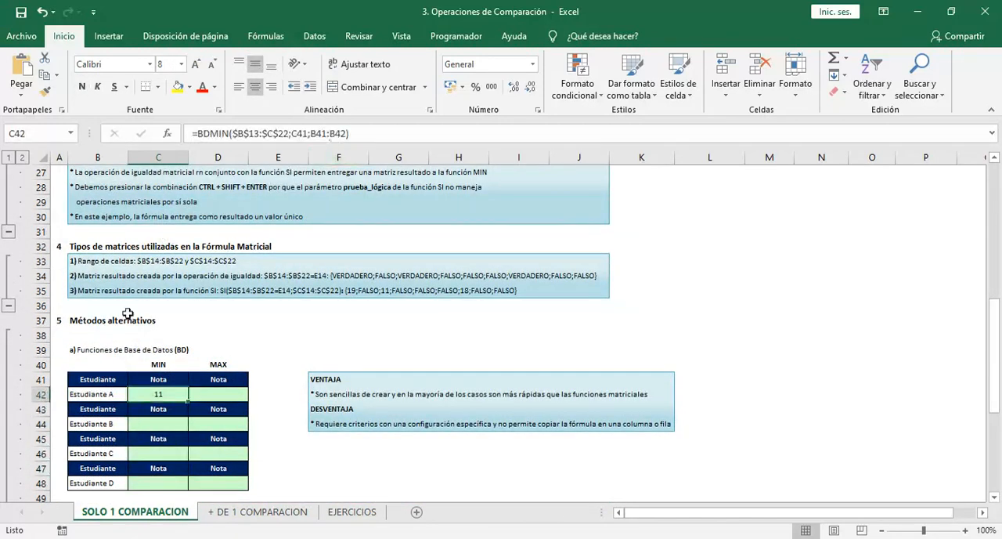
Review the Estudiante A criteria cells beside the BDMIN formula and go to the MAX cell D42
left_click(112, 375)
left_click(108, 396)
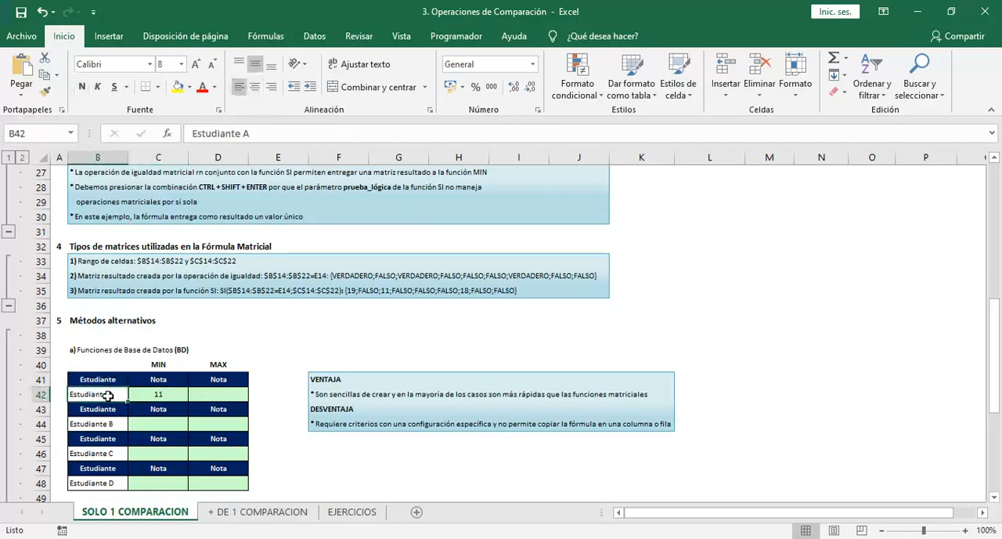
key("Right")
key("Right")
key("Left")
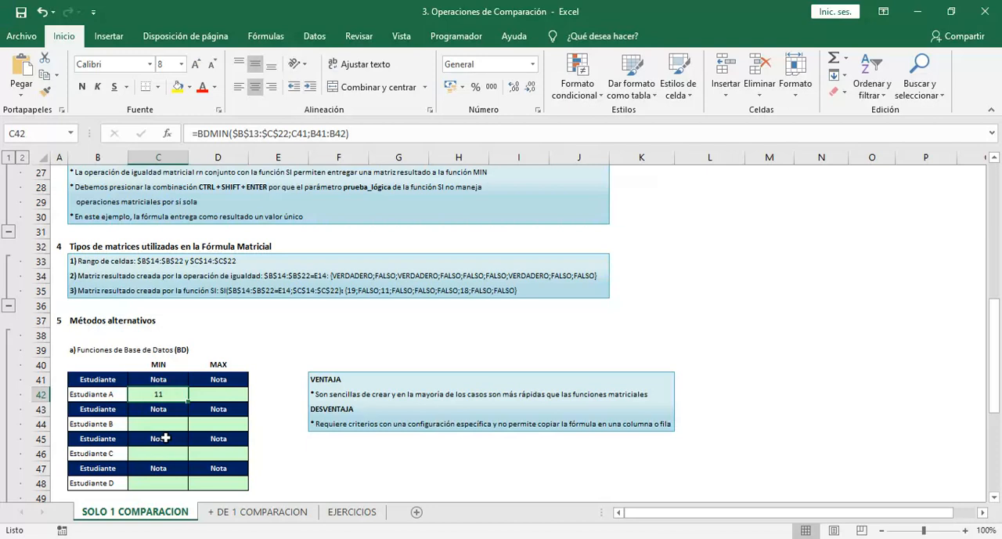
key("F2")
key("Tab")
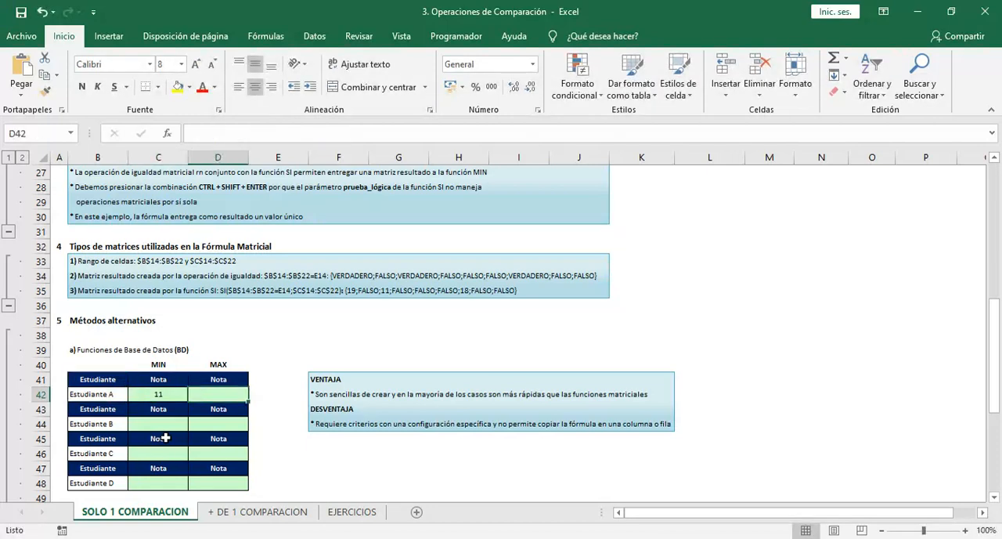
Start a BDMAX formula in D42 with the source table B13:C22 as its database argument
type("=")
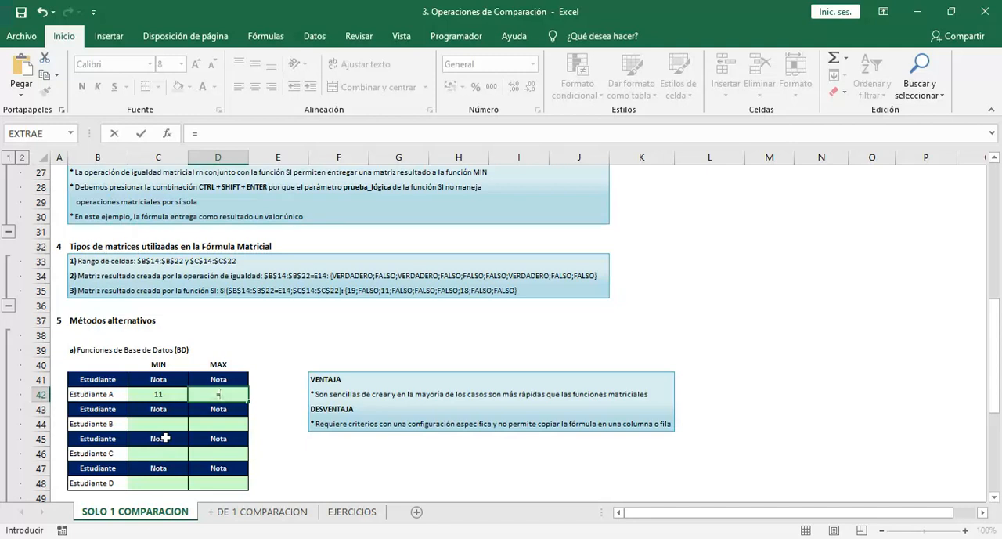
type("BDMA")
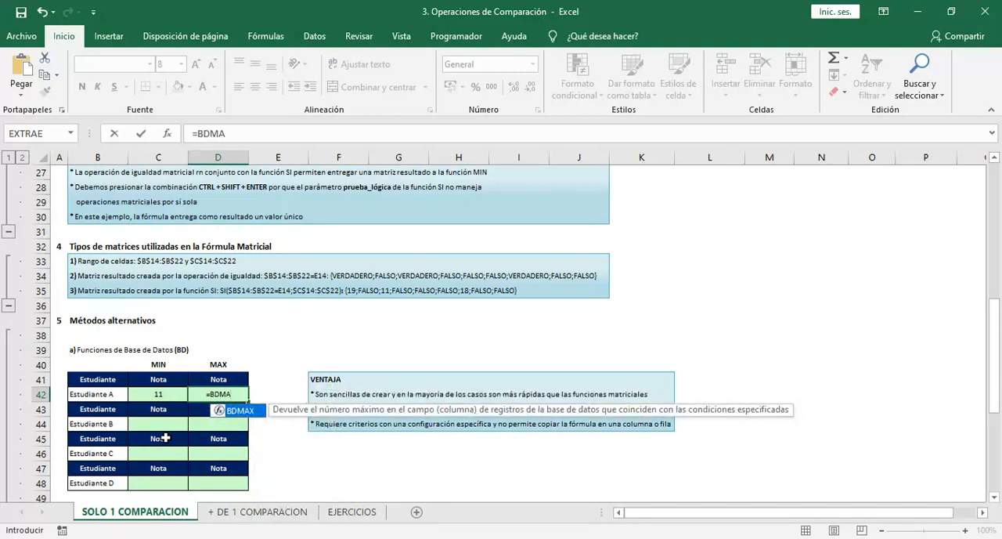
key("Tab")
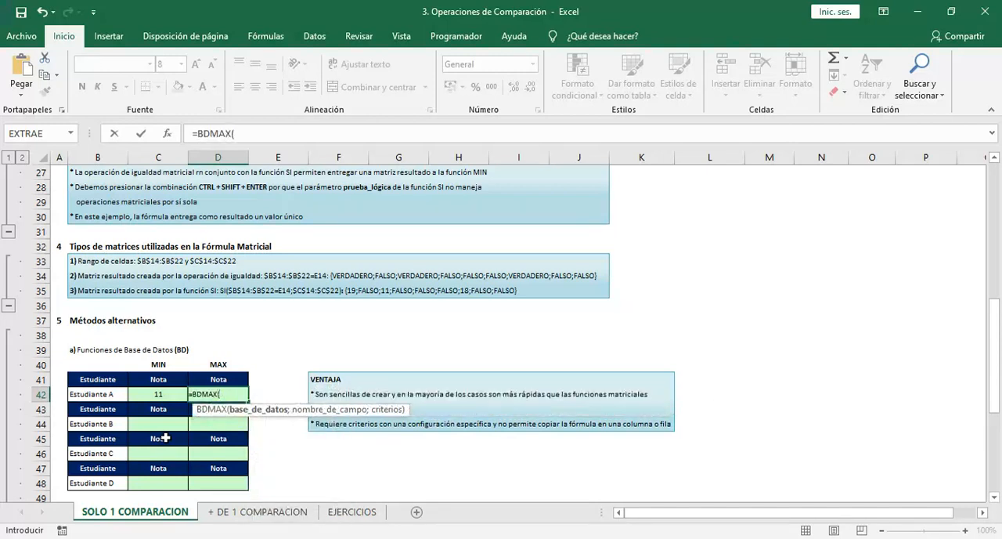
left_click(120, 296)
key("Up")
key("Up")
key("Up")
key("Up")
key("Up")
key("Up")
key("Up")
key("Up")
key("Up")
key("Up")
key("Up")
key("Up")
key("Up")
key("Up")
key("Up")
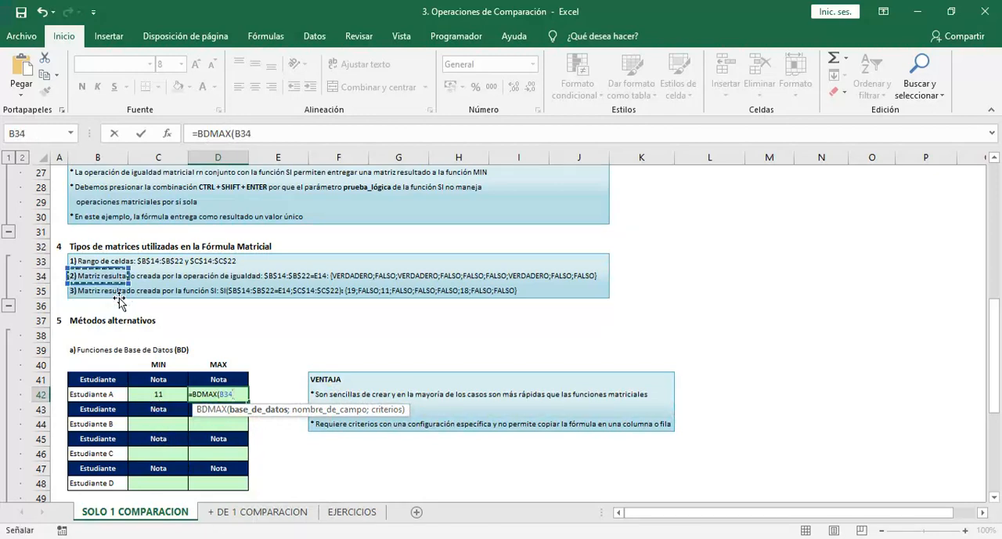
key("Up")
key("Up")
key("Up")
key("Up")
key("Up")
key("Up")
key("Up")
key("Up")
key("Up")
key("Down")
key("Down")
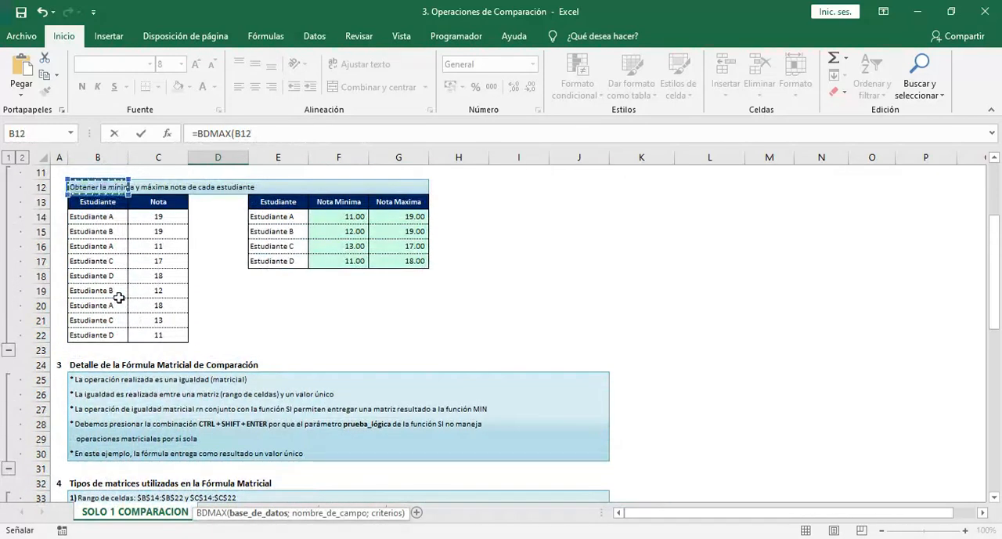
key("ctrl+shift+Down")
key("shift+Right")
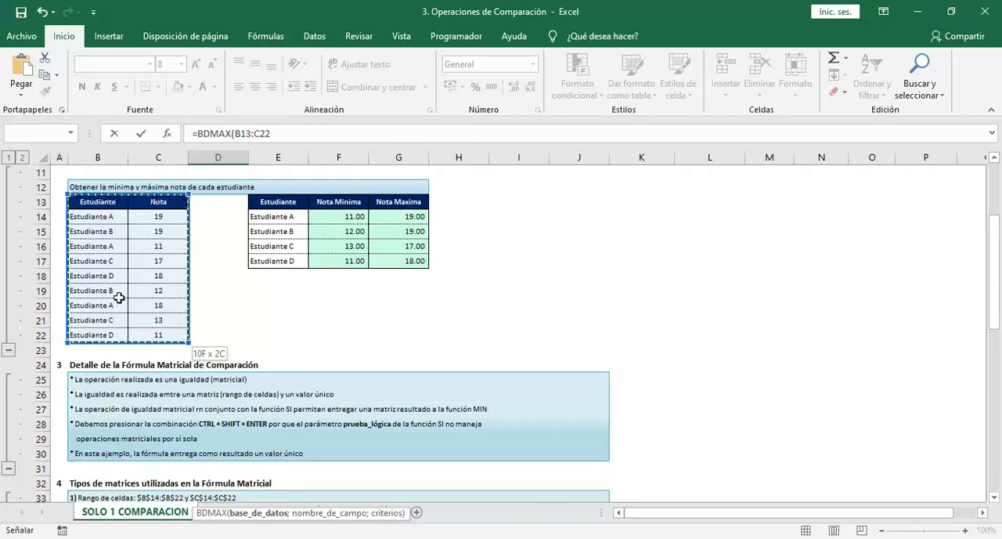
Set the BDMAX field name to D41 and the criteria to B41:B42, and enter the formula in D42
type(";")
key("Up")
key("Right")
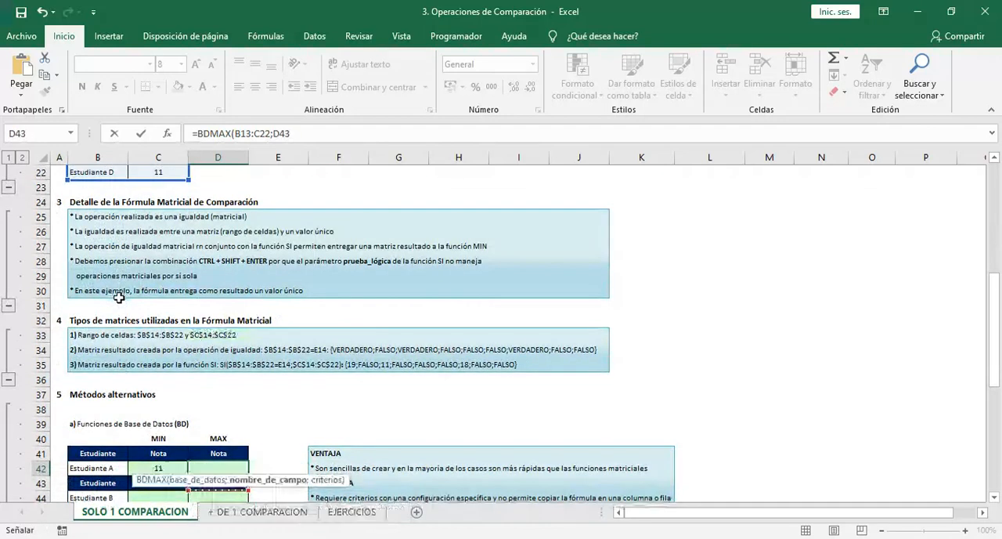
type(";")
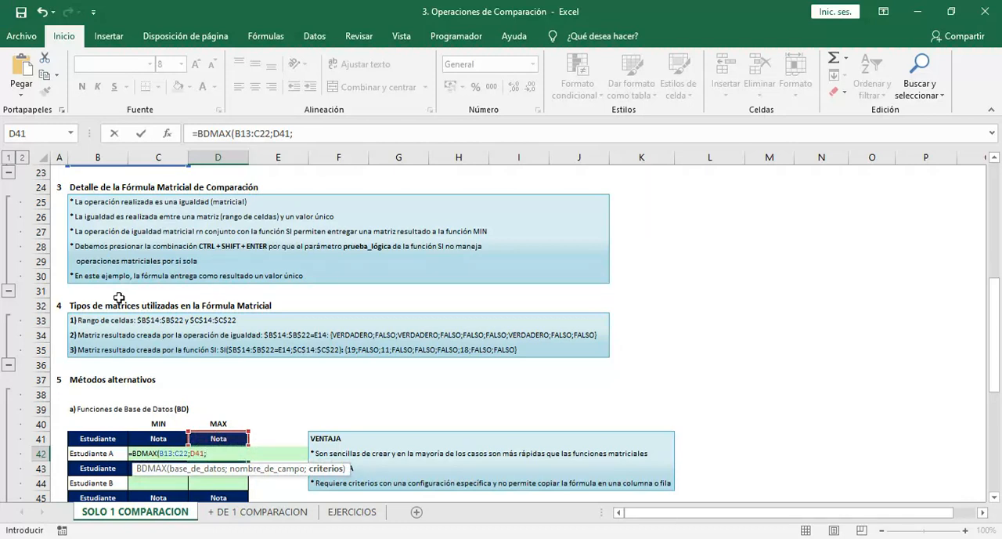
key("Left")
type(":B42)")
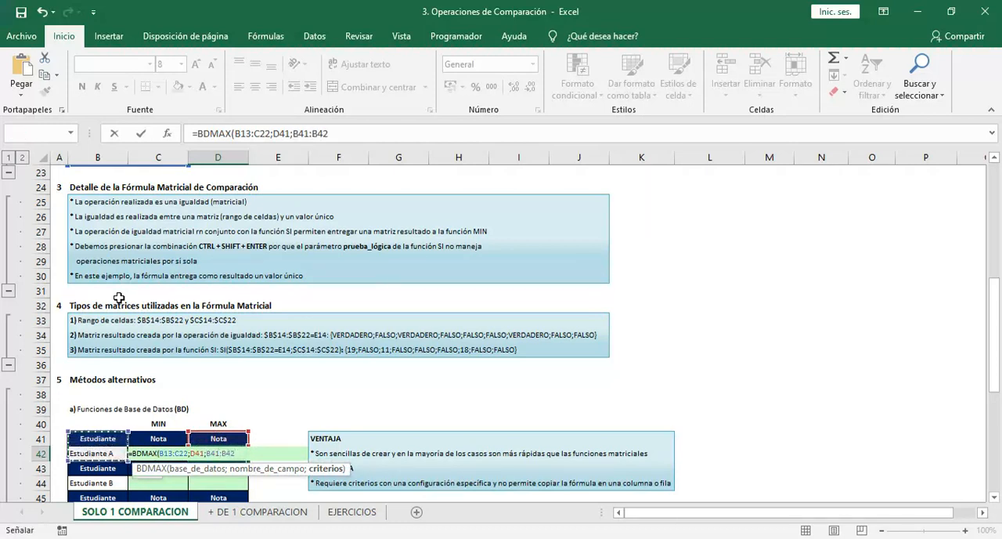
key("Return")
Go down to cell D53 in the pivot table and close the pivot table field list
key("Down")
key("Down")
key("Down")
key("Down")
key("Down")
key("Down")
key("Down")
key("Down")
key("Down")
key("Down")
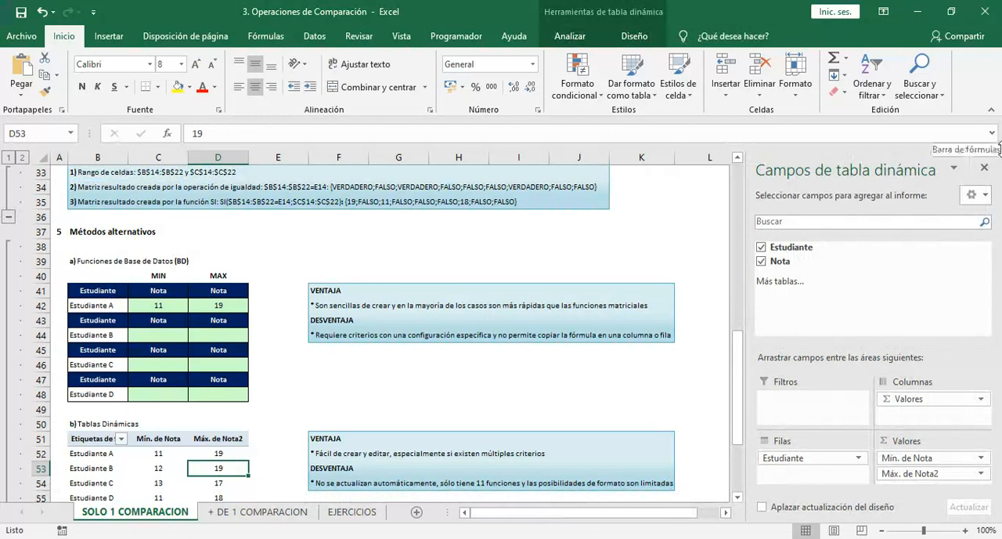
left_click(984, 167)
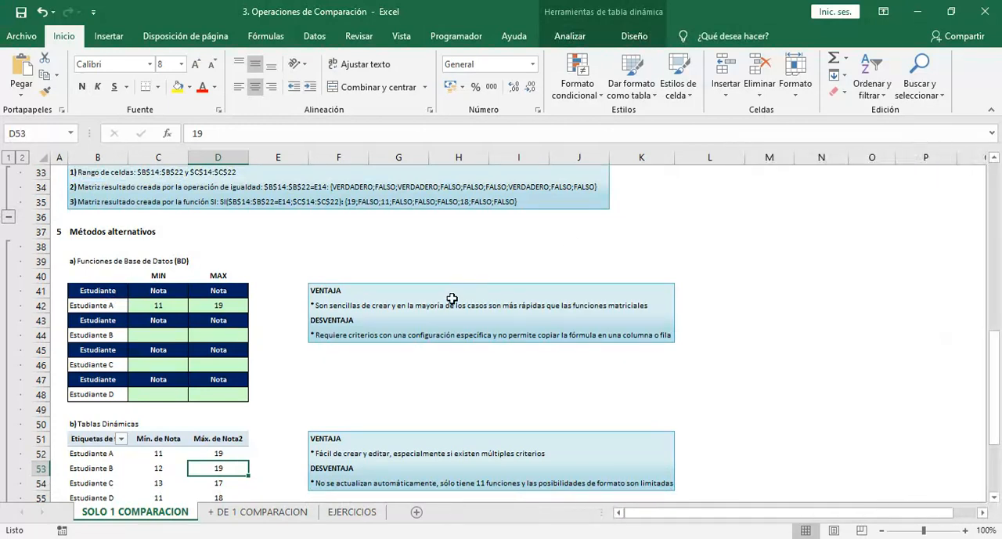
Examine the Nota headers in C41:D41 and the Estudiante A formulas below them
left_click(229, 303)
left_click(211, 294)
key("Left")
key("Right")
key("Down")
key("Left")
key("Up")
key("Right")
key("Left")
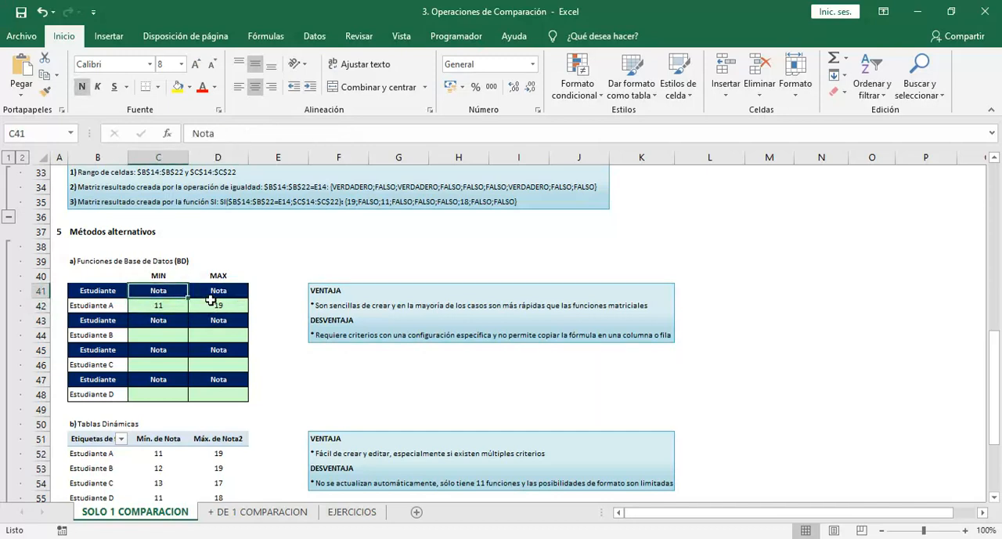
key("Down")
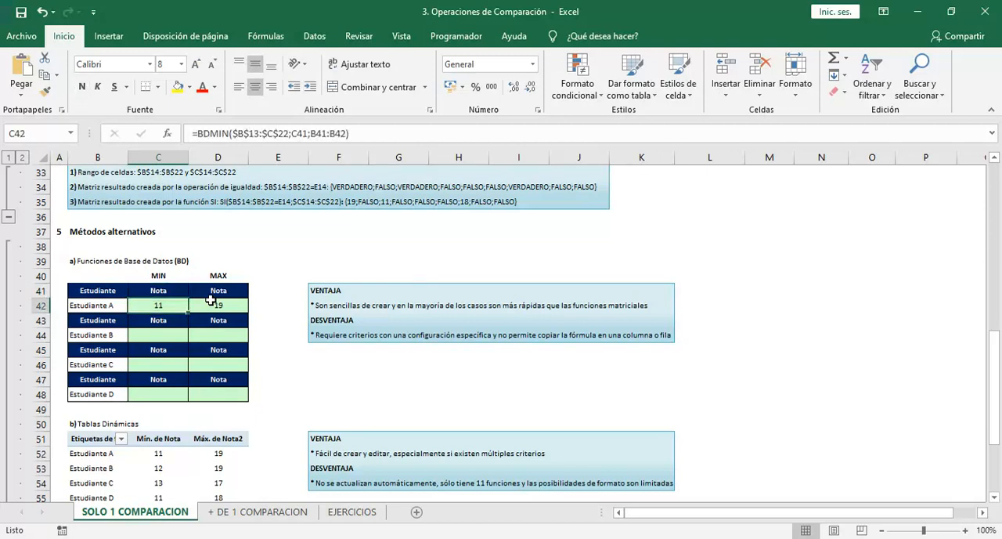
Review the Estudiante A criteria range B41:B42 together with the MIN and MAX formulas in C42:D42
left_click_drag(171, 308, 239, 313)
left_click(164, 308)
left_click(114, 291)
left_click_drag(114, 291, 109, 300)
left_click(109, 291)
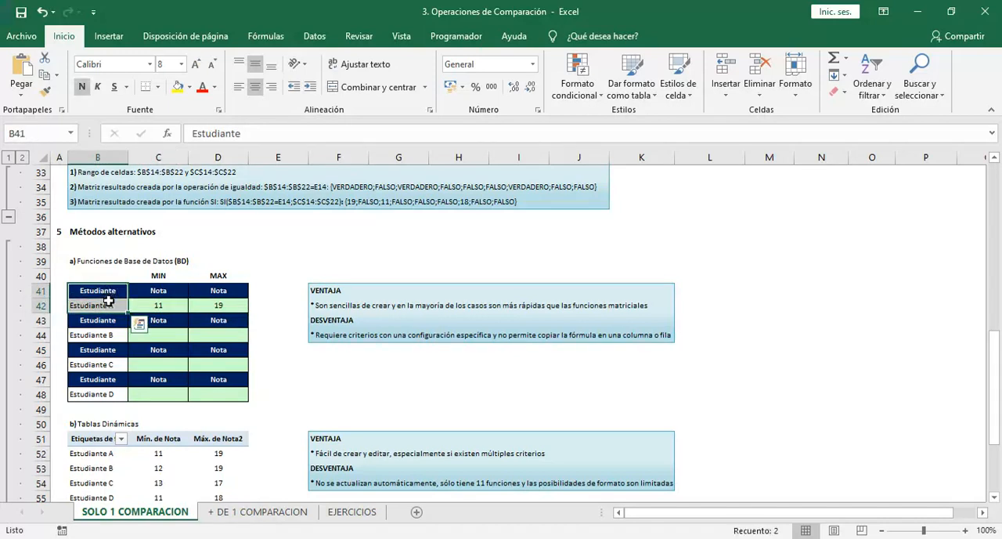
key("Up")
key("Down")
key("shift+Down")
key("Up")
key("Down")
key("shift+Down")
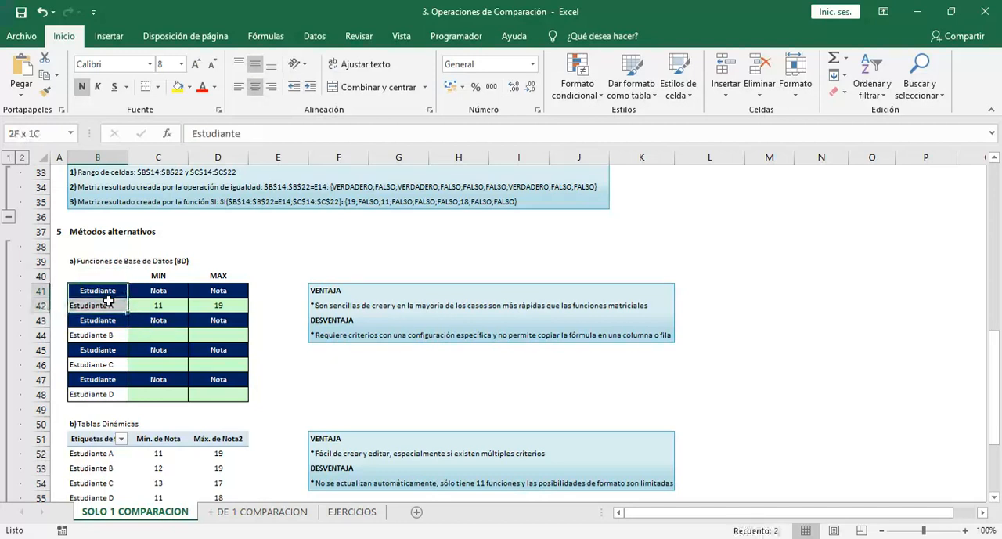
key("Up")
key("Down")
key("Down")
key("Right")
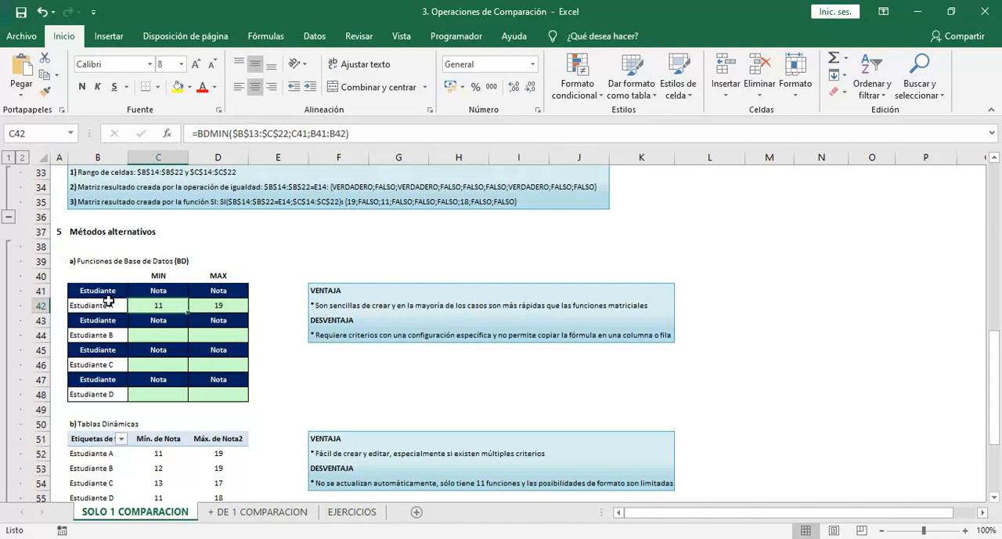
key("Right")
key("Left")
key("shift+Right")
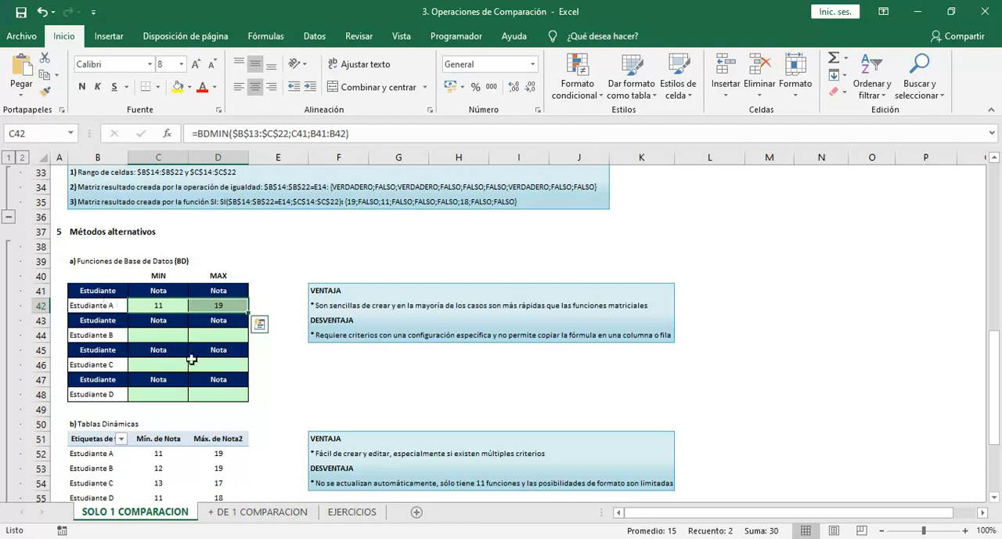
key("Left")
key("Right")
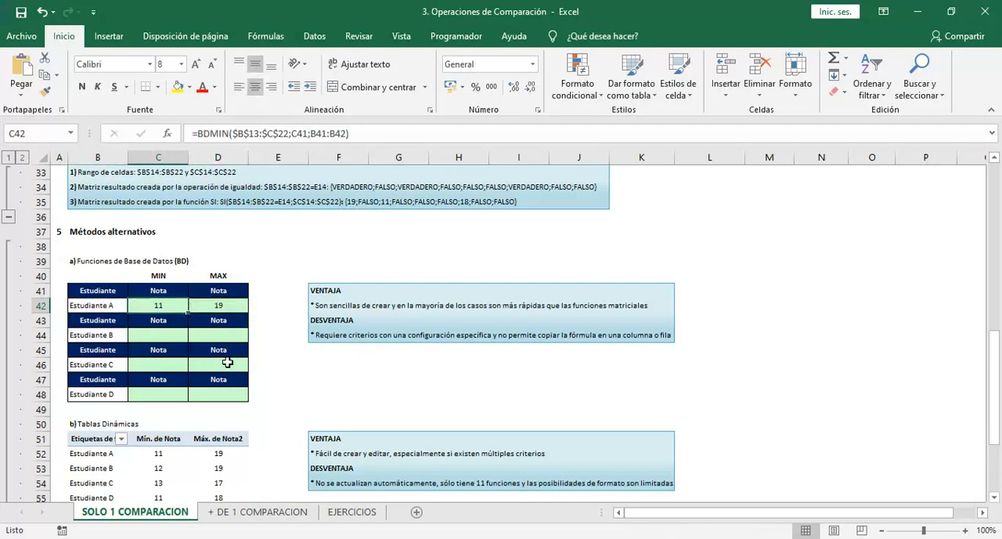
Make the BDMAX database range in D42 absolute as $B$13:$C$22
key("Right")
key("F2")
key("Left")
key("Left")
key("Left")
key("Left")
key("Left")
key("Left")
key("Left")
key("Left")
key("Left")
key("Left")
key("Left")
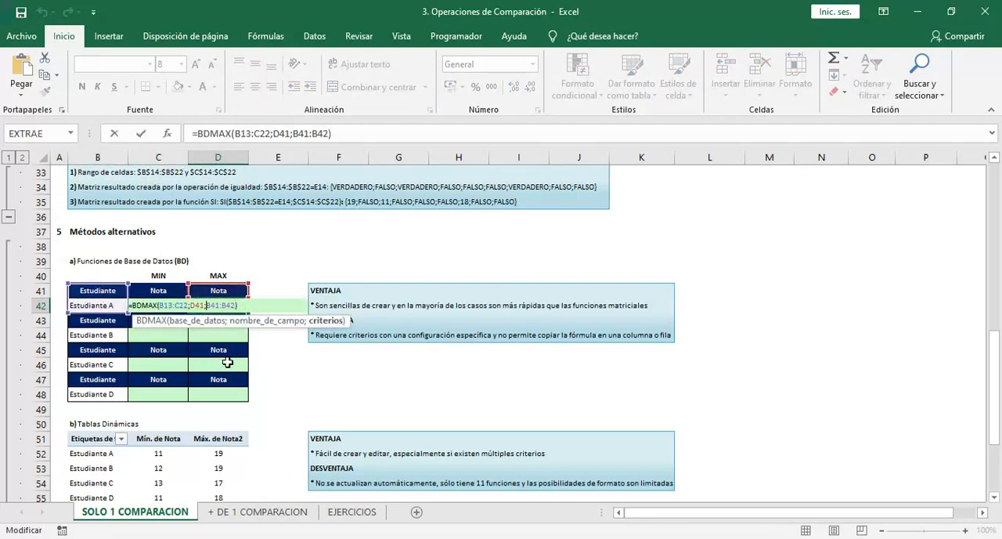
key("Left")
key("Left")
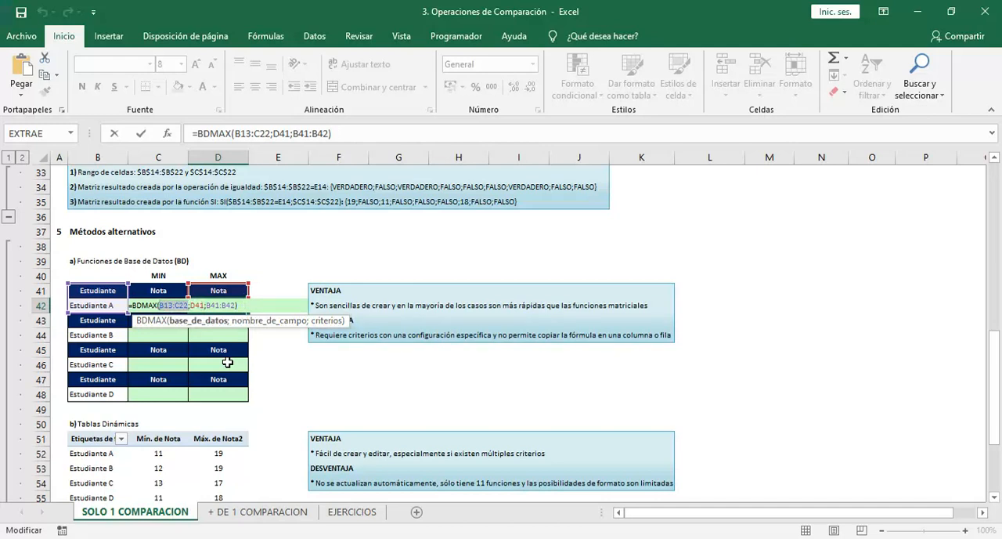
key("F4")
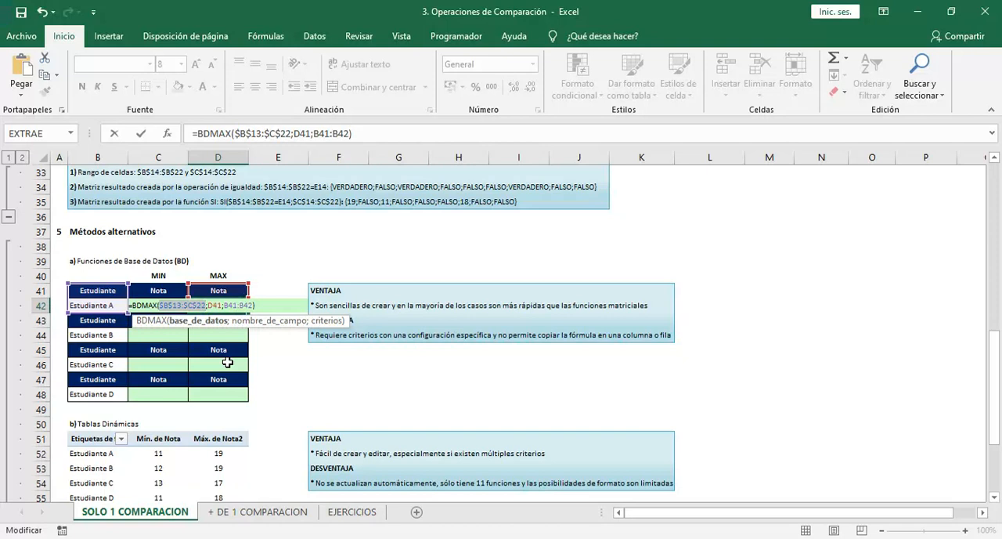
key("Return")
Copy the MIN and MAX formulas from C42:D42 to C44:D44 for Estudiante B
key("Left")
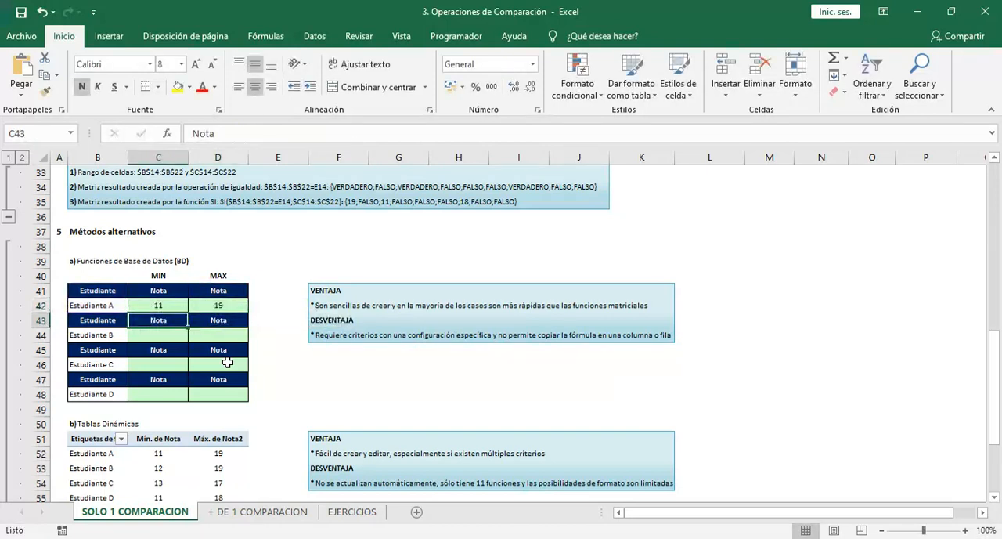
key("Left")
key("shift+Down")
key("shift+Down")
key("shift+Down")
key("shift+Down")
key("shift+Down")
key("Right")
key("Left")
key("Up")
key("Right")
key("shift+Right")
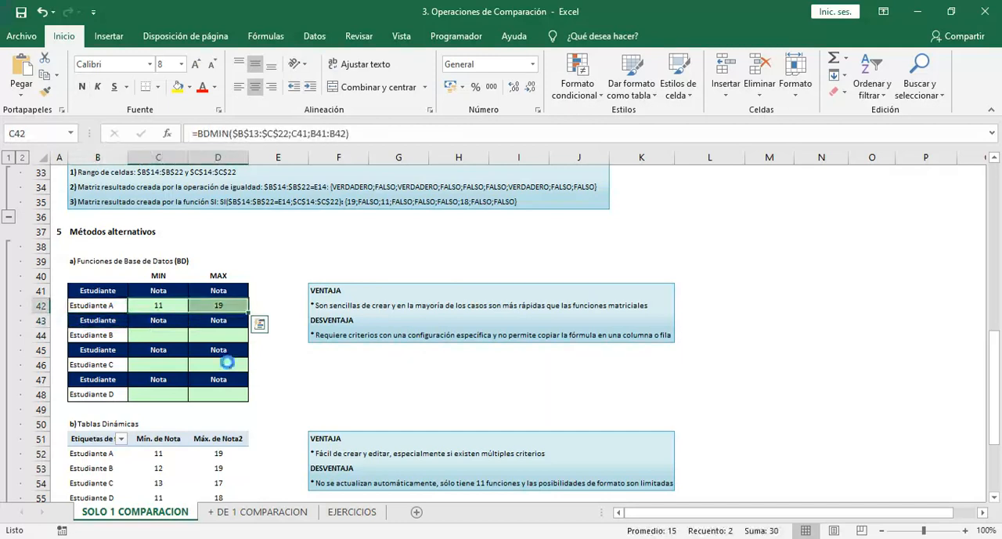
key("ctrl+c")
key("Down")
Paste the copied MIN and MAX formulas into C46:D46 for Estudiante C and C48:D48 for Estudiante D
key("Down")
key("shift+Right")
key("ctrl+v")
key("Down")
key("Down")
key("shift+Right")
key("ctrl+v")
key("Down")
key("Down")
key("shift+Right")
key("ctrl+v")
key("Escape")
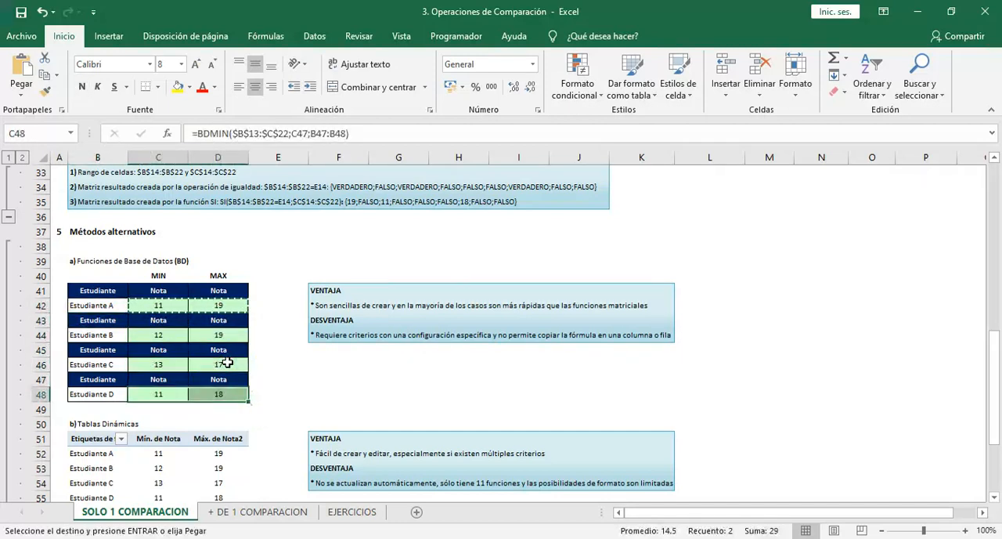
Review the BDMIN formula in C44 for Estudiante B with its database, field and criteria references
key("Up")
key("Up")
key("Up")
key("Up")
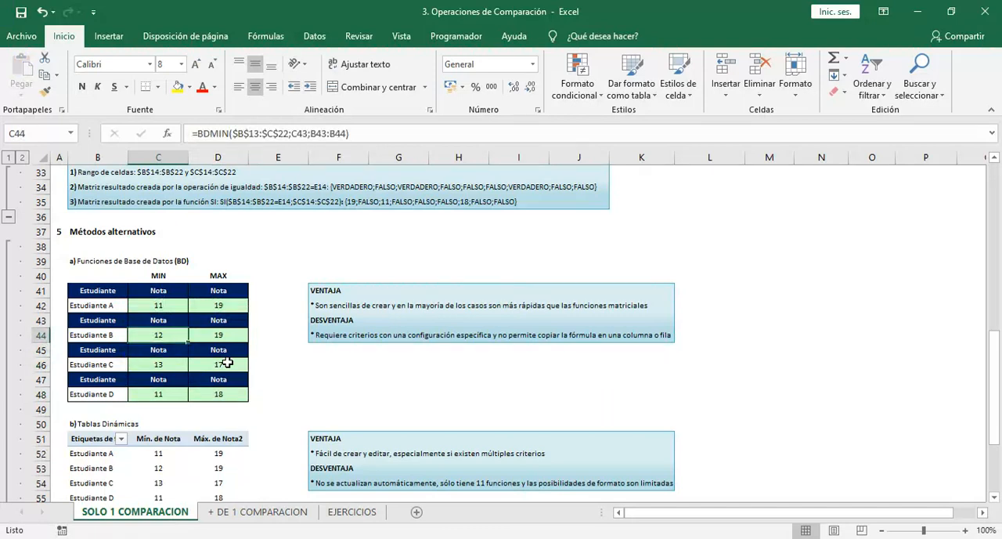
key("F2")
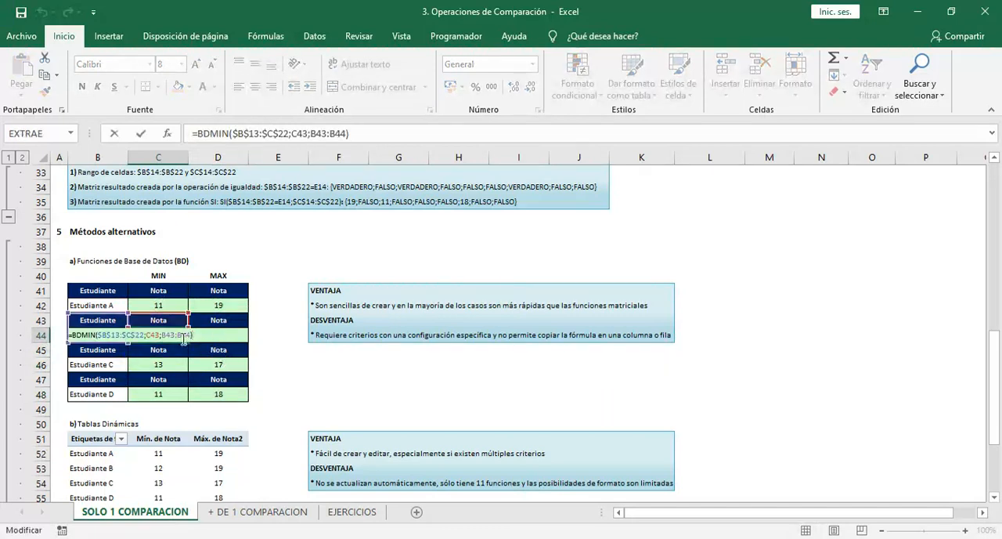
key("Escape")
left_click(373, 130)
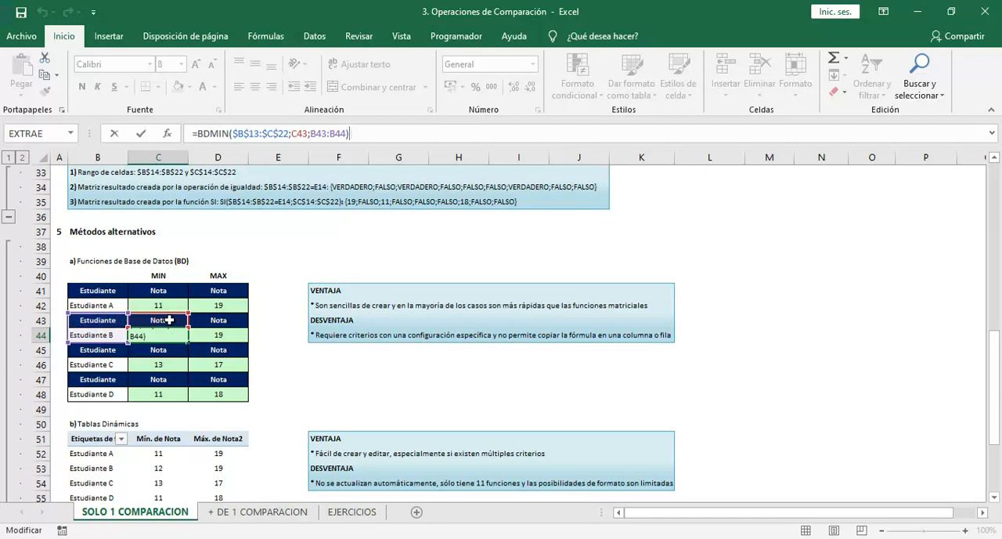
key("Escape")
Clear the Estudiante criteria header in B43 and undo the deletion
key("Left")
key("Up")
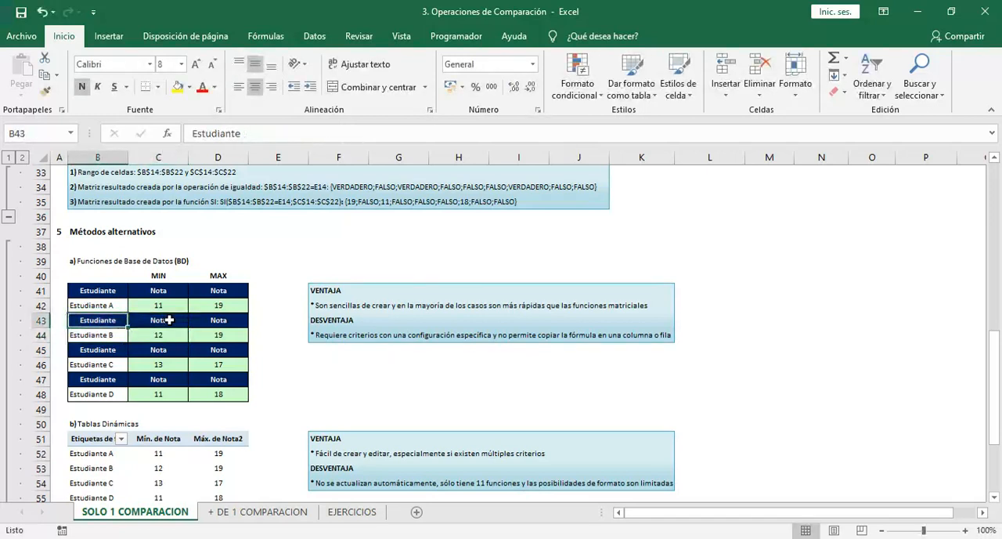
key("Delete")
key("ctrl+z")
Read the advantage and disadvantage notes beside the database functions and the pivot table
key("Right")
key("Down")
key("Right")
key("Right")
key("Right")
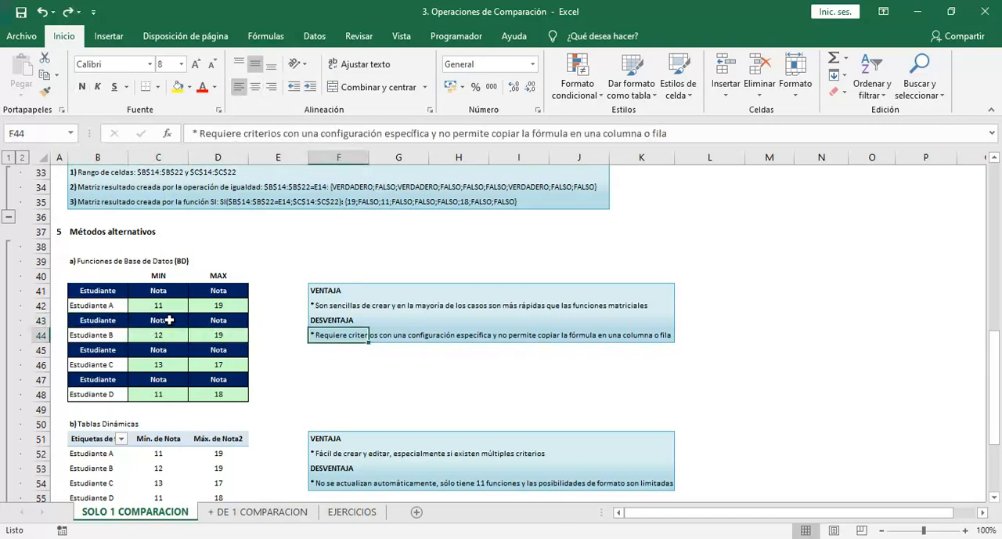
key("ctrl+Down")
key("Down")
key("Down")
key("Down")
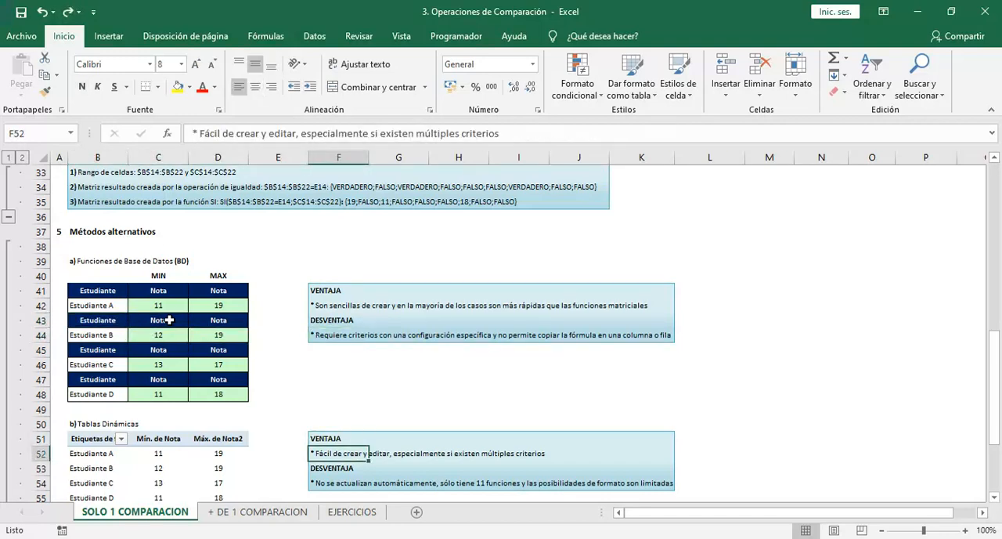
Examine the pivot table under Tablas Dinámicas, including its row labels and Mín. de Nota column
key("ctrl+Down")
key("Left")
key("Left")
key("Left")
key("Up")
key("Up")
key("Up")
key("Up")
key("Up")
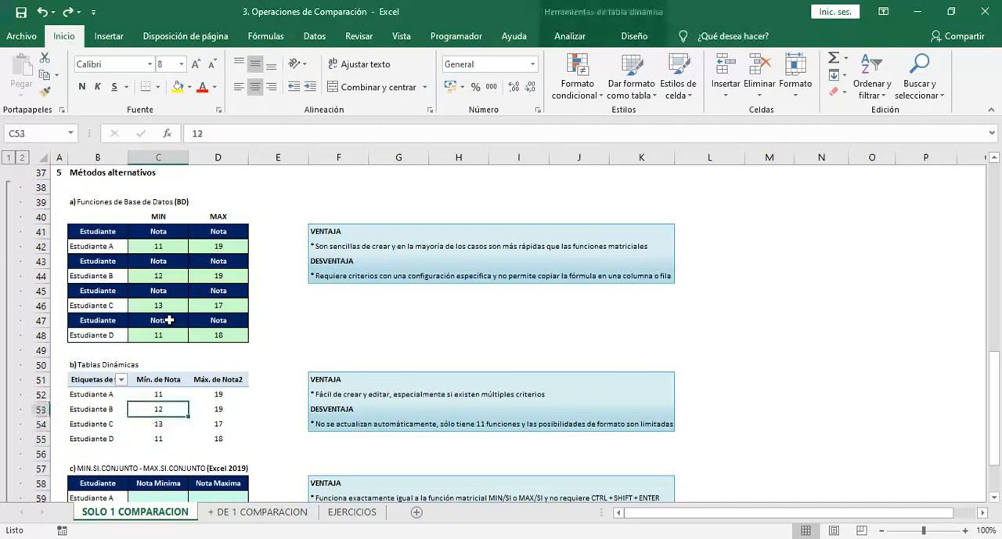
key("Left")
key("Up")
key("Up")
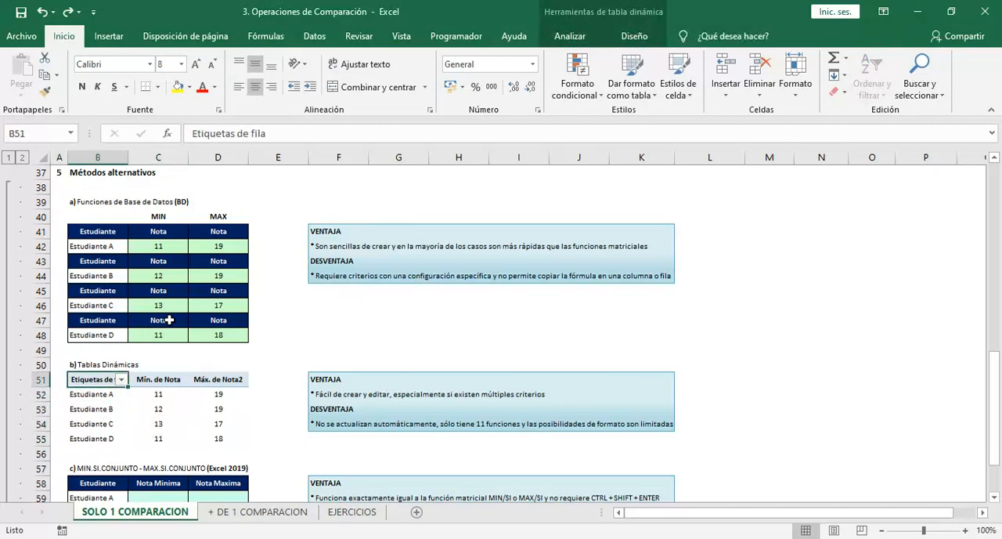
Display the pivot table's field list and inspect its Máx. de Nota2 and Mín. de Nota headers
left_click(126, 418)
left_click(144, 412)
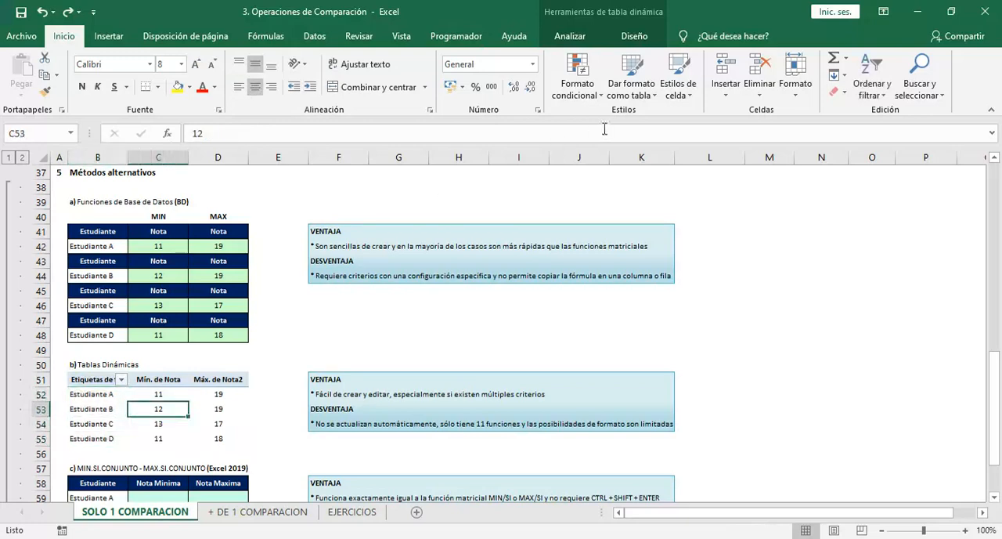
left_click(626, 38)
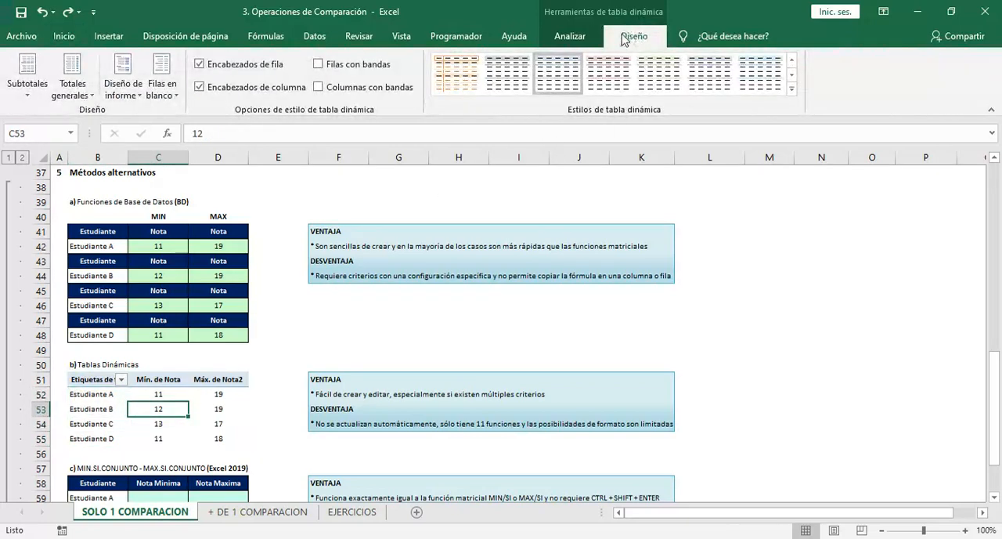
left_click(577, 41)
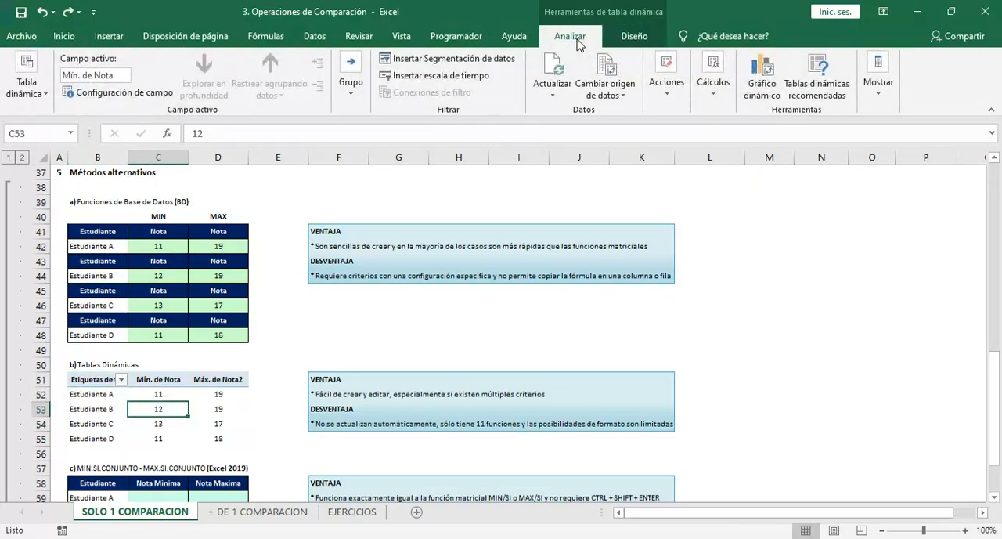
left_click(877, 82)
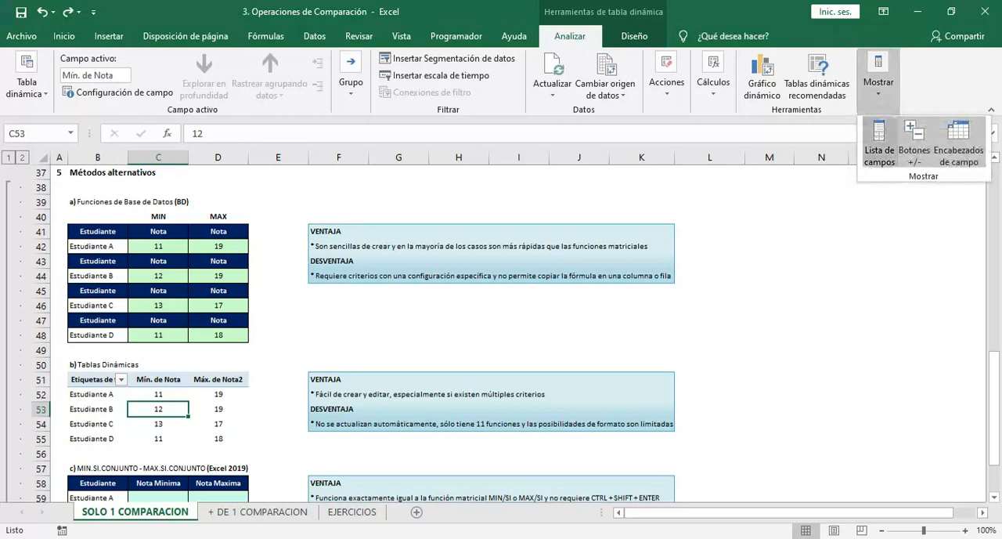
left_click(879, 151)
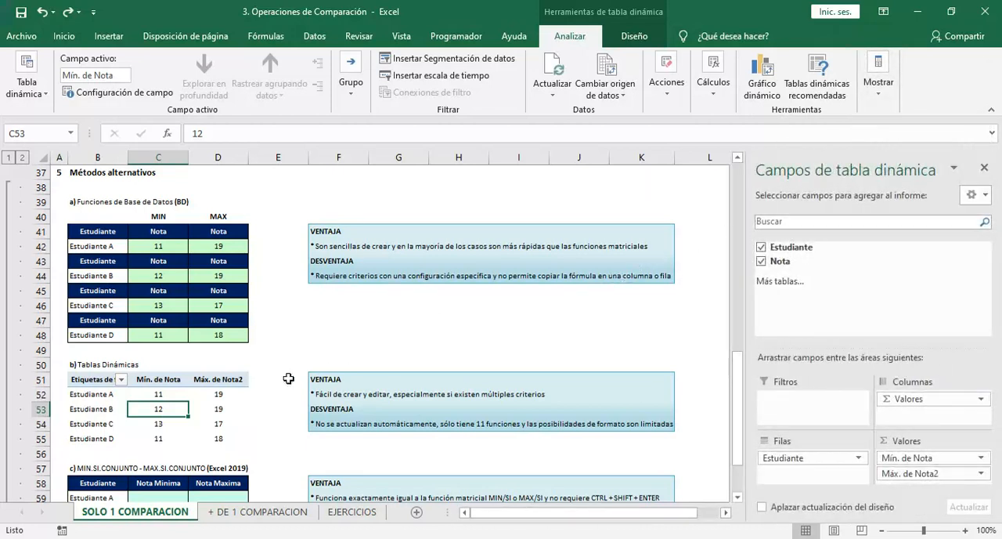
left_click(200, 383)
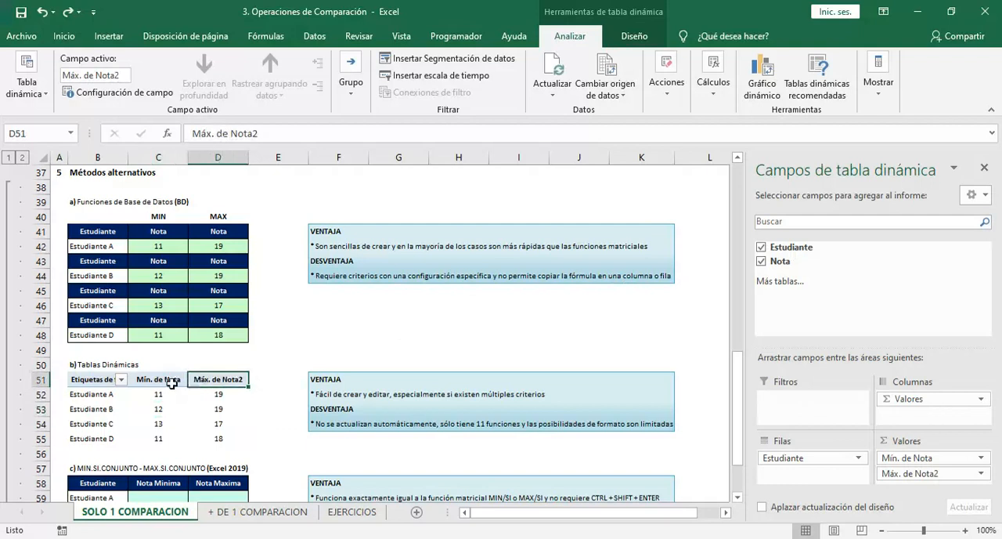
left_click(169, 383)
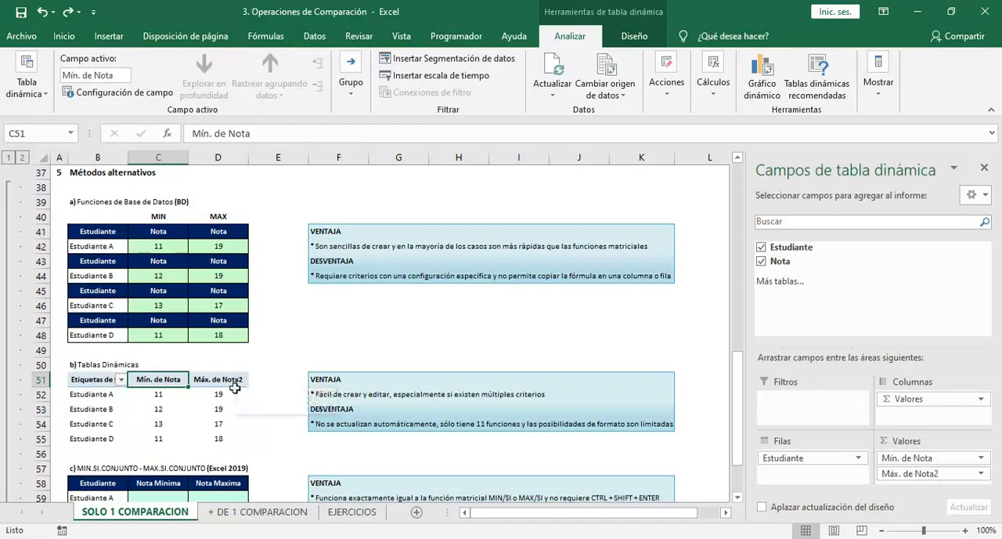
Change Estudiante A's grade in C16 of the source table to 8
left_click(258, 343)
key("ctrl+Up")
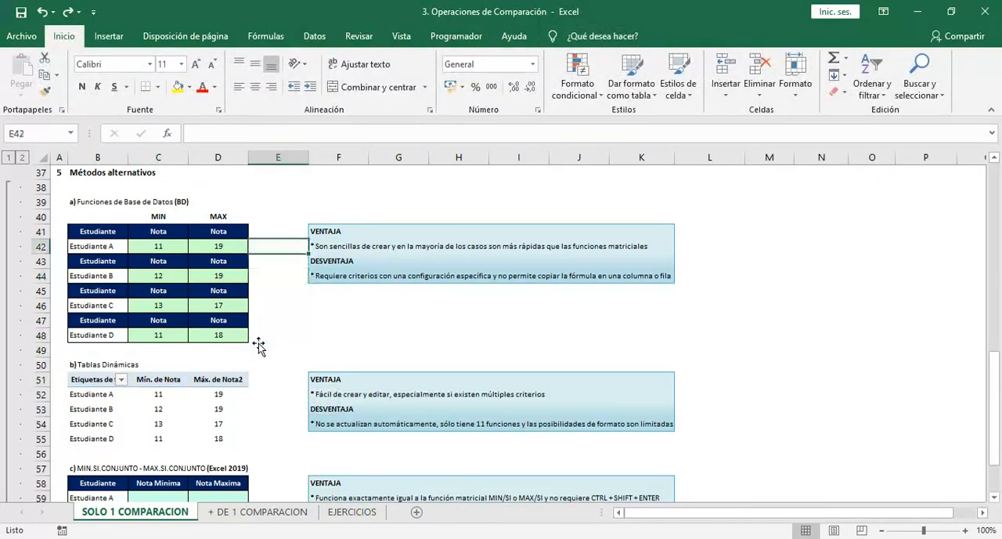
key("Up")
key("Up")
key("Up")
key("Up")
key("Up")
key("Up")
key("Up")
key("Up")
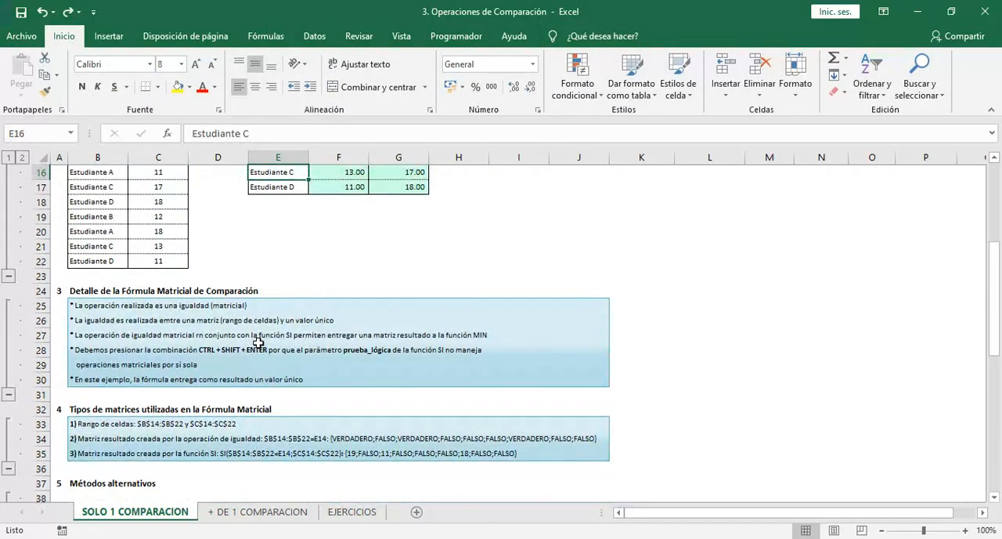
key("Left")
key("Left")
key("Down")
key("Down")
key("Down")
key("Down")
key("Down")
key("Down")
key("Down")
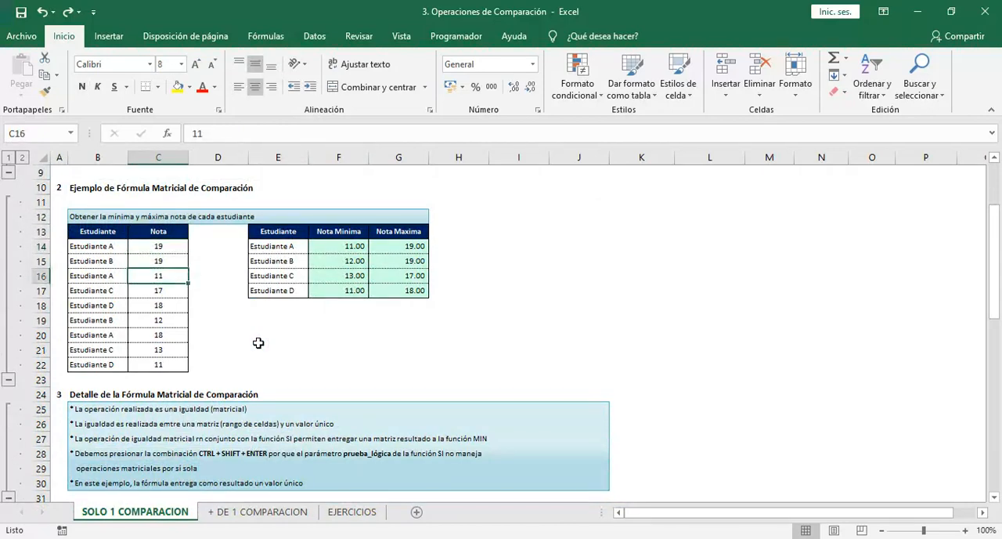
type("8")
key("Return")
Check how the MIN/SI array formulas and the BDMIN formula in C42 respond to the changed grade
key("Right")
key("Right")
key("Right")
key("Up")
key("Up")
key("Up")
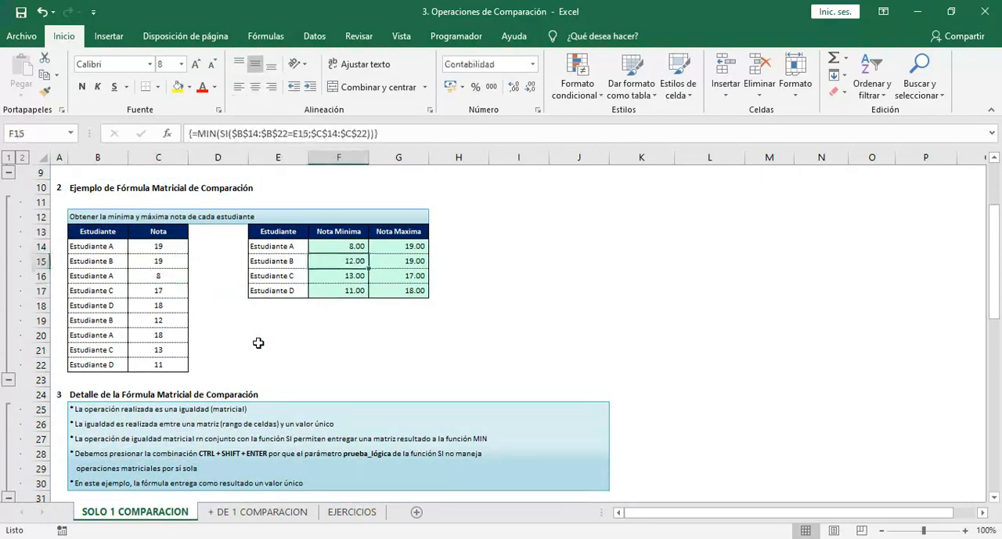
key("Down")
key("Down")
key("Down")
key("Down")
key("Down")
key("Down")
key("Down")
key("Down")
key("Down")
key("Down")
key("Down")
key("Down")
key("Down")
key("Down")
key("Down")
key("Down")
key("Down")
key("Down")
key("Down")
key("Down")
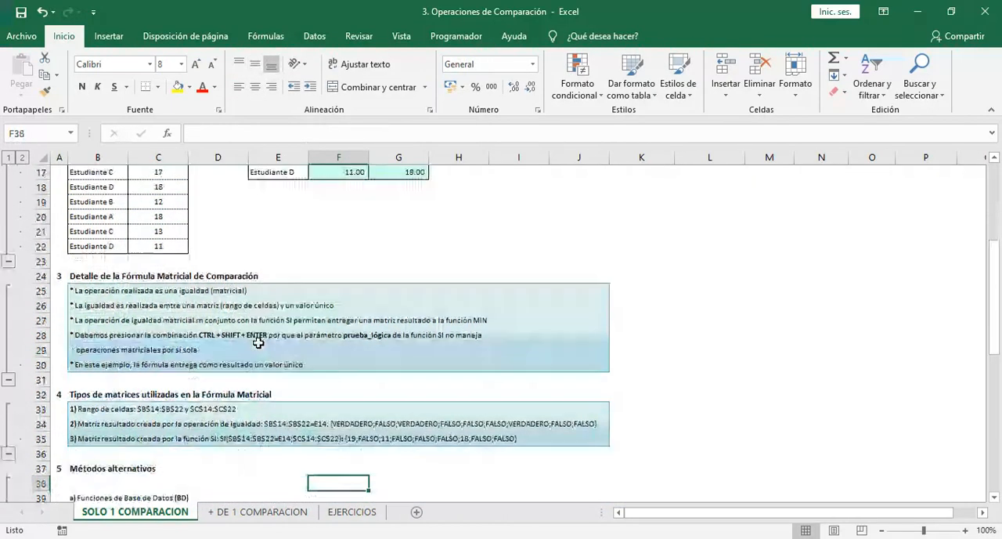
key("Left")
key("Left")
key("Left")
key("Up")
key("Up")
key("Up")
key("Up")
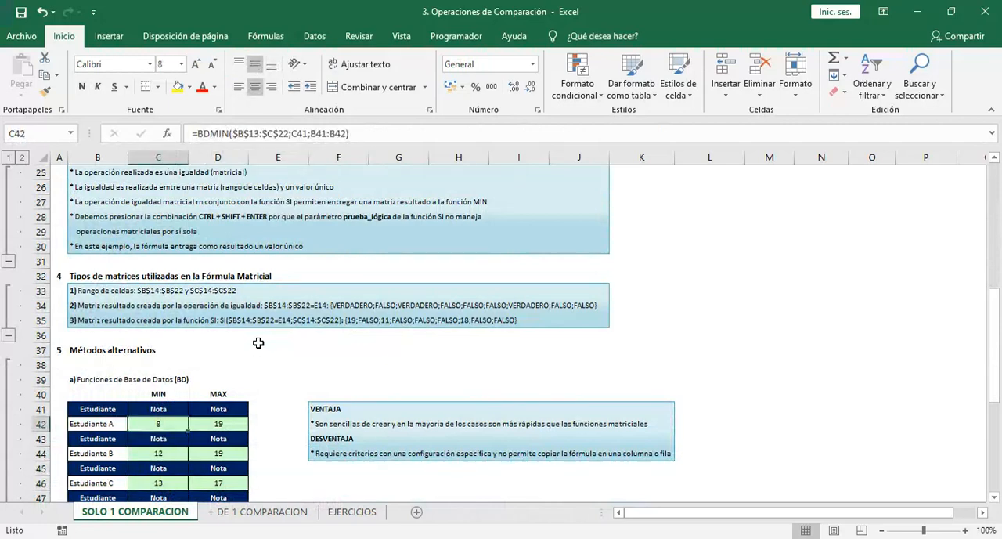
Refresh the pivot table under Tablas Dinámicas so it picks up the changed grade
key("Down")
key("Down")
key("Down")
key("Down")
key("Down")
key("Down")
key("Down")
key("Down")
key("Down")
key("Down")
key("Down")
key("Down")
key("Down")
key("Down")
key("Down")
key("Down")
key("Down")
key("Down")
key("Down")
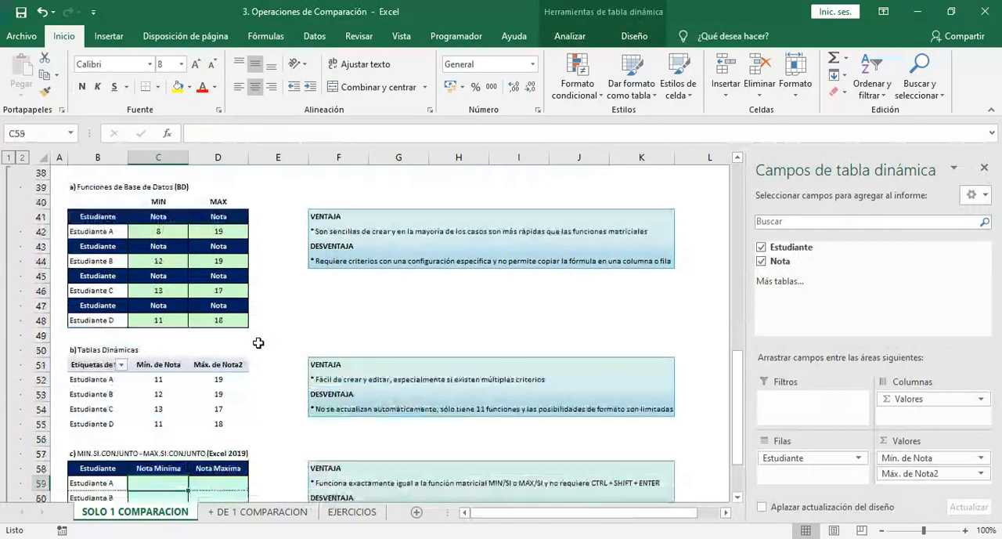
key("Up")
key("Up")
key("Up")
key("Up")
key("Up")
key("Up")
key("Up")
key("Up")
key("Up")
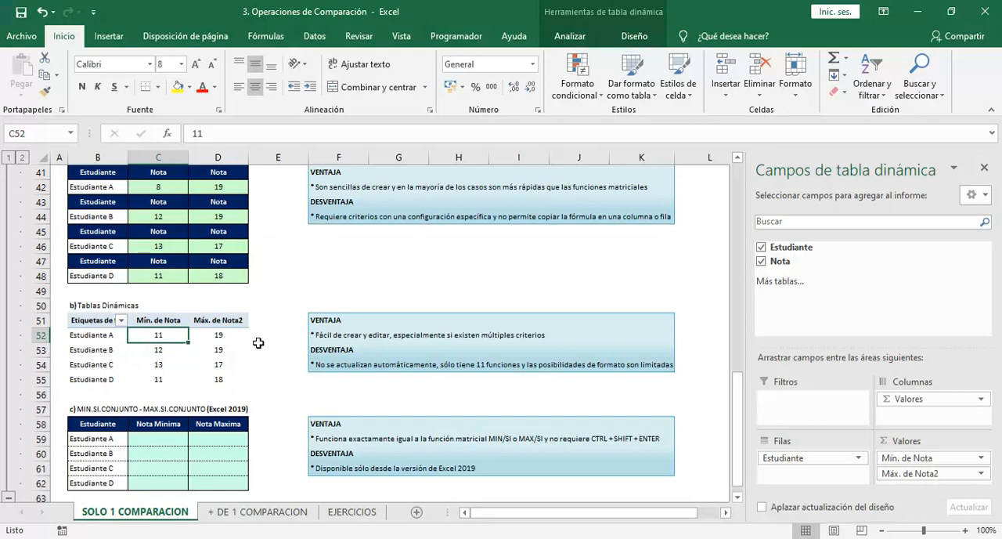
left_click(569, 44)
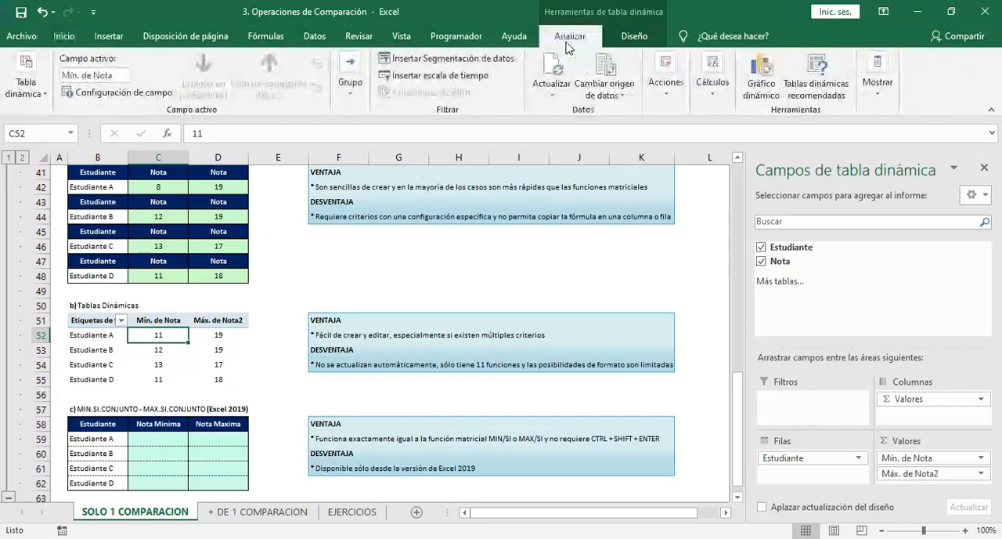
left_click(557, 69)
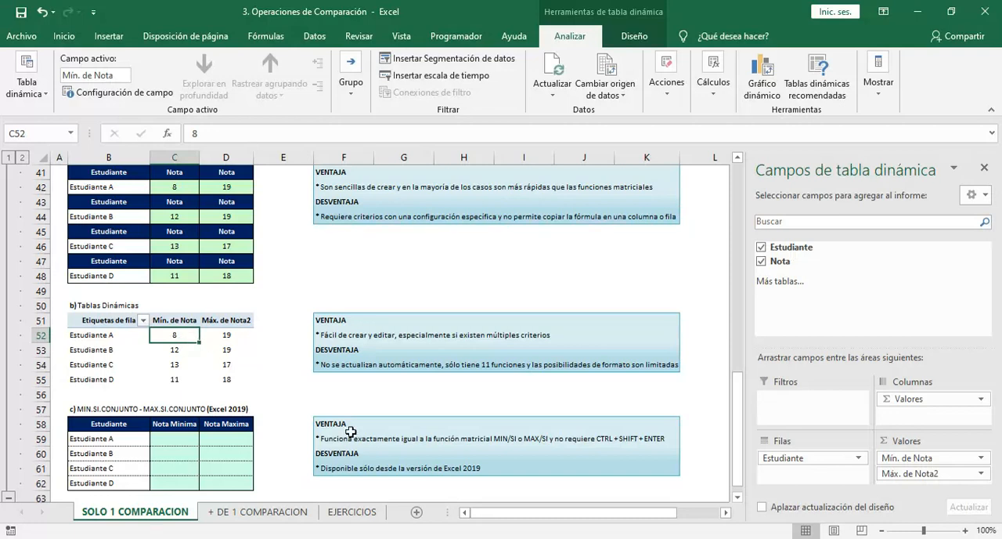
Look through the summary functions in the Máx. de Nota2 value field settings, cancel without changes and close the field list
left_click(981, 472)
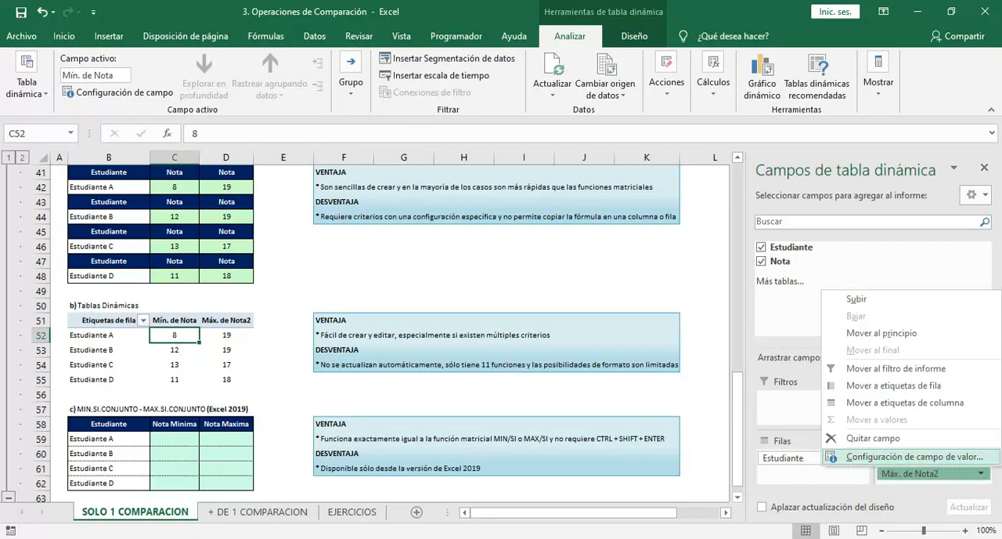
left_click(955, 456)
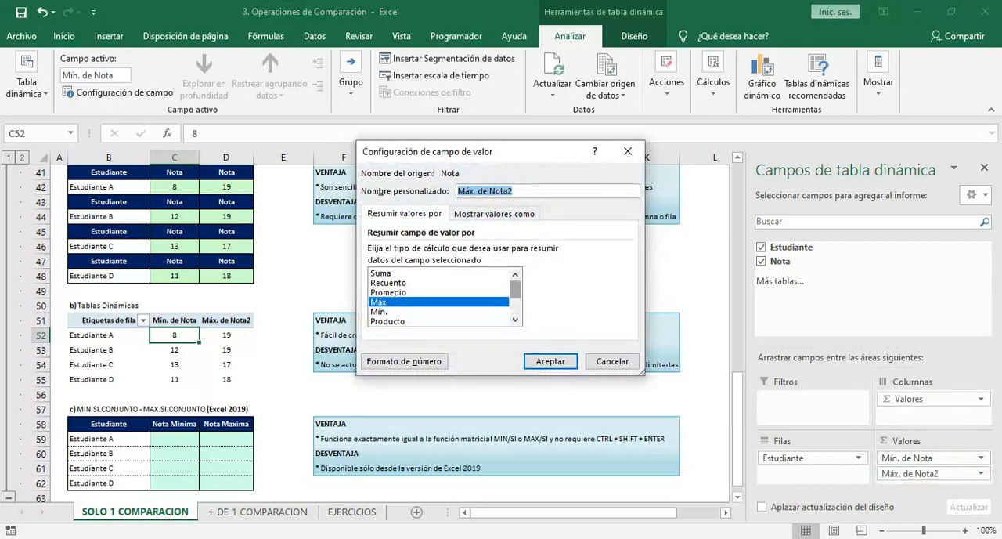
left_click(515, 320)
left_click(515, 319)
left_click(515, 319)
left_click(515, 319)
left_click(515, 319)
left_click_drag(515, 304, 515, 289)
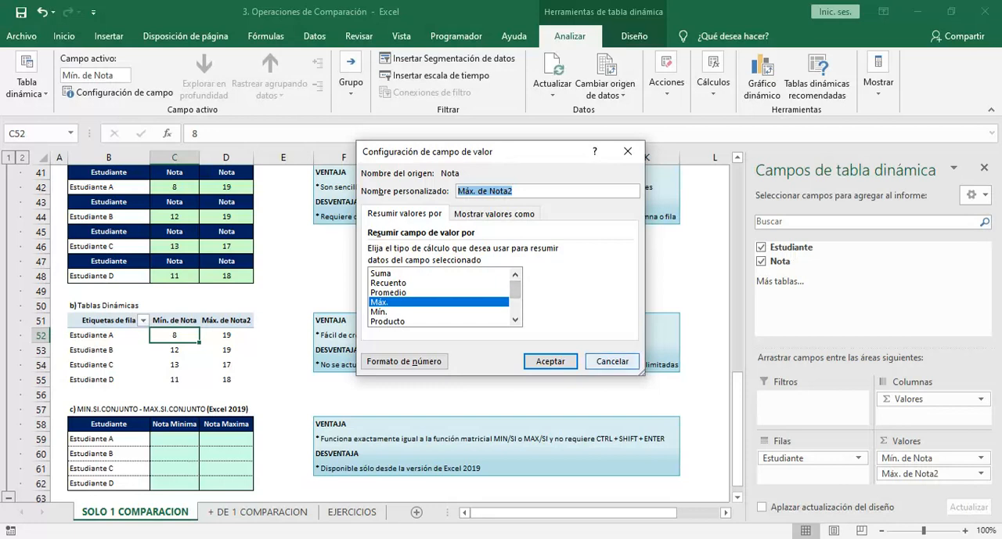
left_click(613, 361)
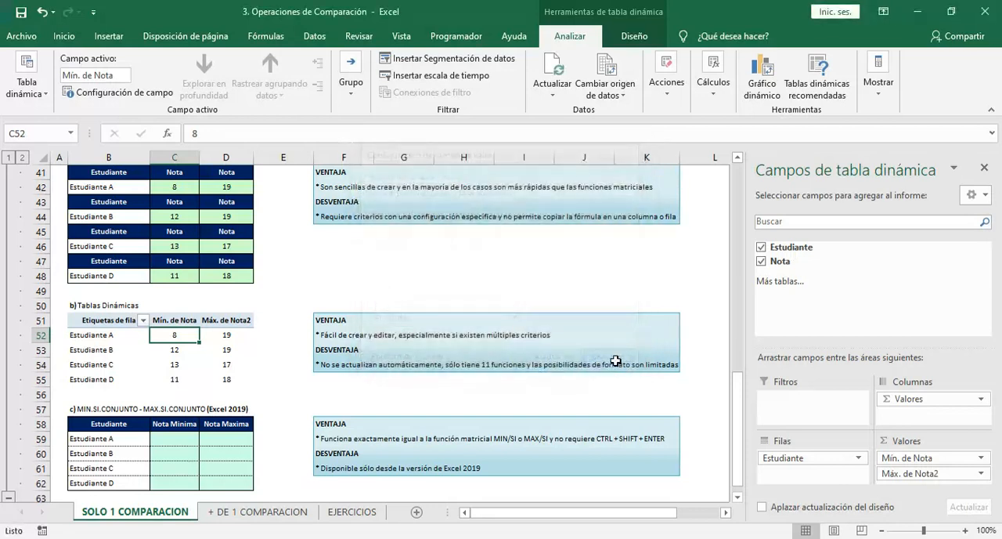
left_click(984, 168)
Begin a MIN.SI.CONJUNTO formula in C59, Estudiante A's Nota Minima cell in section c
left_click(288, 363)
key("Down")
key("Down")
key("Down")
key("Down")
key("Down")
key("Down")
key("Down")
key("Down")
key("Down")
key("Down")
key("Down")
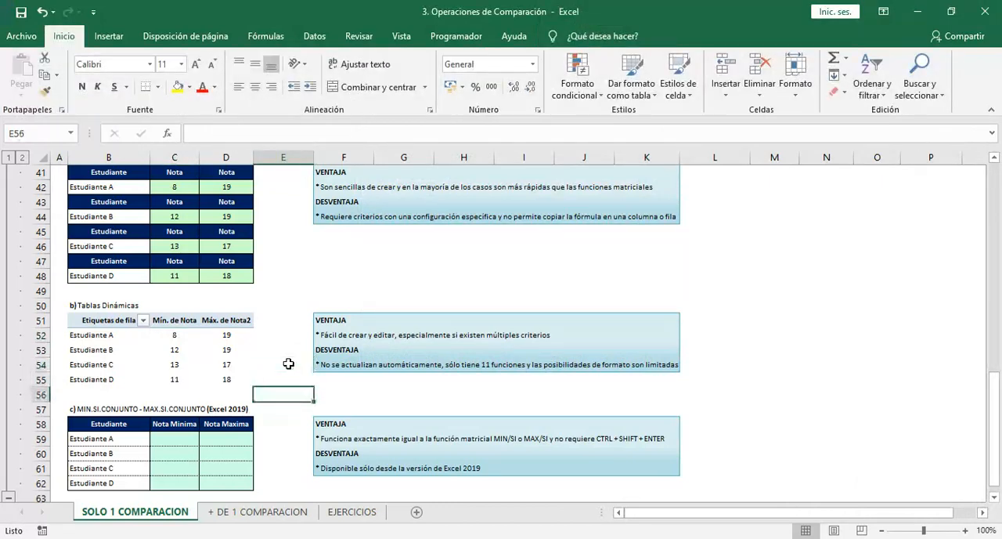
key("Left")
key("Left")
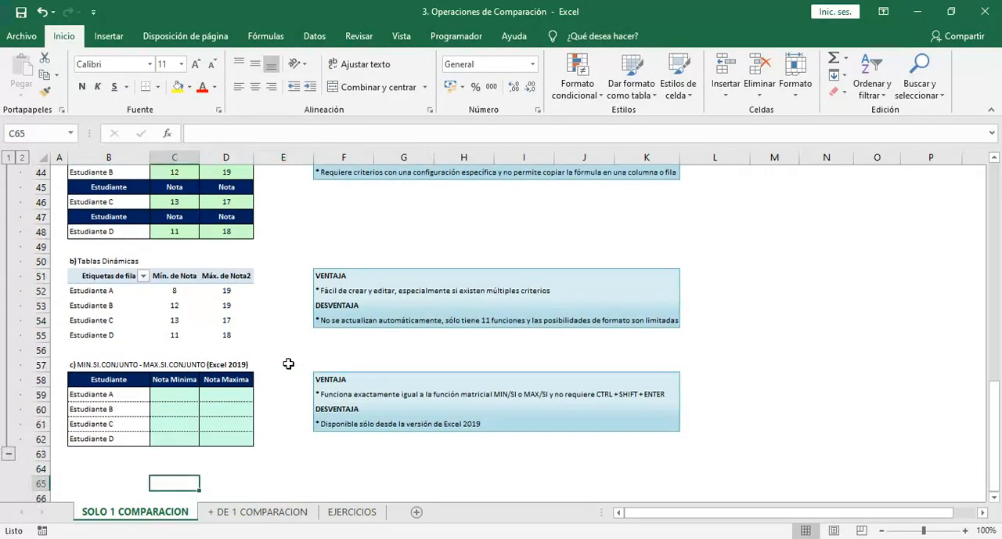
key("ctrl+Up")
key("Down")
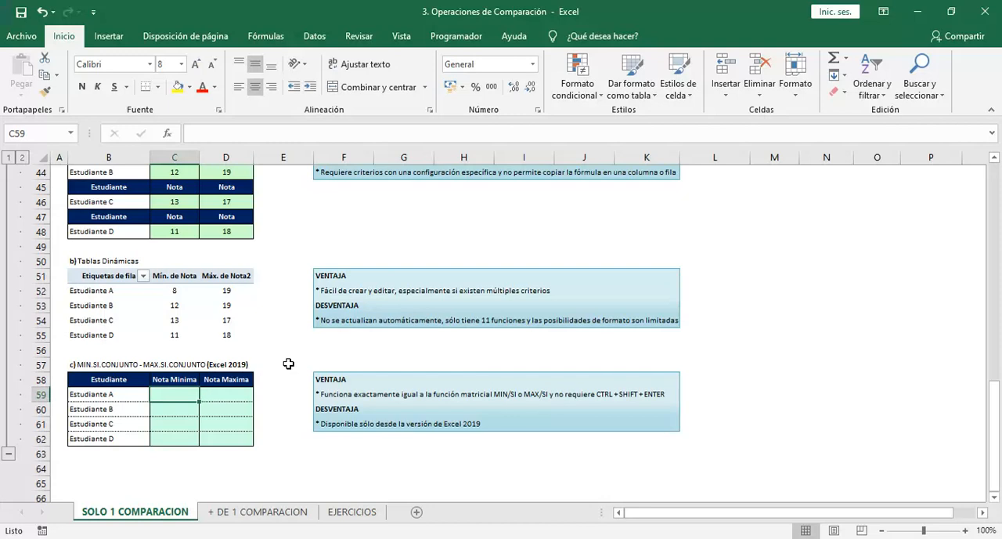
type("=")
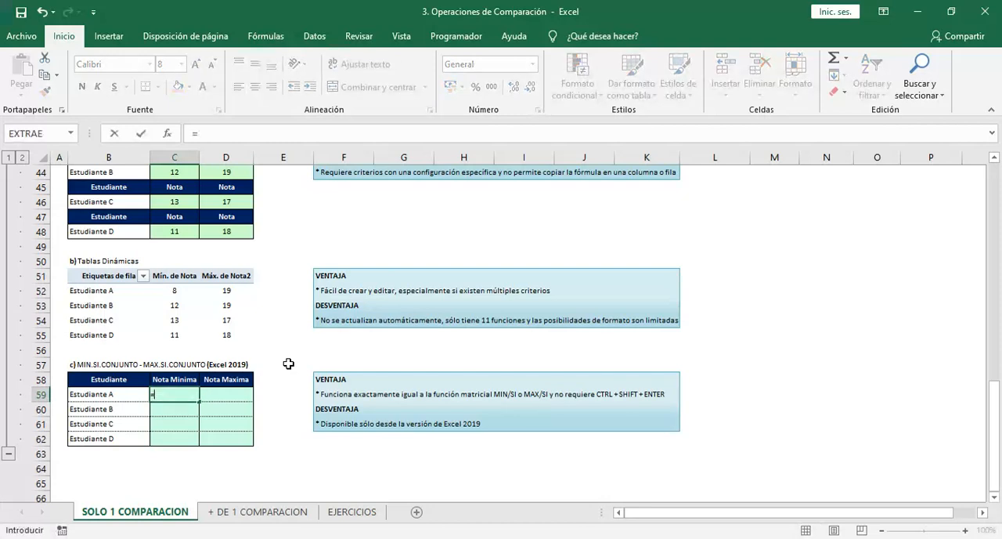
type("min")
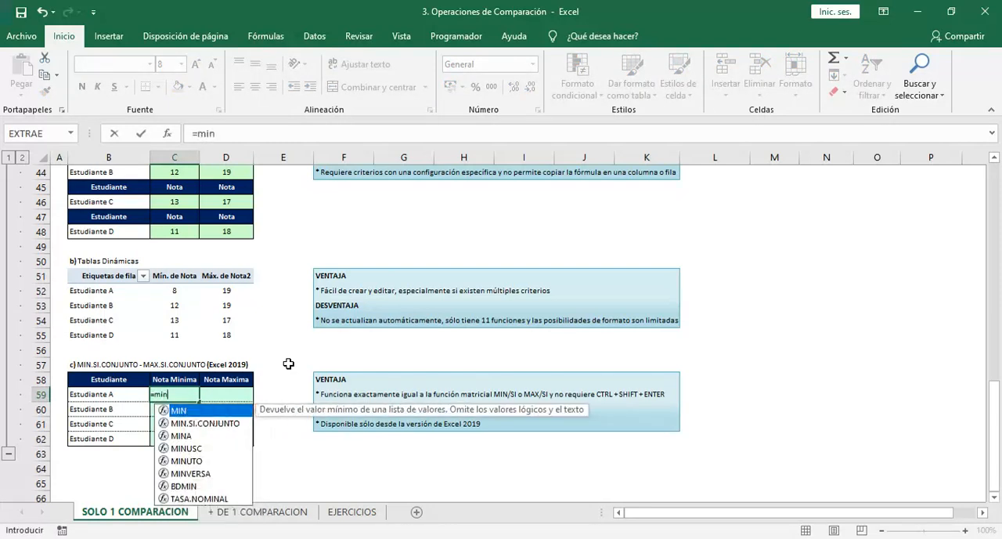
key("Down")
key("Tab")
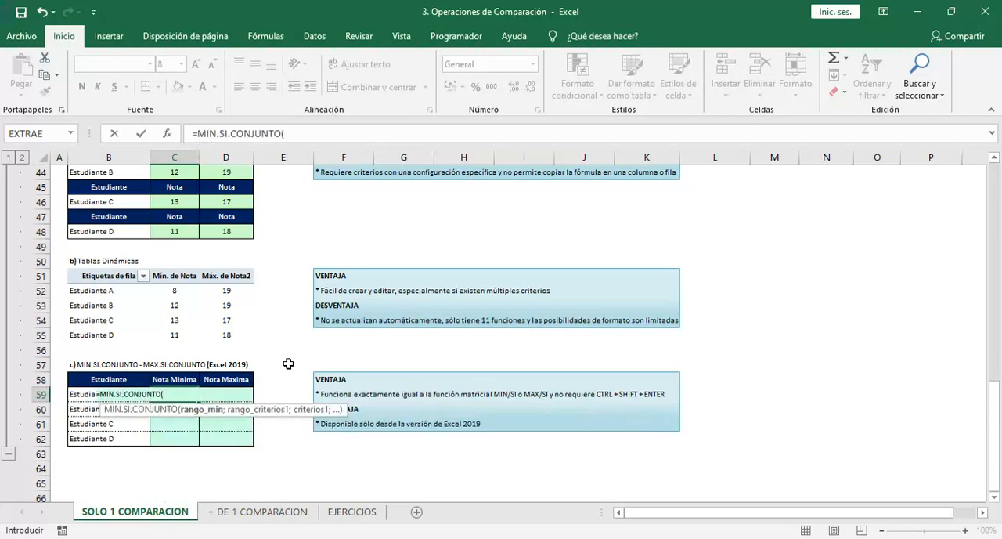
Set the formula's rango_min to the source table's grades as the absolute range $C$14:$C$22
key("Up")
key("Up")
key("Up")
key("Up")
key("Up")
key("Up")
key("Up")
key("Up")
key("Up")
key("Up")
key("Up")
key("Up")
key("Up")
key("Up")
key("Up")
key("Up")
key("Up")
key("Up")
key("Up")
key("Up")
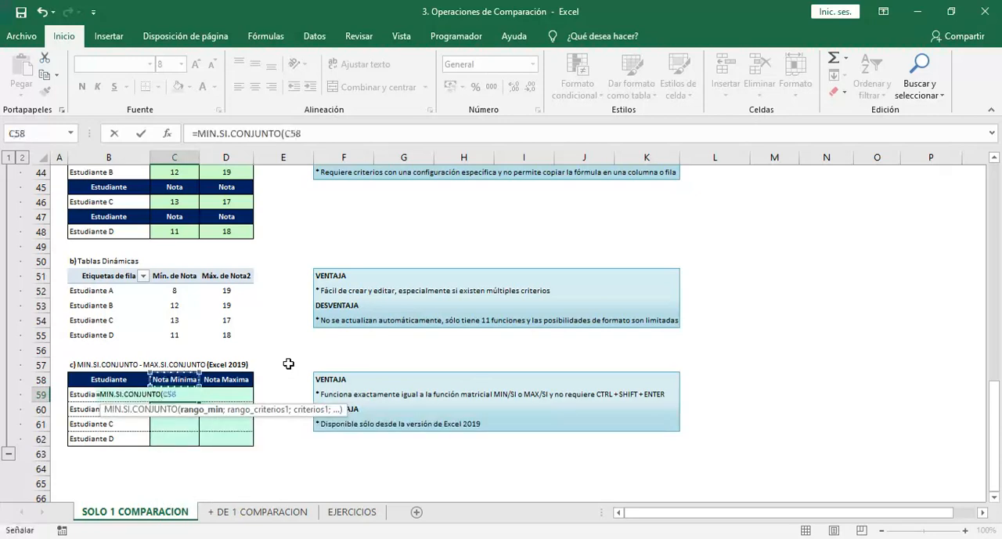
key("Up")
key("Up")
key("Up")
key("Up")
key("Up")
key("Up")
key("Up")
key("Up")
key("Up")
key("Up")
key("Up")
key("Up")
key("Up")
key("Up")
key("Up")
key("Up")
key("Up")
key("Up")
key("Up")
key("Up")
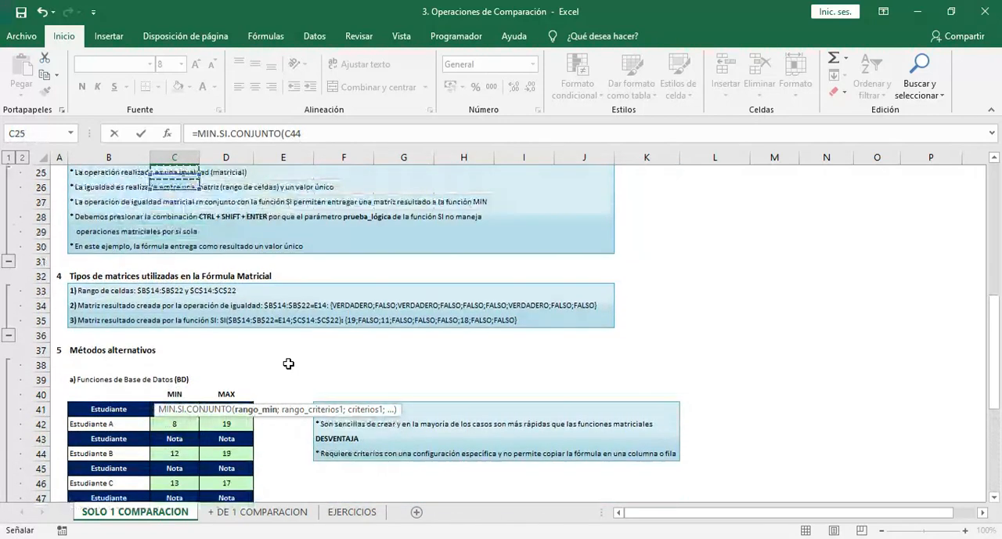
key("Down")
key("Down")
key("Down")
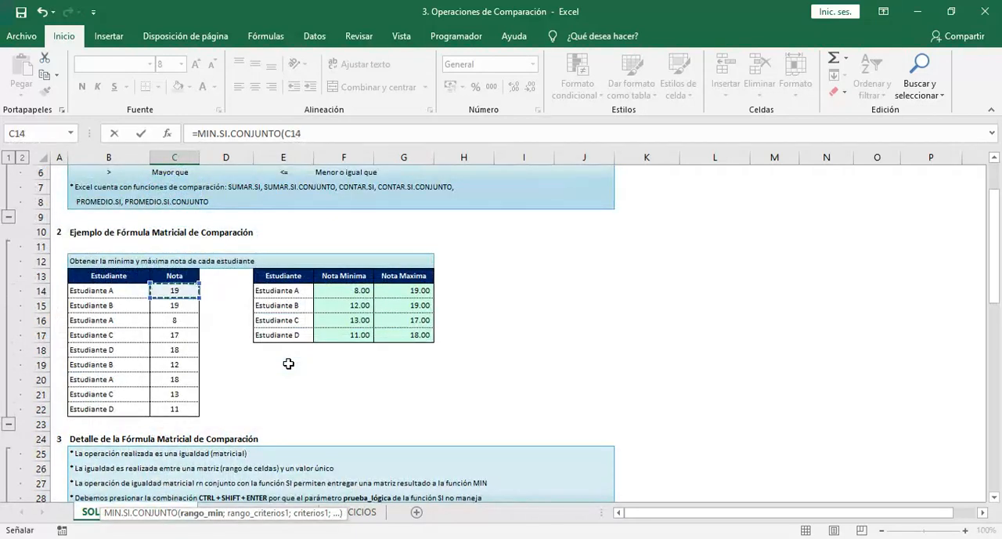
key("ctrl+shift+Down")
key("F4")
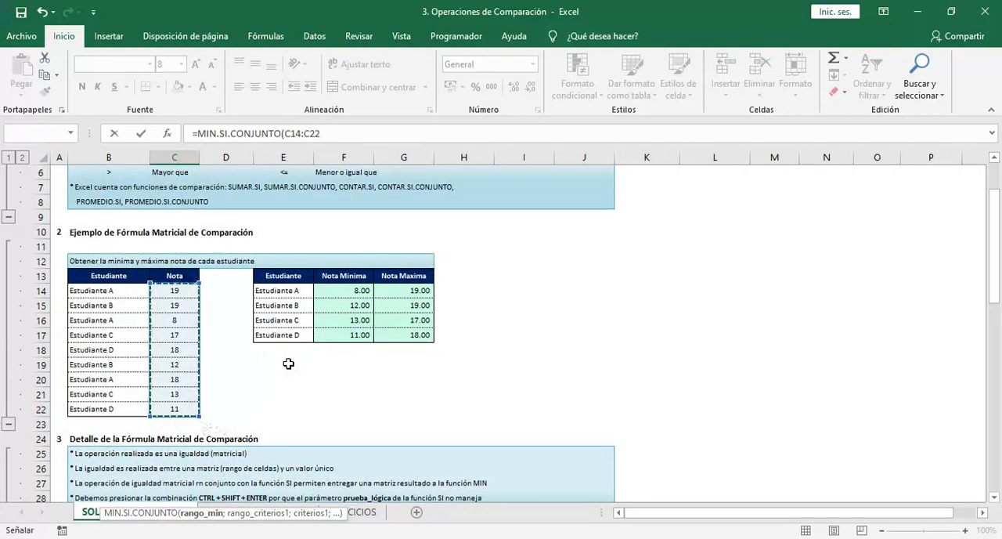
Add the source table's student names, $B$14:$B$22 as an absolute range, as rango_criterios1 of the MIN.SI.CONJUNTO formula
type(";")
key("Left")
key("Up")
key("Up")
key("Up")
key("Up")
key("Up")
key("Up")
key("Up")
key("Up")
key("Up")
key("Up")
key("Up")
key("Up")
key("Up")
key("Up")
key("Up")
key("Up")
key("Up")
key("Up")
key("Up")
key("Up")
key("Up")
key("Up")
key("Up")
key("Up")
key("Up")
key("Up")
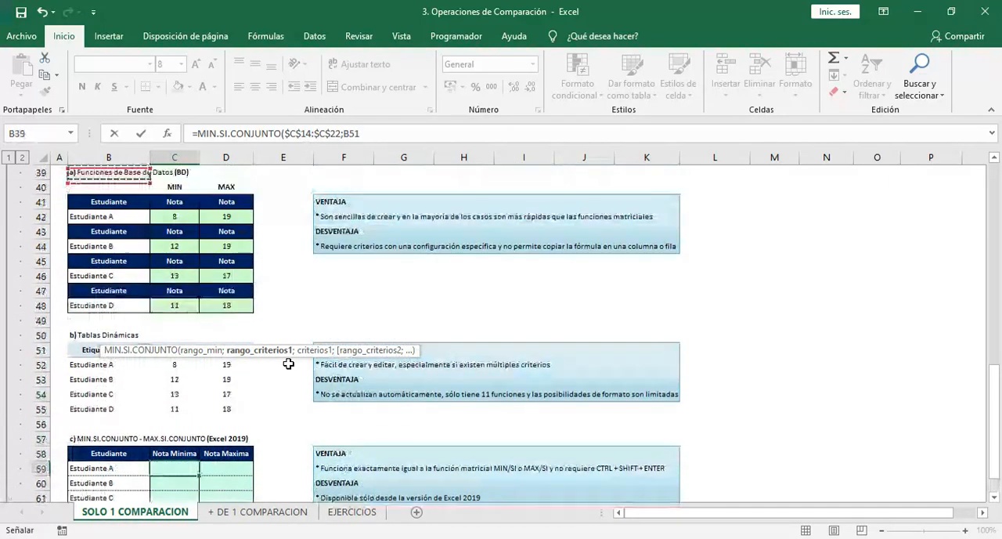
key("Up")
key("Up")
key("Up")
key("Up")
key("Up")
key("Up")
key("Up")
key("Up")
key("Up")
key("Up")
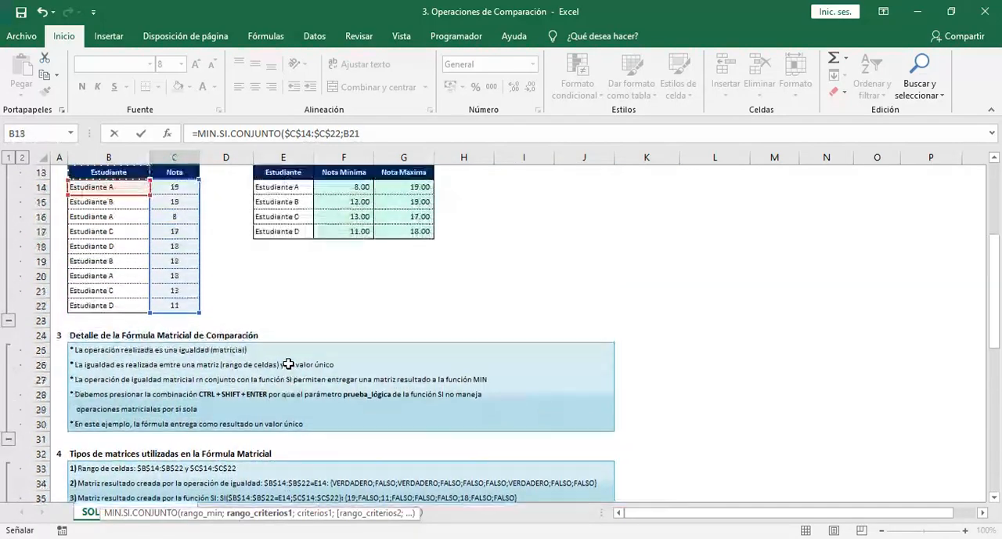
key("Down")
key("Down")
key("Down")
key("shift+Down")
key("shift+Down")
key("shift+Down")
key("shift+Down")
key("shift+Down")
key("shift+Down")
key("shift+Down")
key("shift+Down")
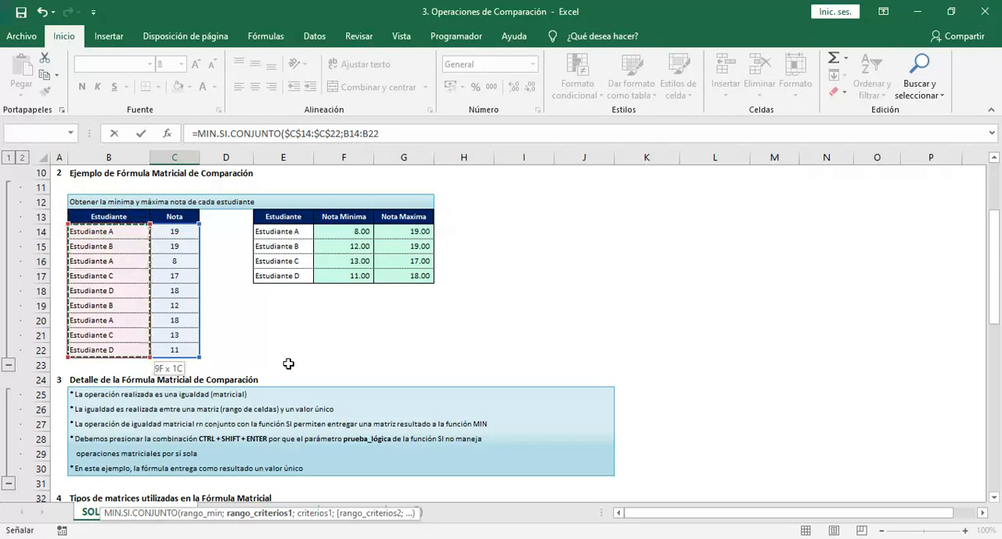
key("F4")
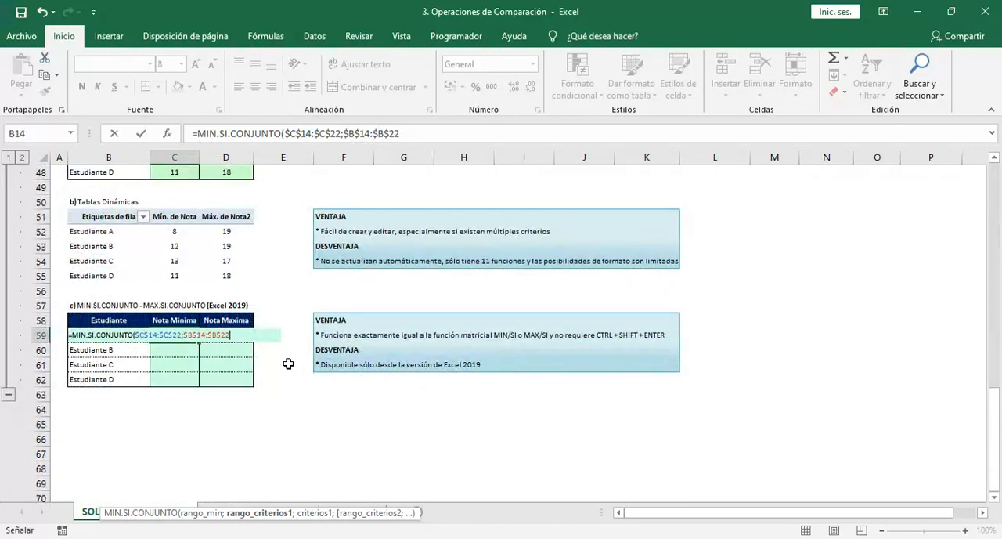
Use B59 as the criterion and complete the MIN.SI.CONJUNTO formula in C59
type(";")
key("Left")
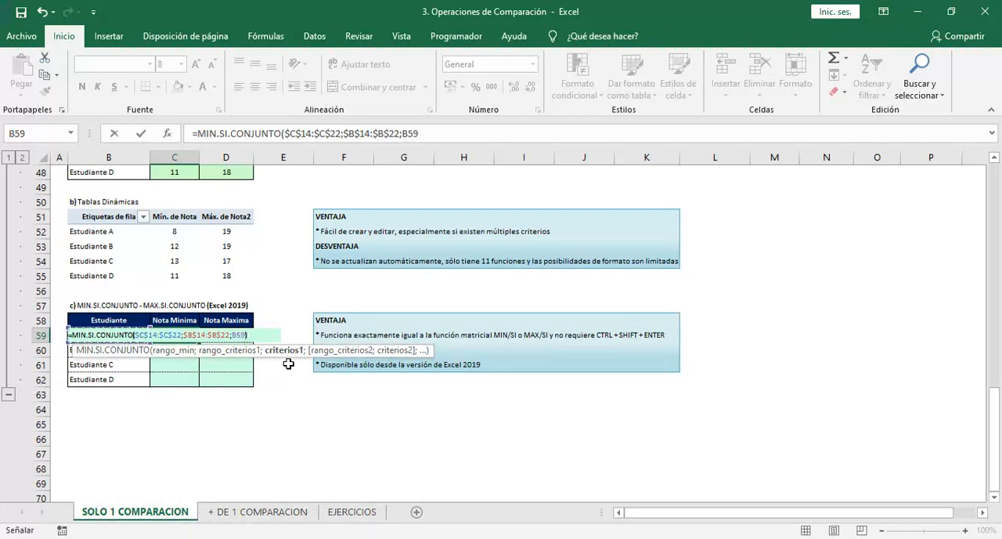
type(")")
key("Return")
Fill the C59 formula down to C62 without formatting
key("Up")
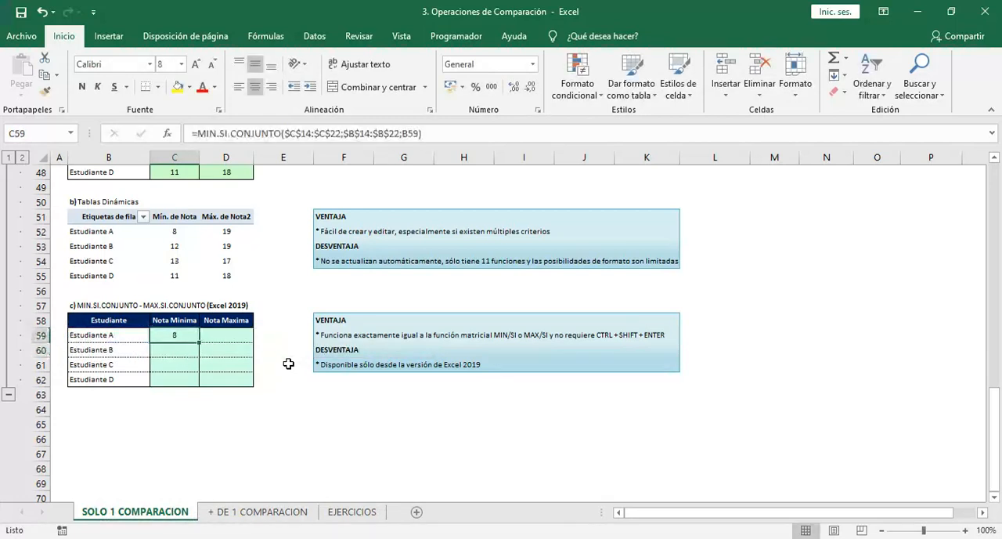
left_click_drag(199, 342, 199, 386)
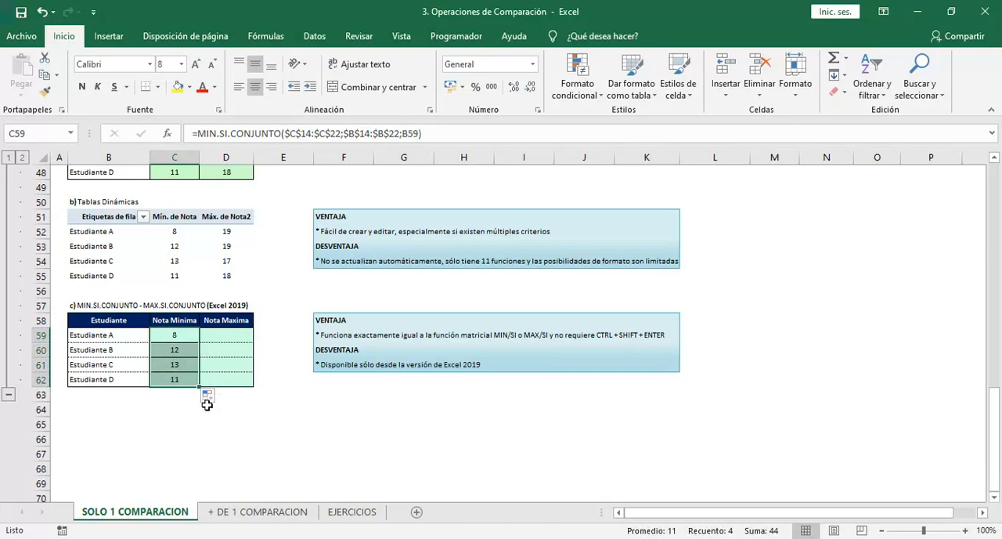
left_click(209, 396)
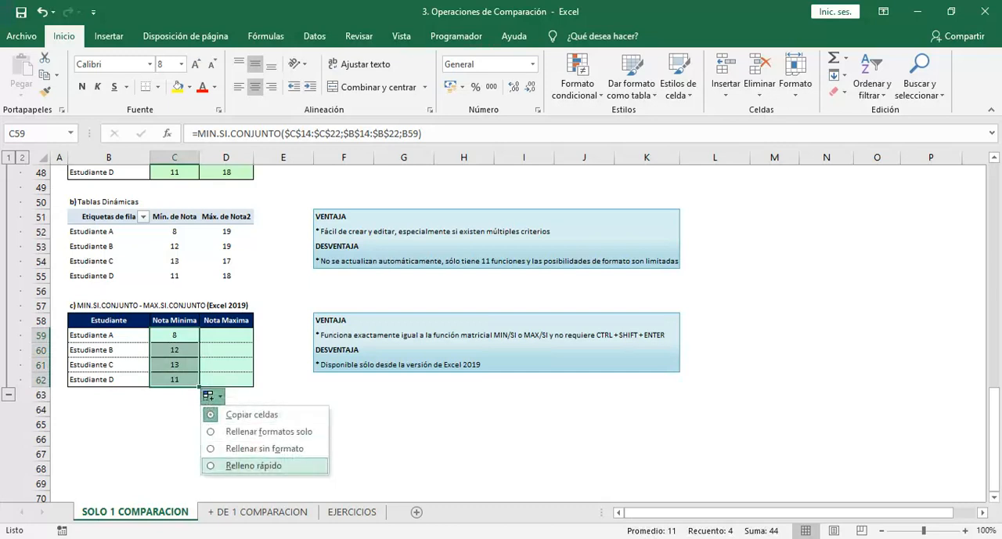
left_click(263, 447)
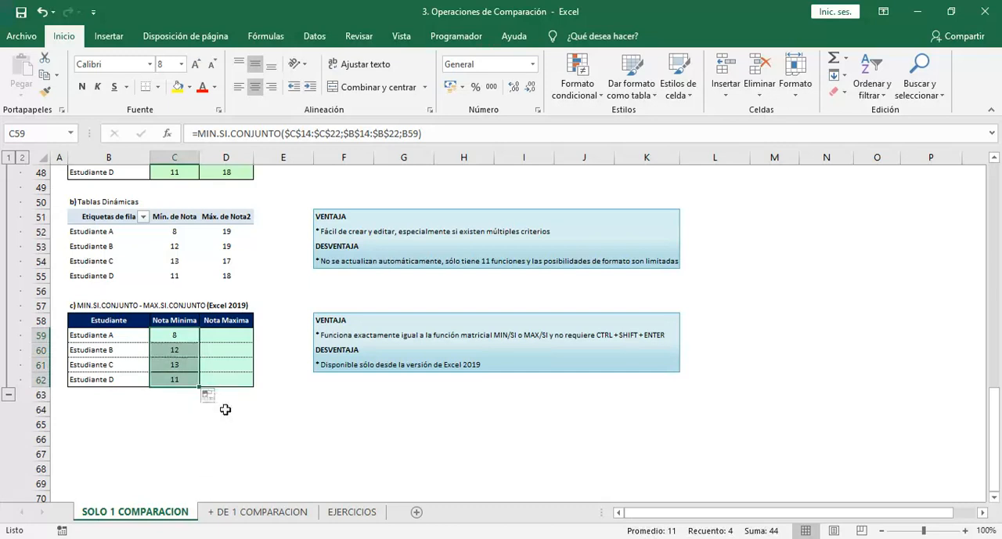
Begin a MAX.SI.CONJUNTO formula in D59 with the absolute grade range $C$14:$C$22 as rango_max
left_click(231, 336)
type("=max.")
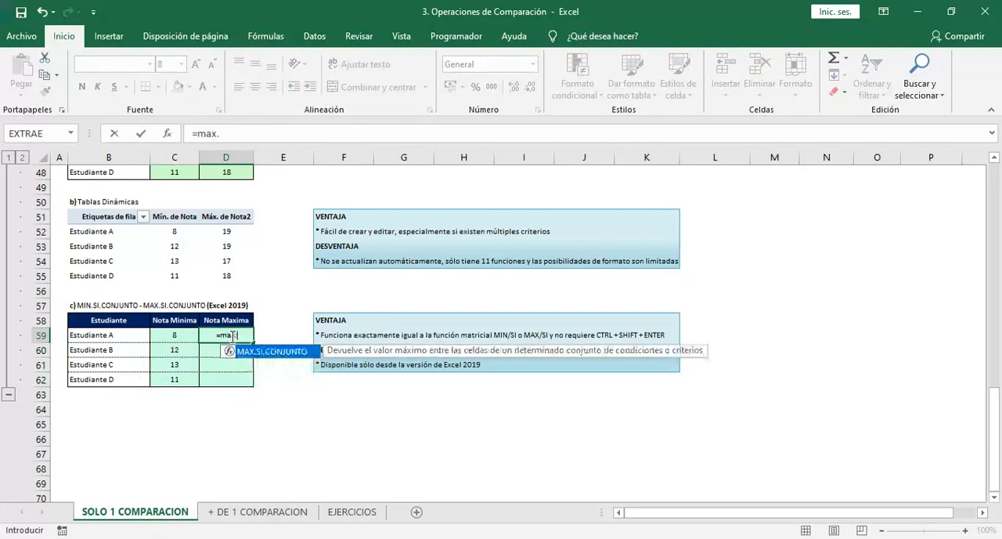
key("Tab")
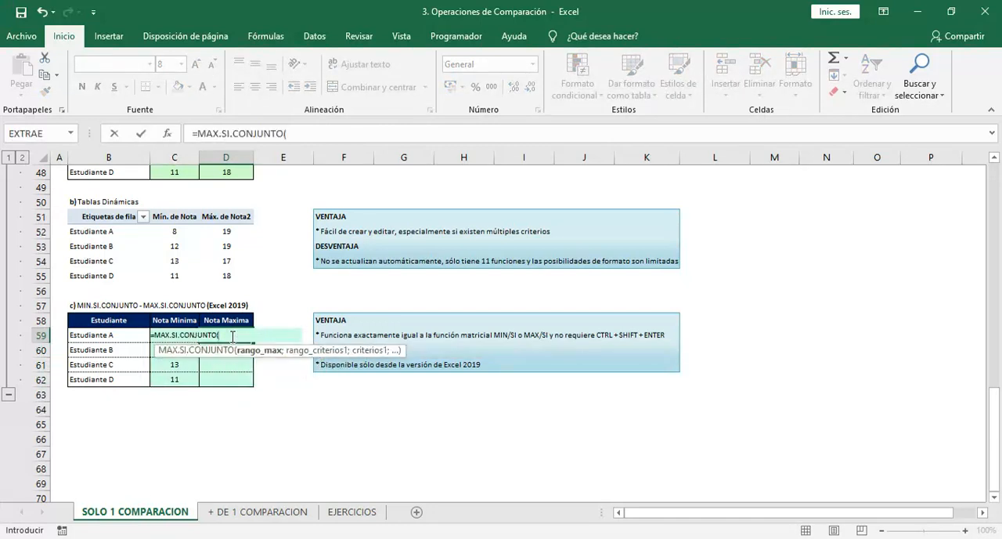
left_click(169, 200)
key("Up")
key("Up")
key("Up")
key("Up")
key("Up")
key("Up")
key("Up")
key("Up")
key("Up")
key("Up")
key("Up")
key("Up")
key("Up")
key("Up")
key("Up")
key("Up")
key("Up")
key("Up")
key("Up")
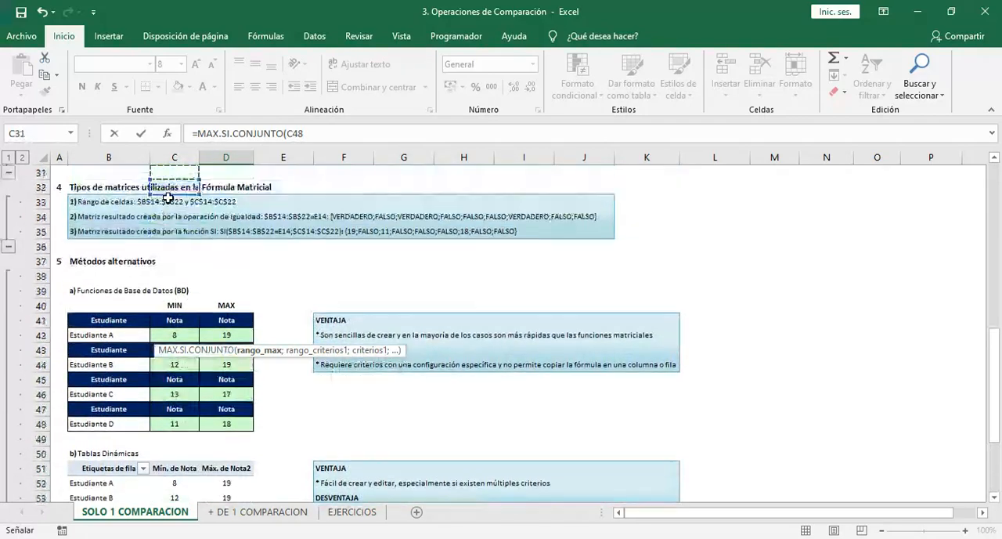
key("Up")
key("Up")
key("Up")
key("Up")
key("Up")
key("Up")
key("Up")
key("Up")
key("Up")
key("Up")
key("Up")
key("Up")
key("Up")
key("Up")
key("Up")
key("Up")
key("Up")
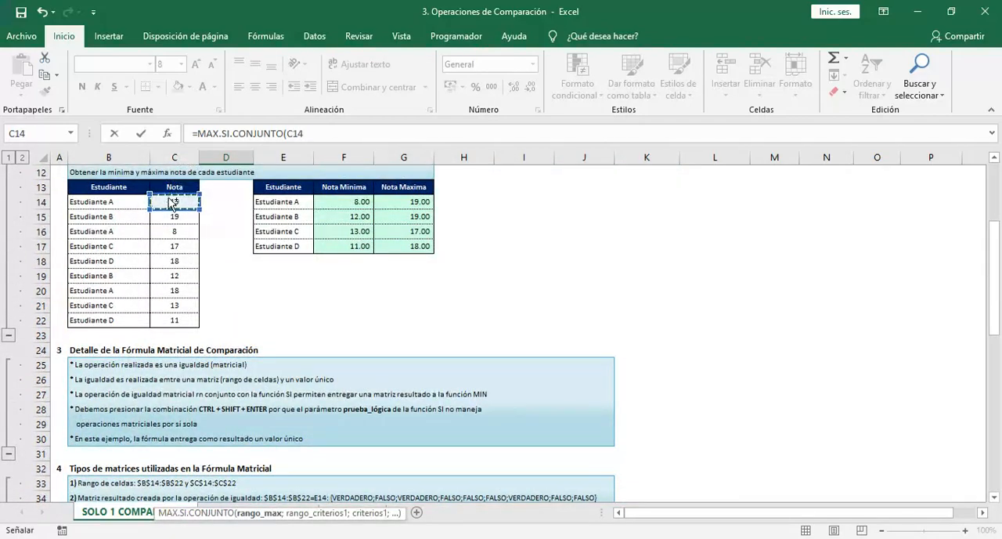
key("shift+Down")
key("shift+Down")
key("shift+Down")
key("shift+Down")
key("shift+Down")
key("shift+Down")
key("shift+Down")
key("shift+Down")
key("F4")
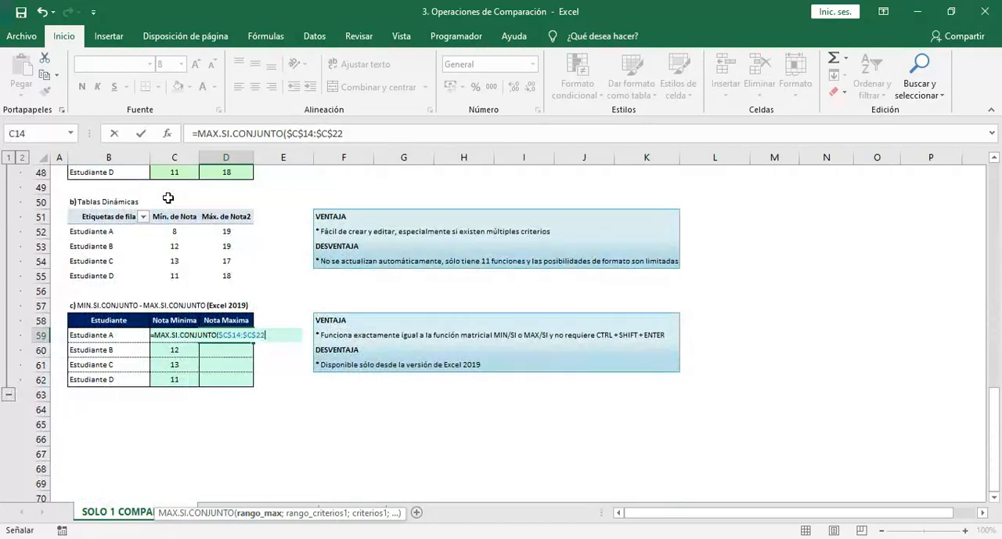
Add the absolute student range $B$14:$B$22 as rango_criterios1 of the MAX.SI.CONJUNTO formula
type(";")
key("Up")
key("Up")
key("Up")
key("Up")
key("Up")
key("Up")
key("Up")
key("Up")
key("Up")
key("Up")
key("Up")
key("Up")
key("Up")
key("Up")
key("Up")
key("Up")
key("Up")
key("Up")
key("Up")
key("Up")
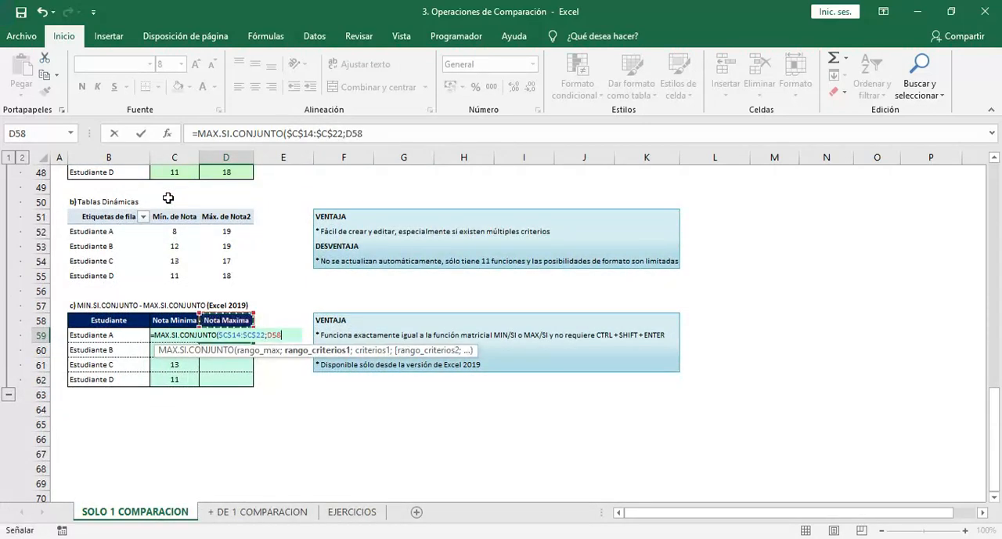
key("Left")
key("Left")
key("Up")
key("Up")
key("Up")
key("Up")
key("Up")
key("Up")
key("Up")
key("Up")
key("Up")
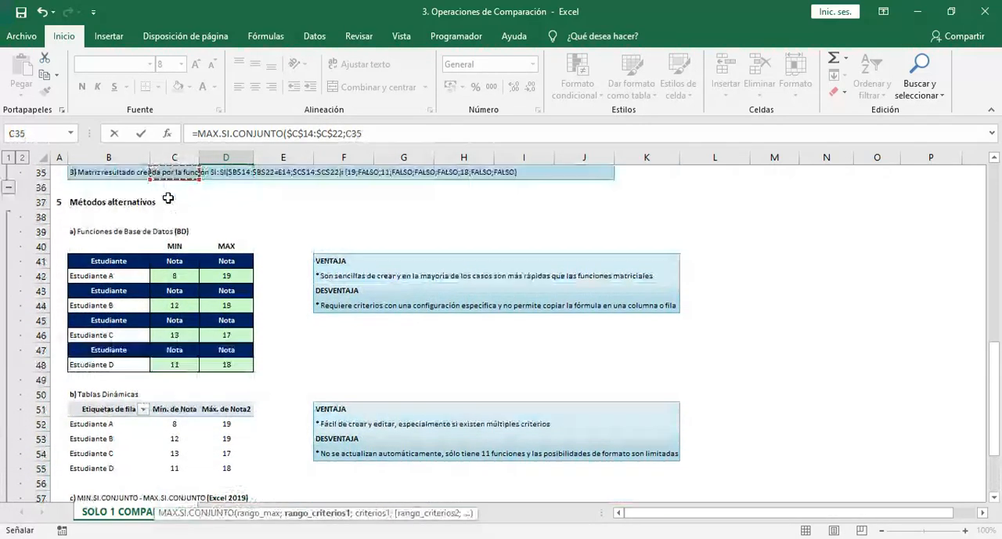
key("Up")
key("Up")
key("Up")
key("Up")
key("Up")
key("Up")
key("Up")
key("Up")
key("Up")
key("Up")
key("Up")
key("Up")
key("Up")
key("Up")
key("Up")
key("Up")
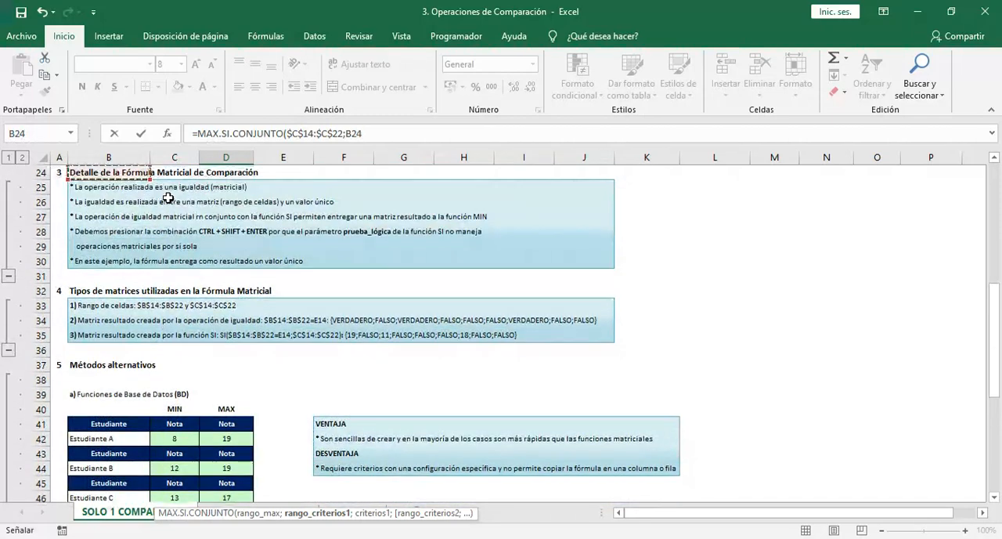
key("ctrl+shift+Down")
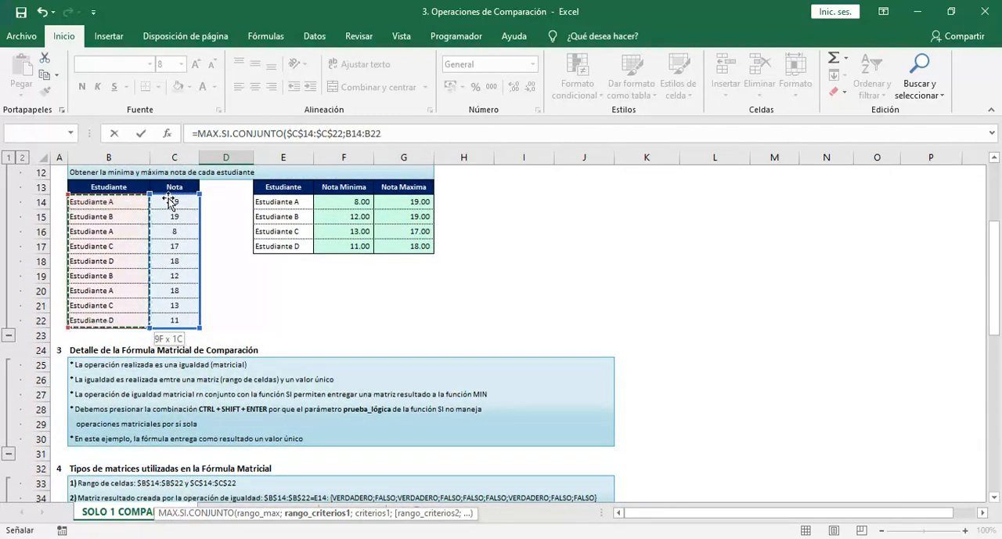
key("F4")
Use B59 as the criterion and complete the MAX.SI.CONJUNTO formula in D59
type(";")
key("Left")
key("Left")
type(")")
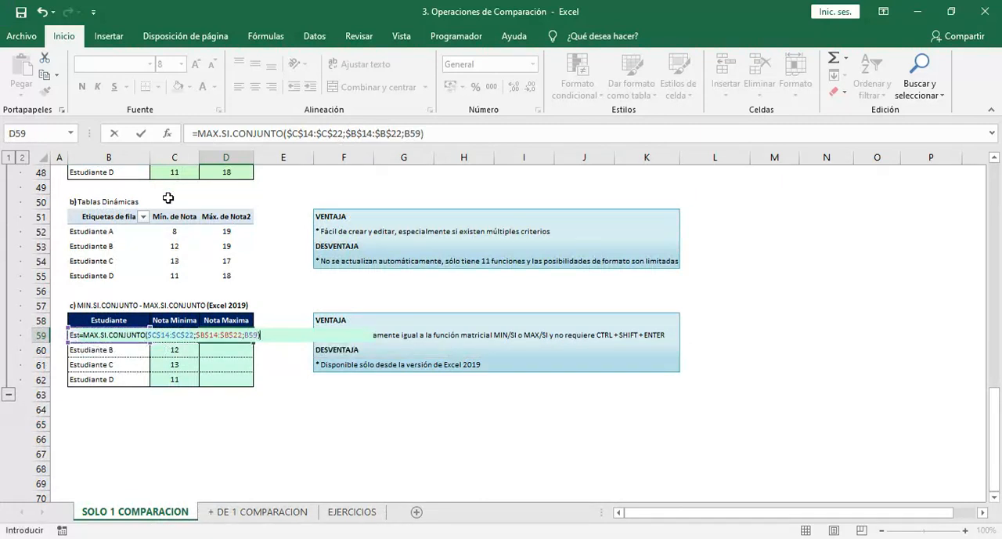
key("Return")
Fill the D59 formula down to D62 without formatting
left_click(227, 335)
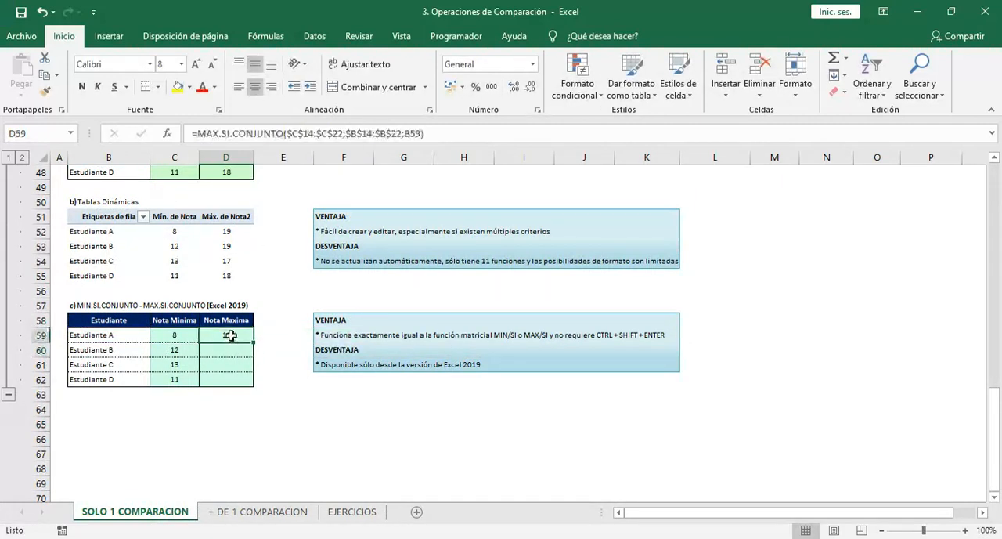
double_click(255, 342)
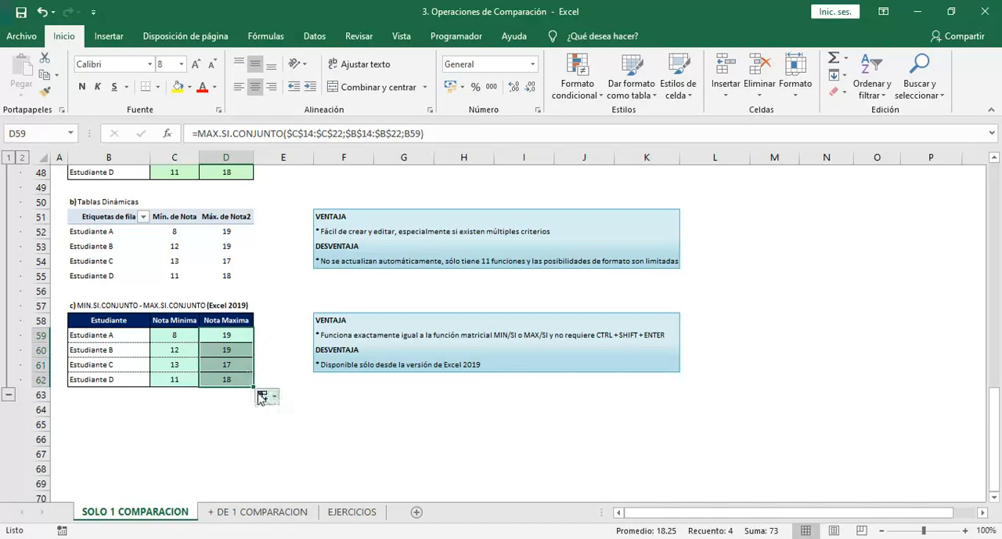
left_click(262, 395)
left_click(274, 447)
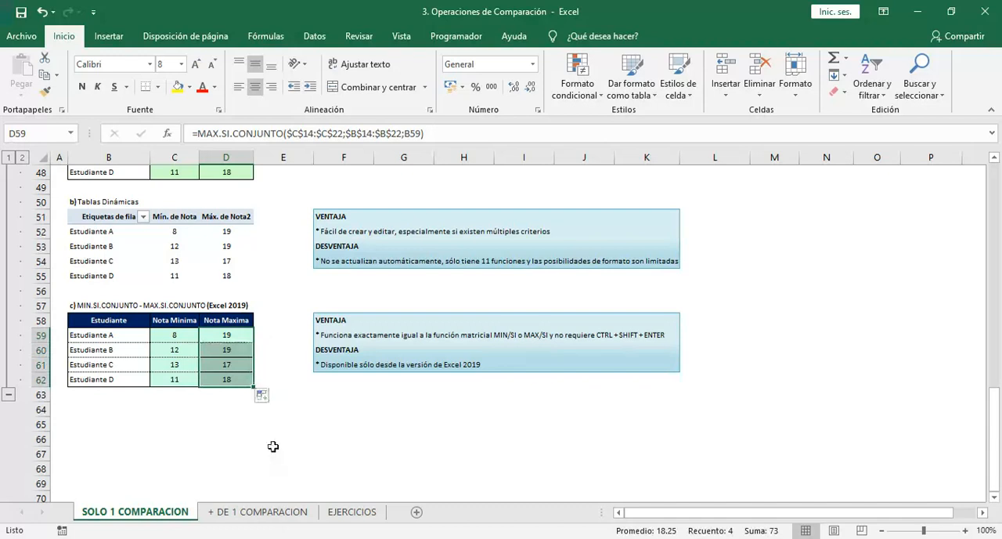
Review the MIN.SI.CONJUNTO formula in C59 and the notes on the method's advantage and disadvantage
left_click(182, 337)
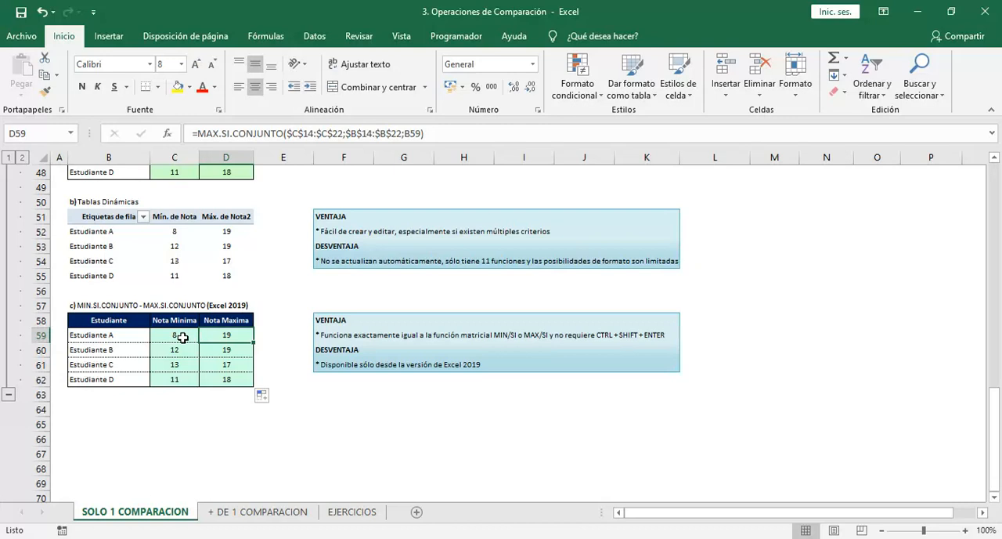
left_click(182, 337)
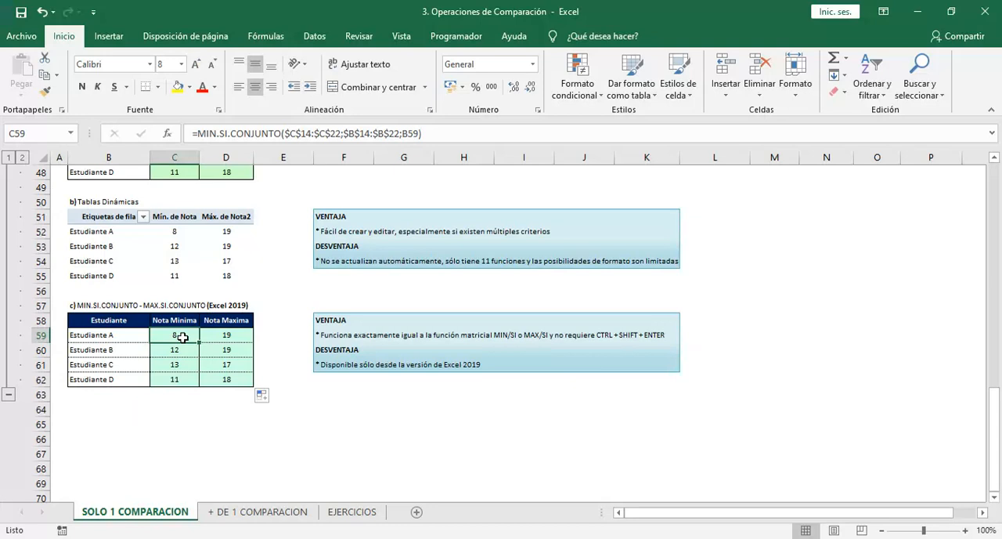
key("Right")
key("Right")
key("Up")
key("Up")
key("Right")
key("Up")
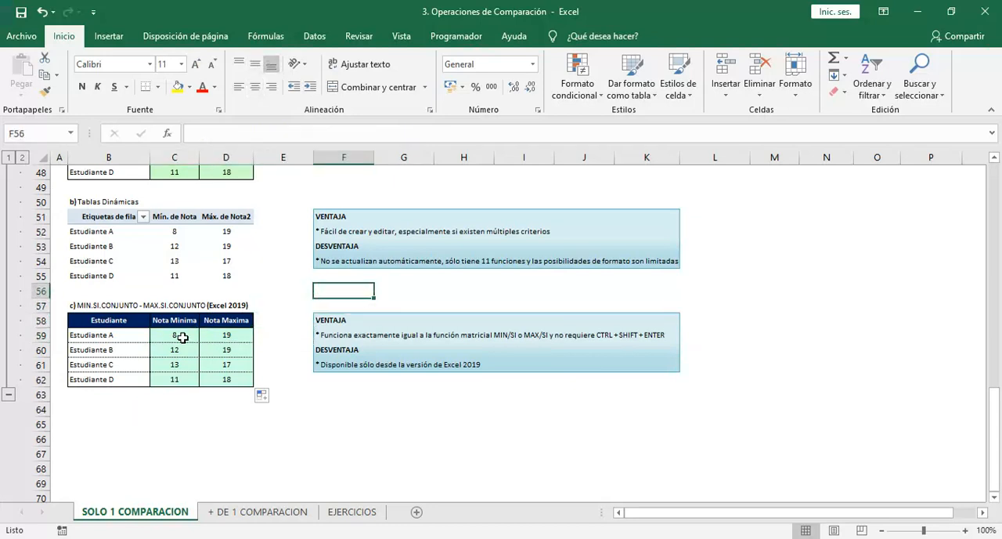
Enter the label MEDIANA in cell L58 and MODA in cell L59, beside the MIN.SI.CONJUNTO notes
type("=")
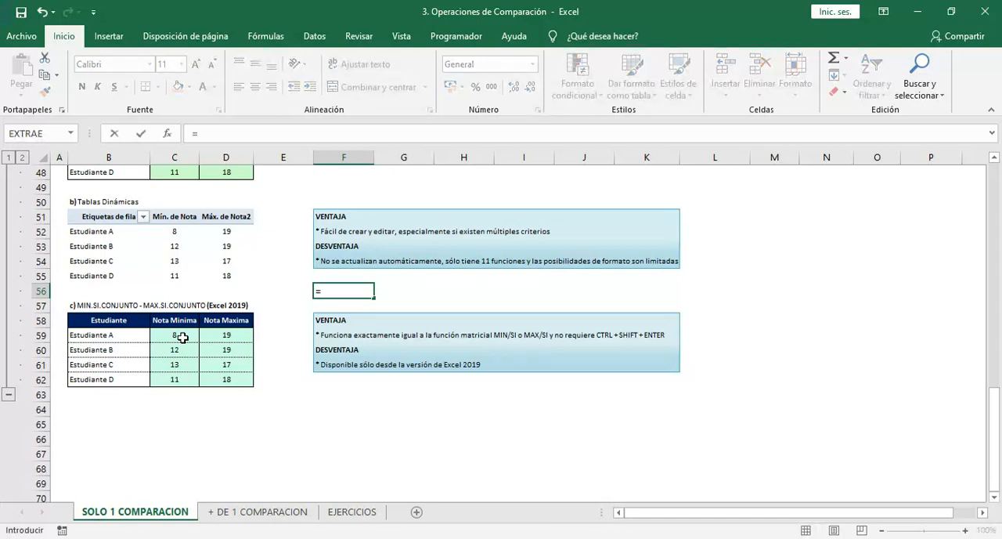
key("Escape")
key("Right")
key("Right")
key("Right")
key("Right")
key("Right")
key("Right")
key("Down")
key("Down")
type("MEDIANA")
key("Return")
type("MODA")
key("Return")
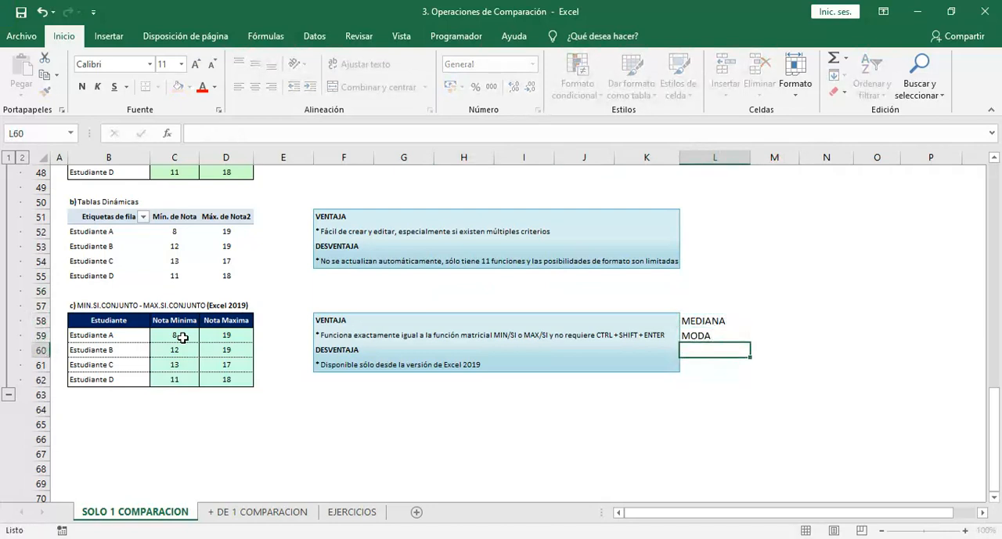
key("Return")
type("=M")
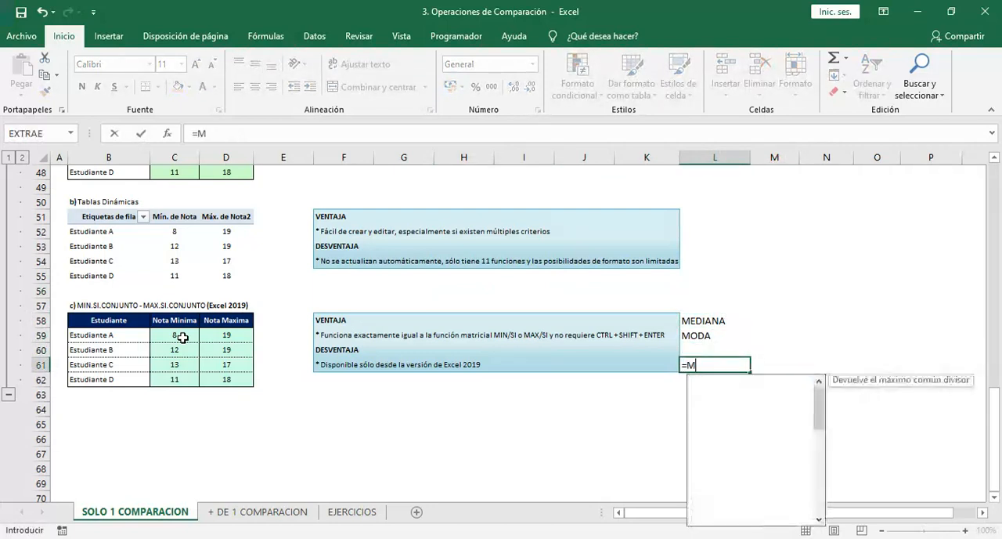
type("EDIANA")
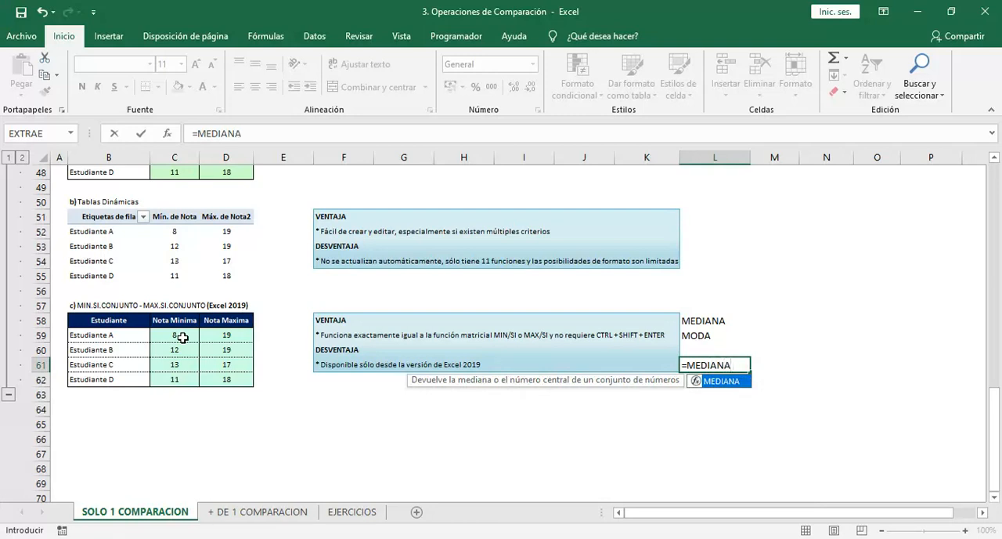
key("Escape")
key("Escape")
Select the MEDIANA and MODA labels in L58:L59
key("Up")
key("Up")
key("Up")
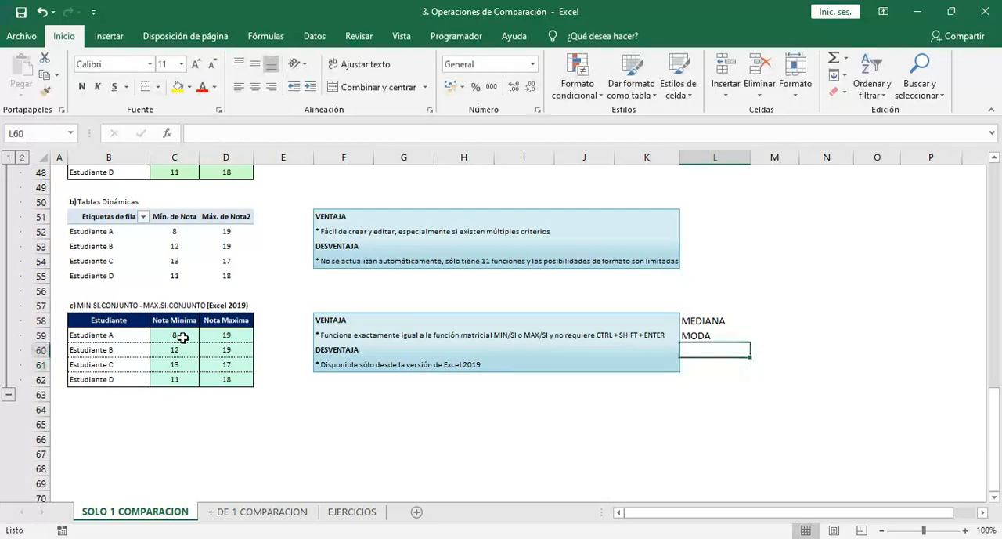
key("shift+Down")
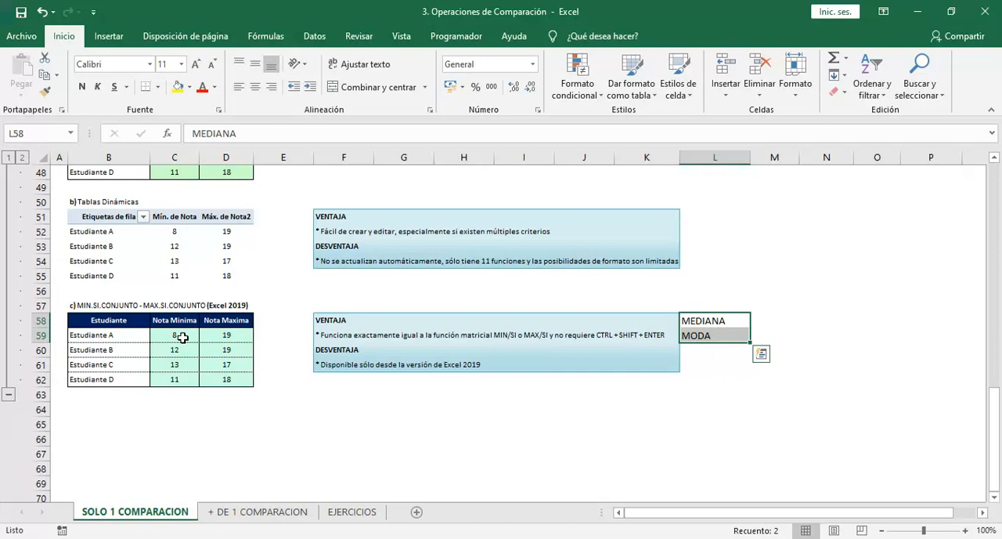
Return to the beginning of the SOLO 1 COMPARACION sheet, at cell A2 of the Operaciones de comparación section
key("ctrl+shift+Down")
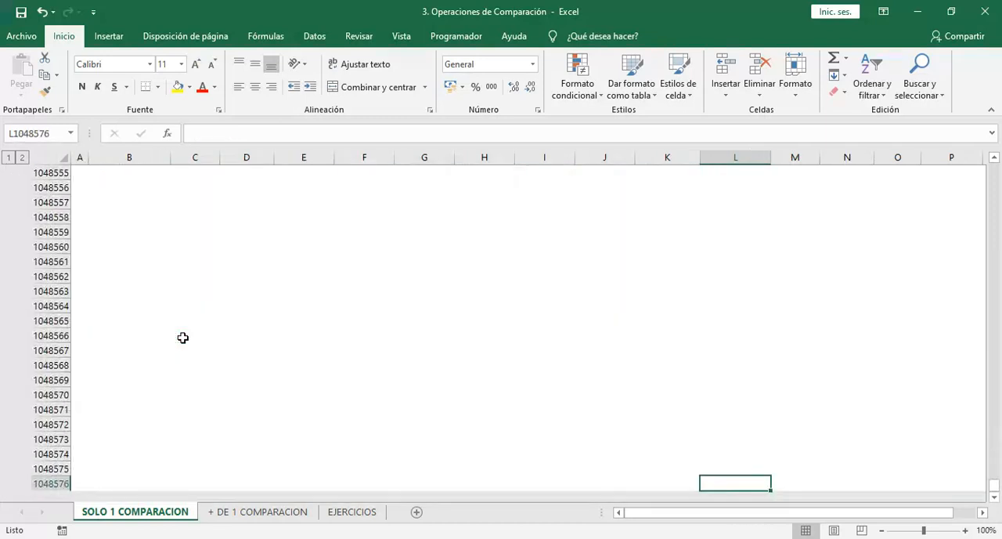
key("ctrl+shift+Up")
key("ctrl+Left")
key("ctrl+Left")
key("ctrl+Left")
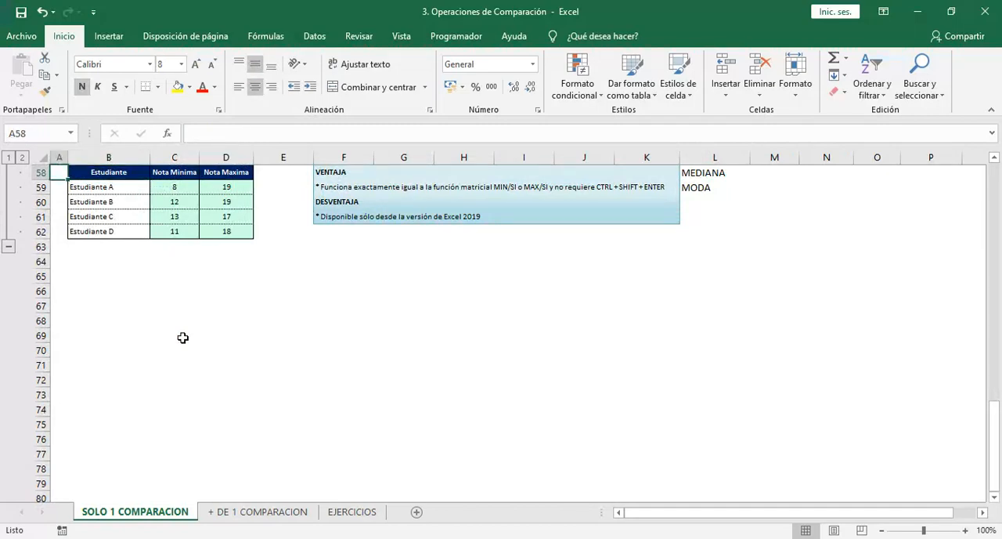
key("ctrl+Up")
key("ctrl+Up")
key("ctrl+Up")
key("ctrl+Up")
key("ctrl+Up")
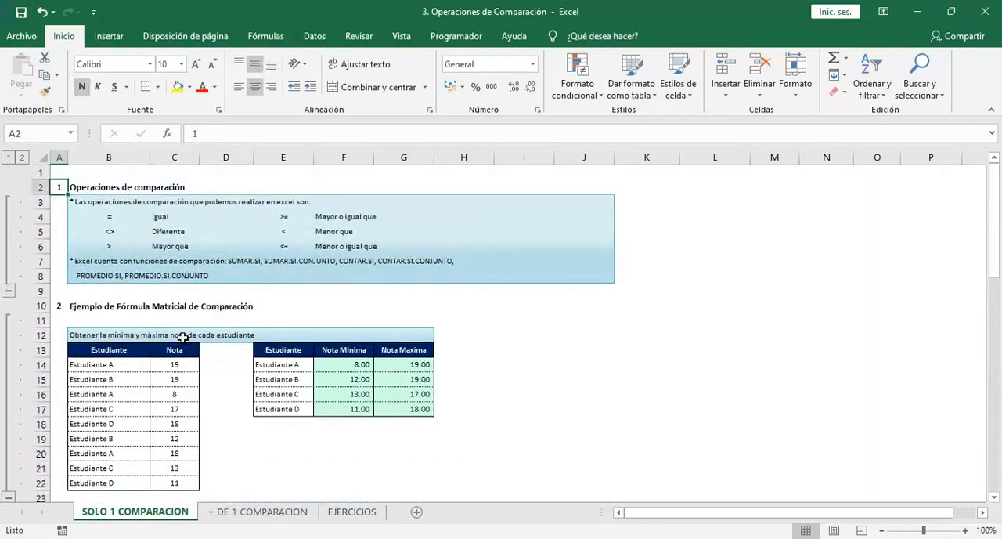